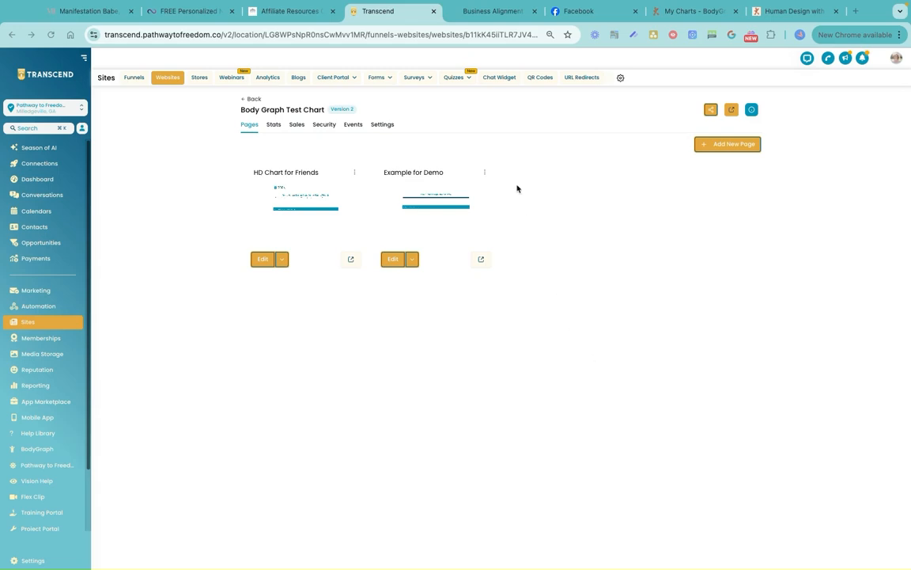
Step: Open the Example for Demo page for editing and look over its chart request form on the live page
left_click(391, 261)
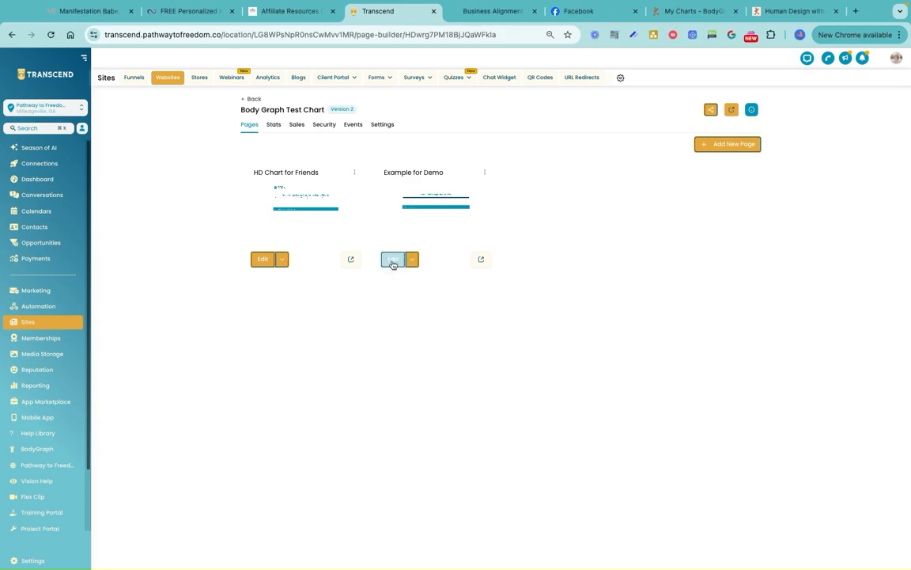
left_click(516, 12)
scroll(493, 418, "down", 3)
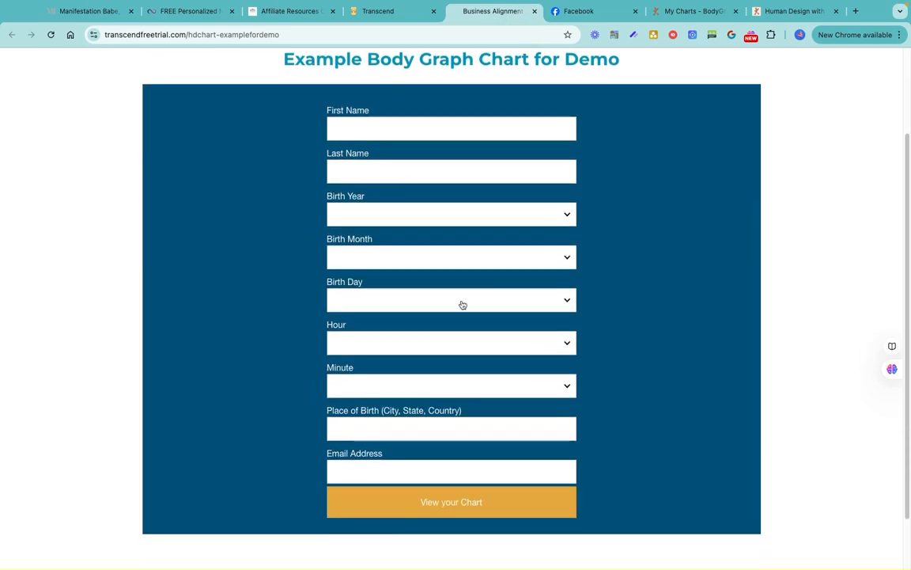
scroll(498, 388, "up", 2)
scroll(396, 412, "down", 3)
scroll(337, 392, "up", 1)
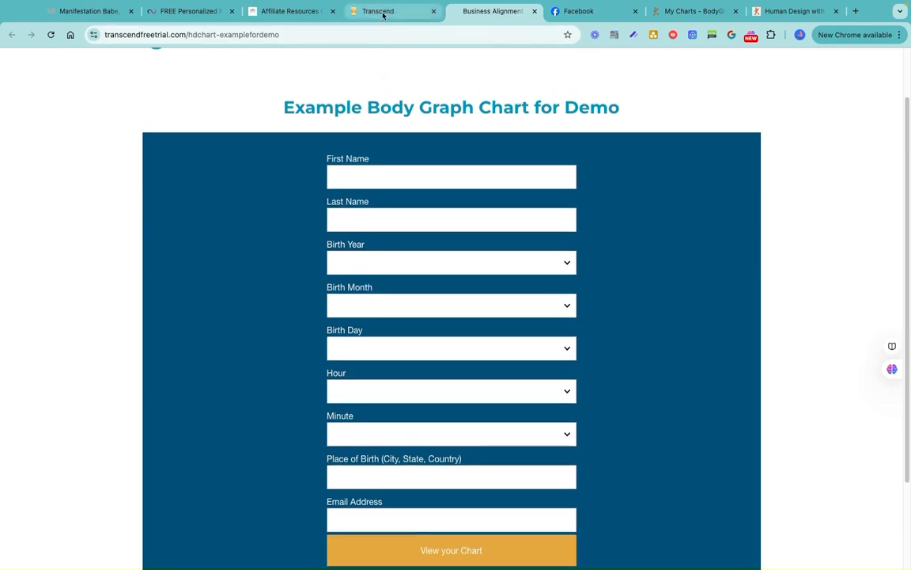
Step: Switch to BodyGraph Chart and start creating a new newsletter app of the Webhook type
left_click(702, 12)
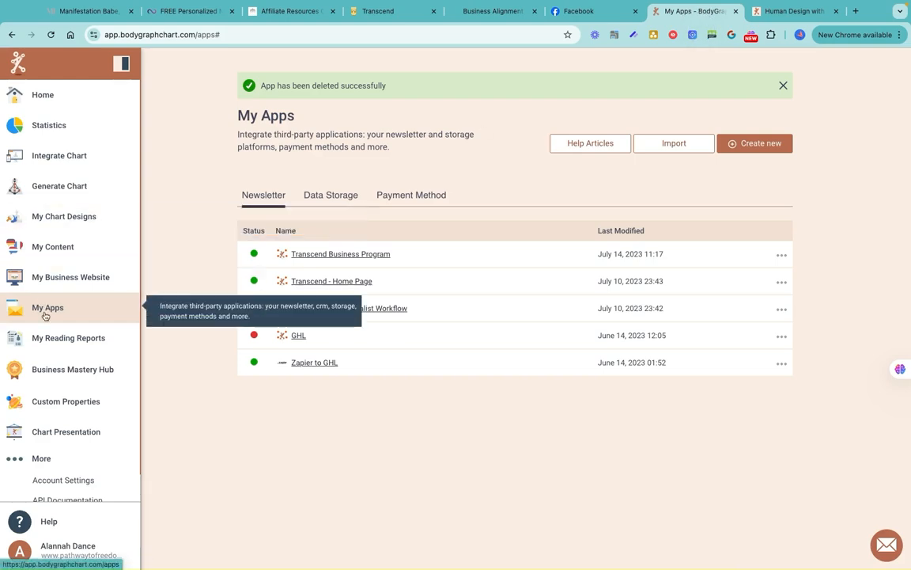
left_click(754, 146)
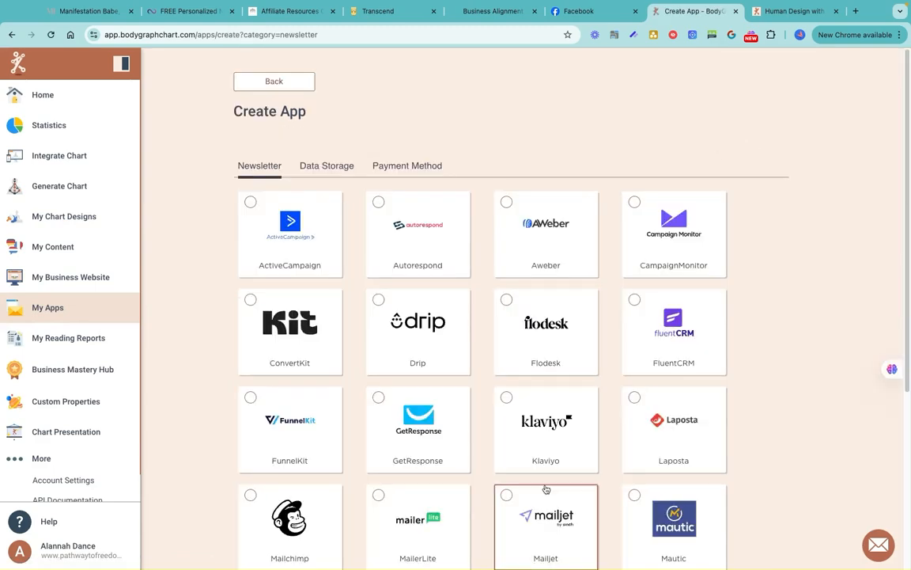
scroll(545, 489, "down", 3)
left_click(630, 325)
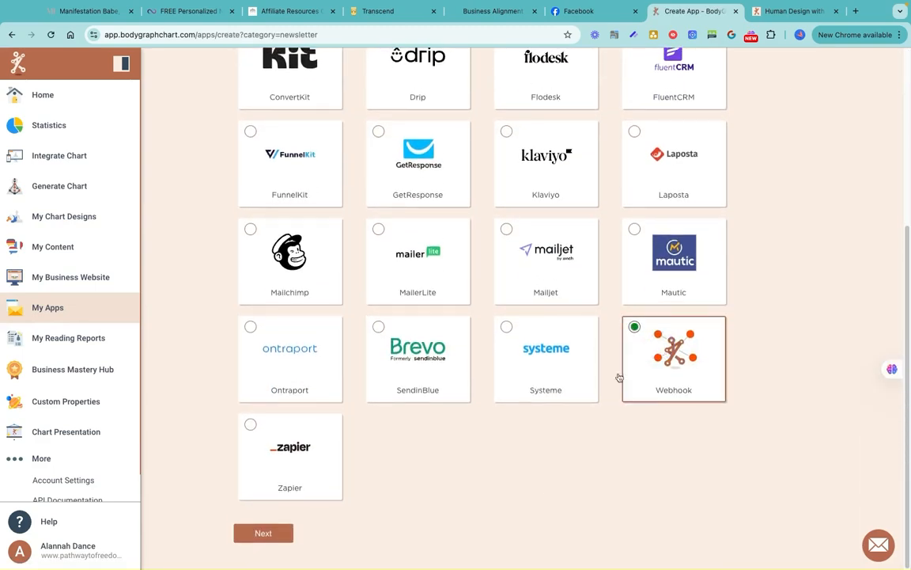
left_click(265, 534)
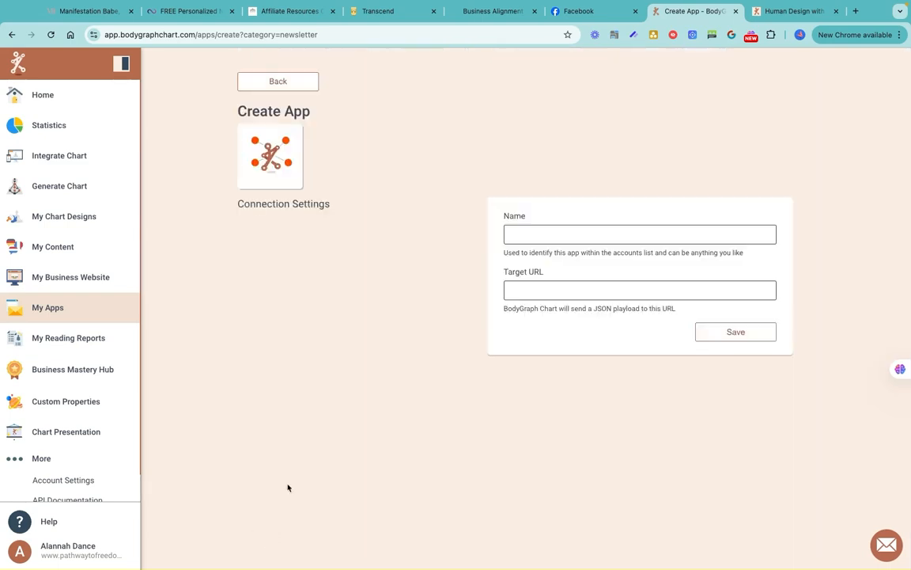
Step: Name the new webhook app Transcend Test and make its target URL ready for entry
left_click(561, 234)
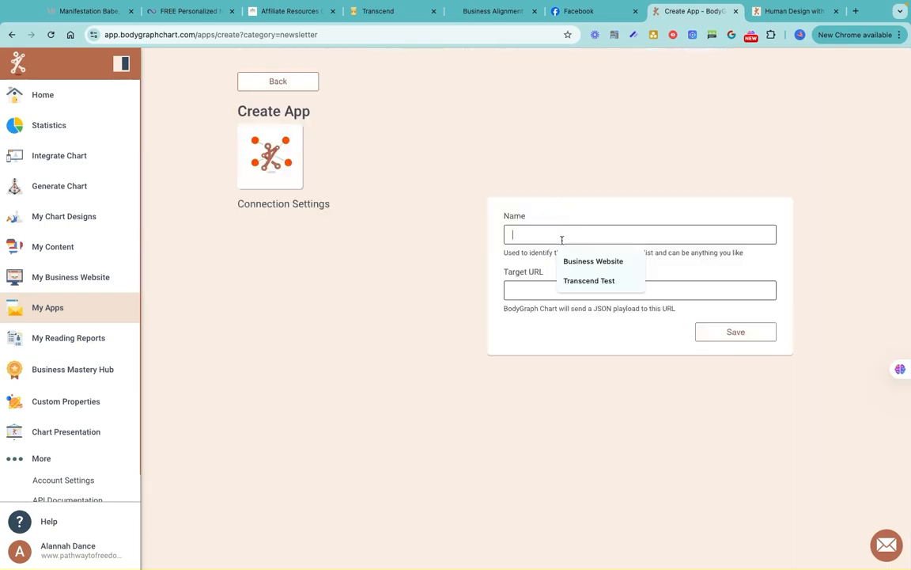
left_click(590, 280)
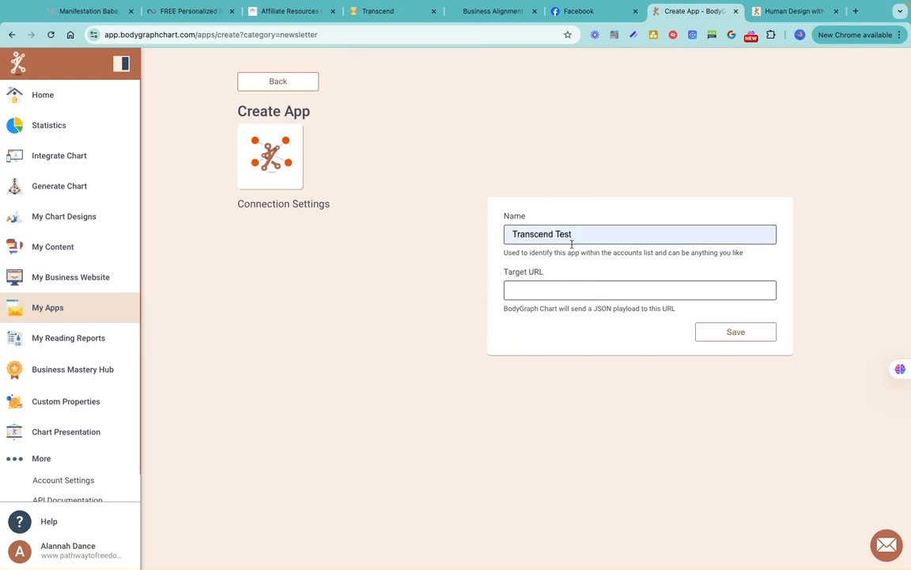
left_click(532, 296)
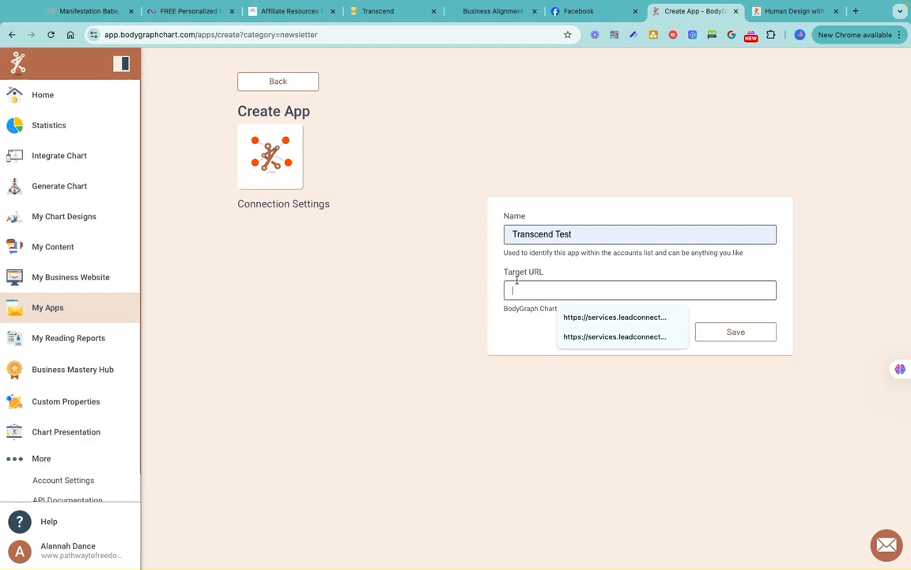
Step: Switch to Transcend, leave the page editor and create a new automation workflow from scratch
left_click(390, 13)
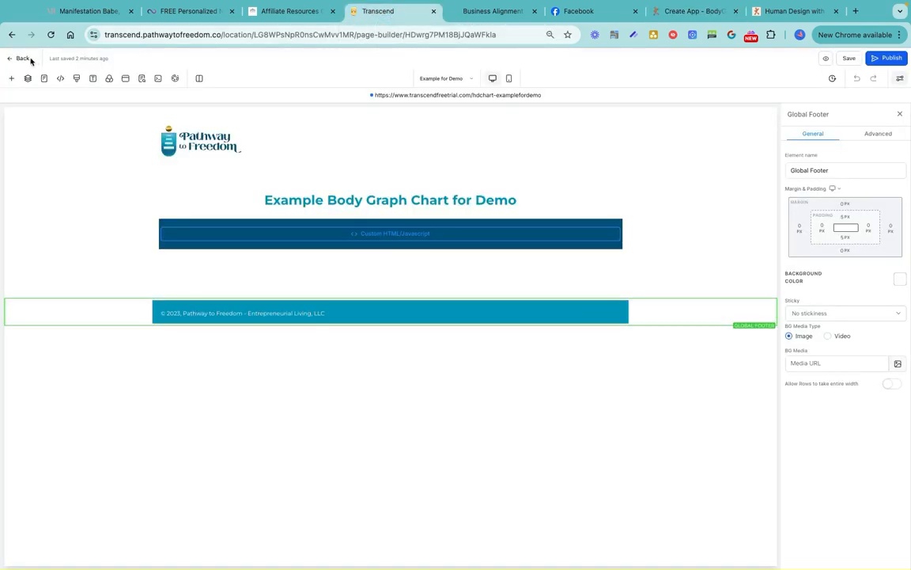
left_click(20, 58)
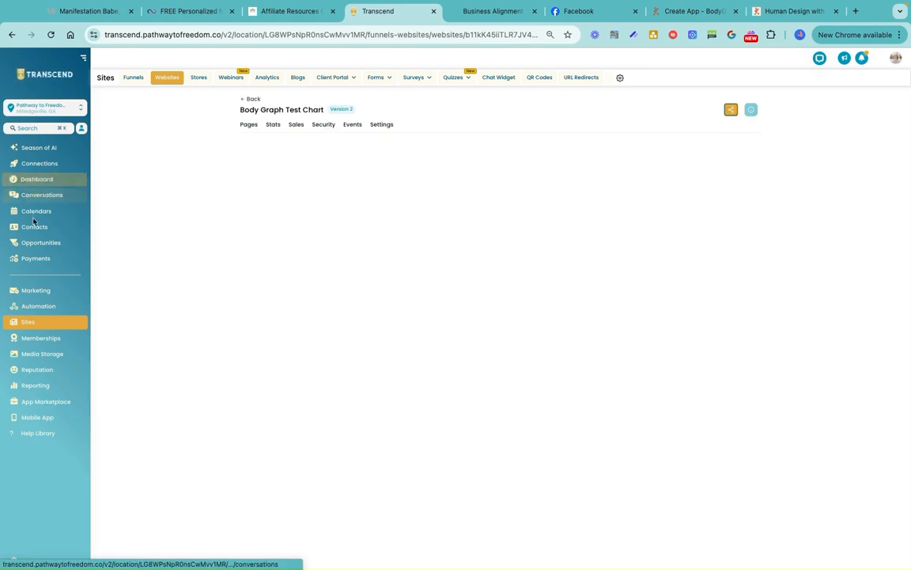
left_click(44, 308)
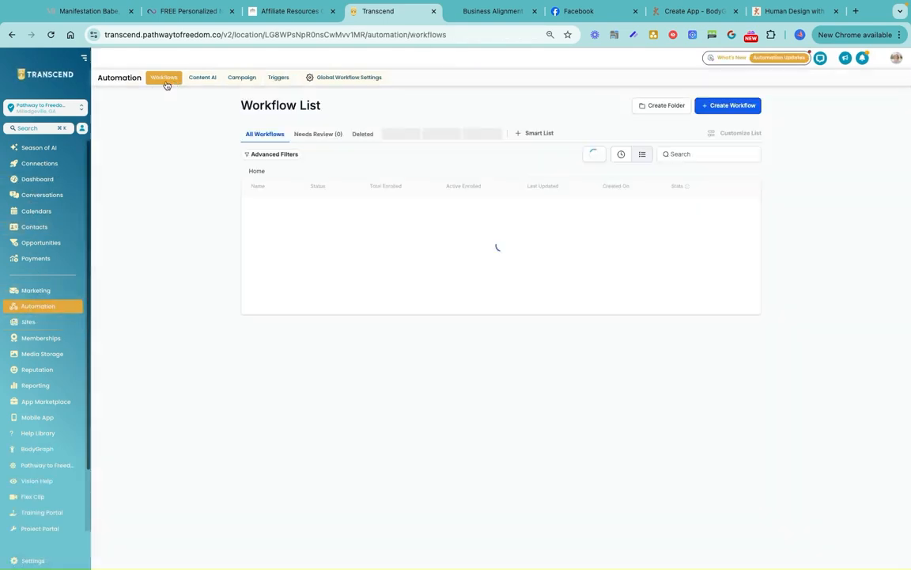
left_click(716, 105)
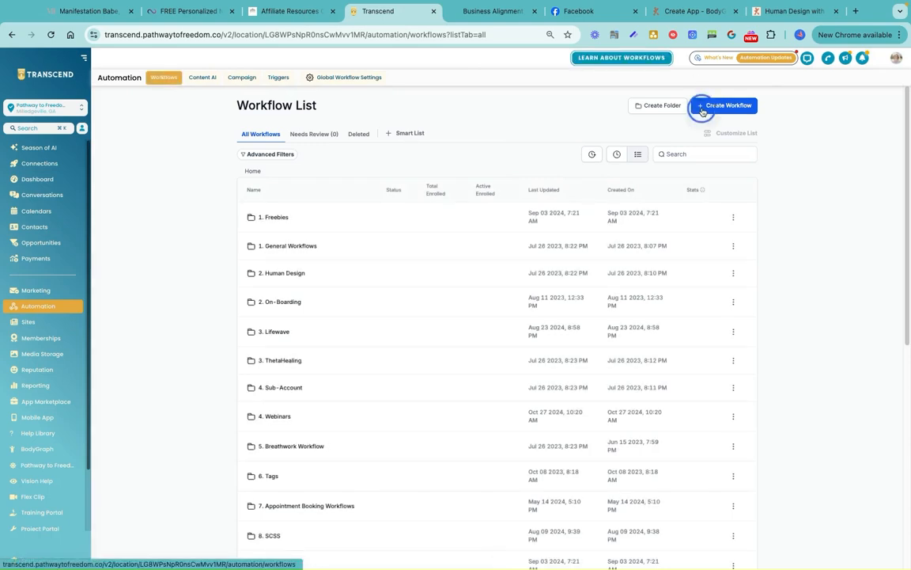
left_click(656, 124)
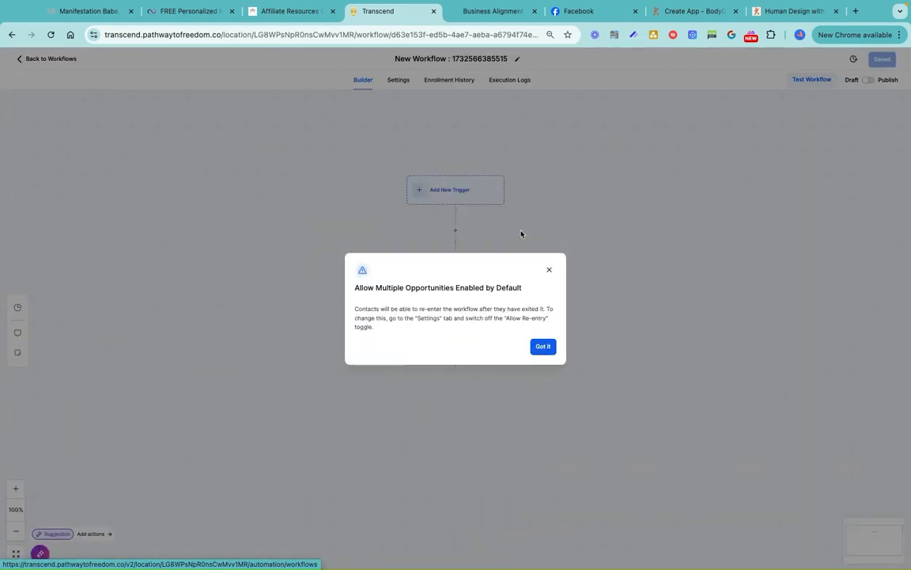
left_click(545, 348)
Step: Rename the new workflow as BGC to GHL Test
left_click(469, 62)
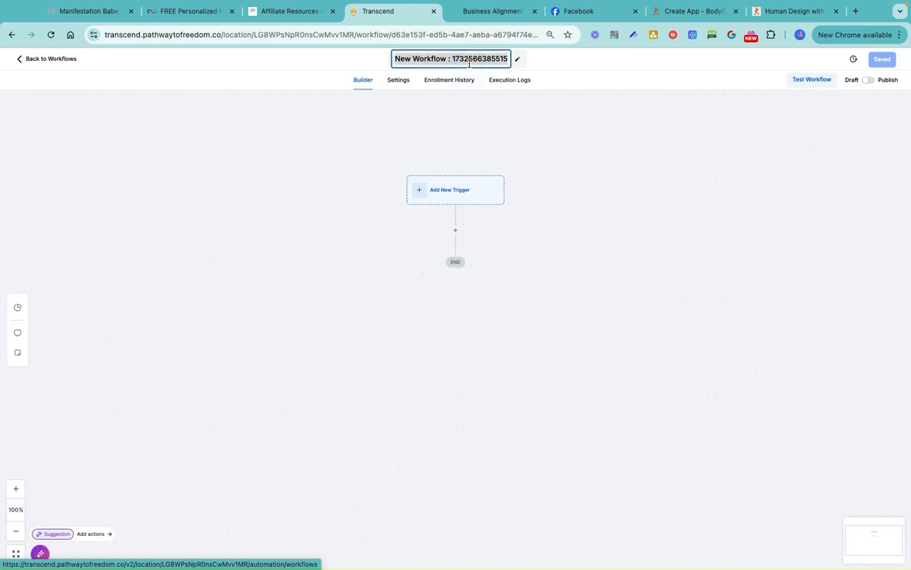
type("BGC to GHL Test")
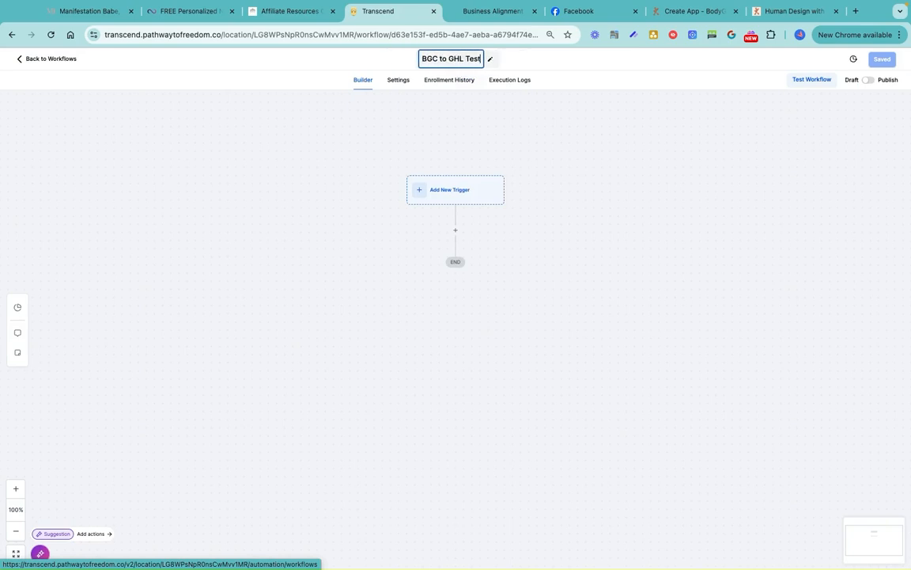
left_click(564, 170)
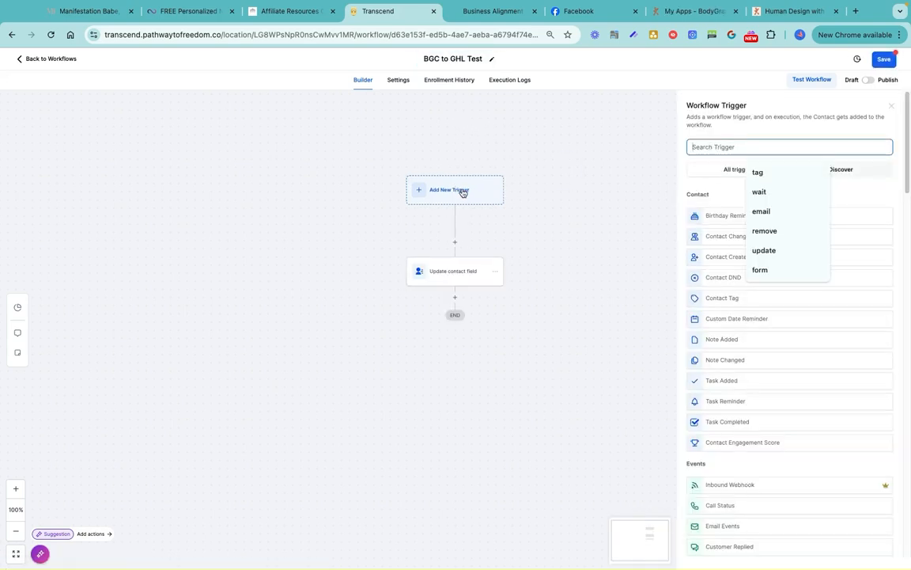
Step: Search the workflow triggers for webhook and choose the Inbound Webhook trigger
left_click(543, 172)
left_click(542, 172)
left_click(452, 191)
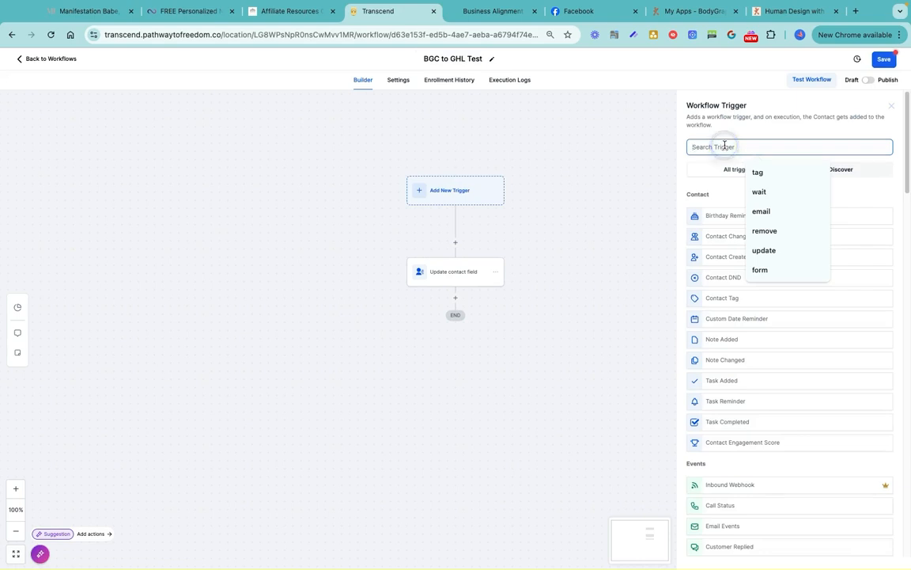
type("webhook")
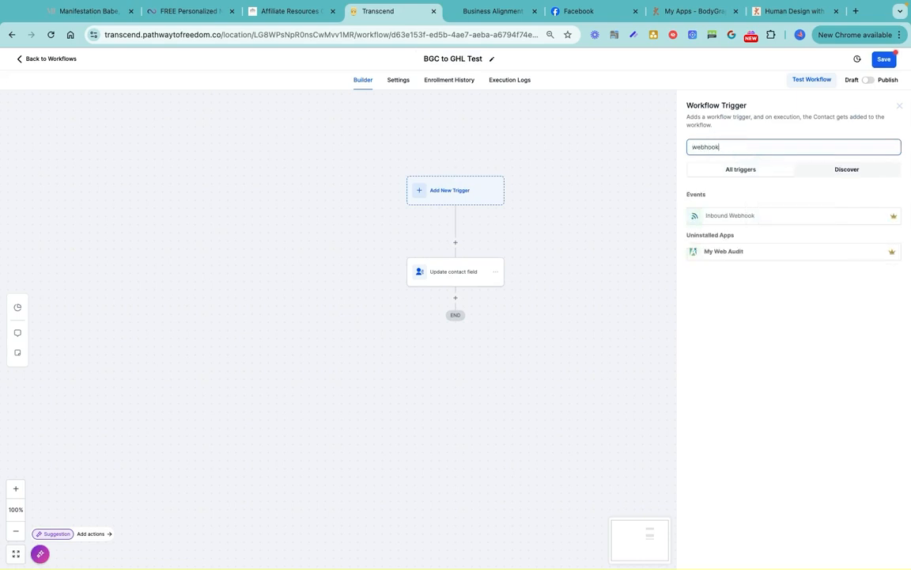
left_click(716, 217)
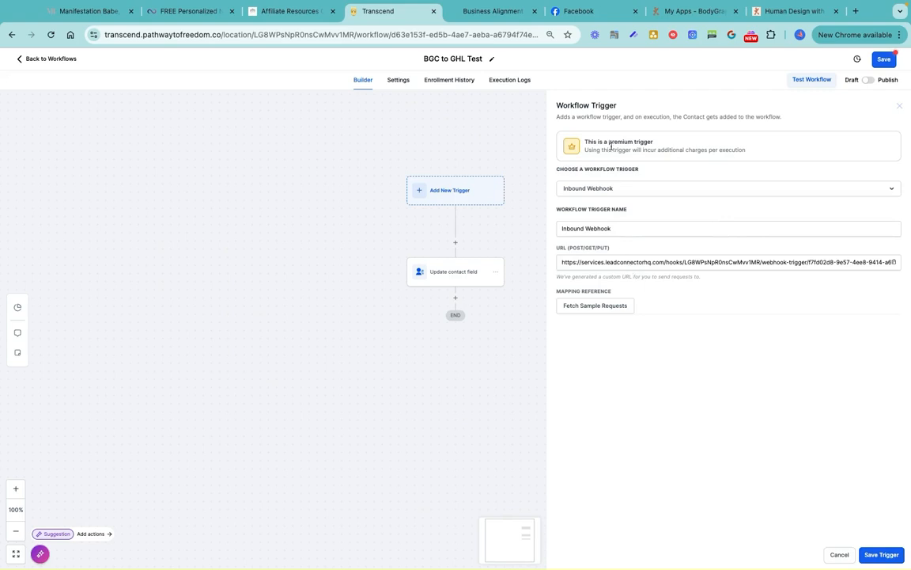
Step: Copy the Inbound Webhook URL into the target URL of the Transcend Test app in BodyGraph Chart and save its connection settings
triple_click(696, 262)
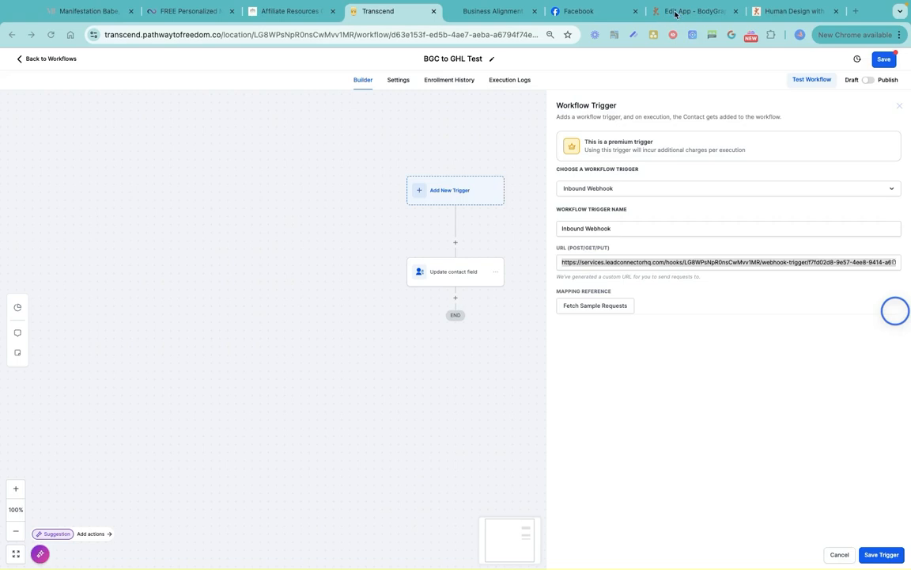
left_click(674, 14)
left_click(598, 290)
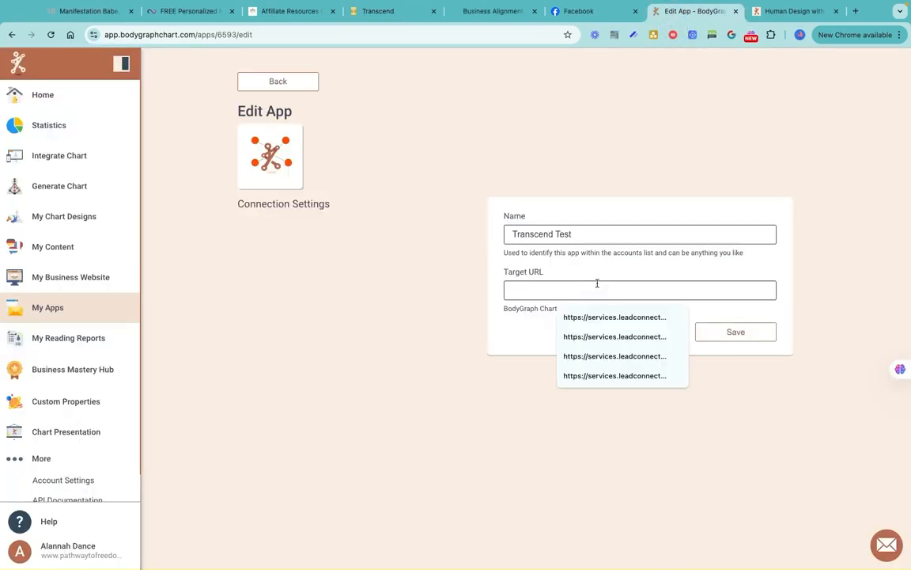
key("ctrl+v")
left_click(735, 329)
left_click(733, 368)
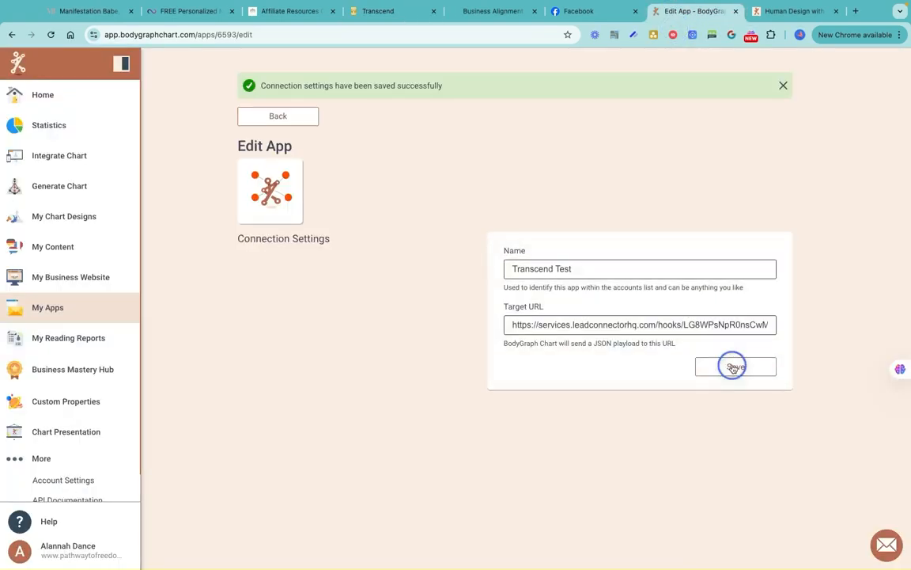
Step: Leave the app settings and open the Test chart from the website chart integrations for editing
left_click(277, 117)
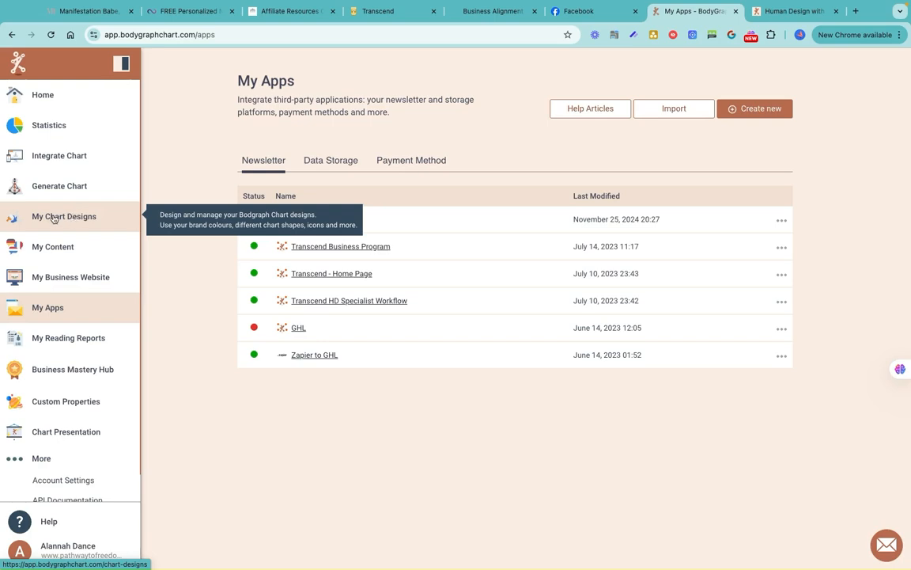
left_click(62, 152)
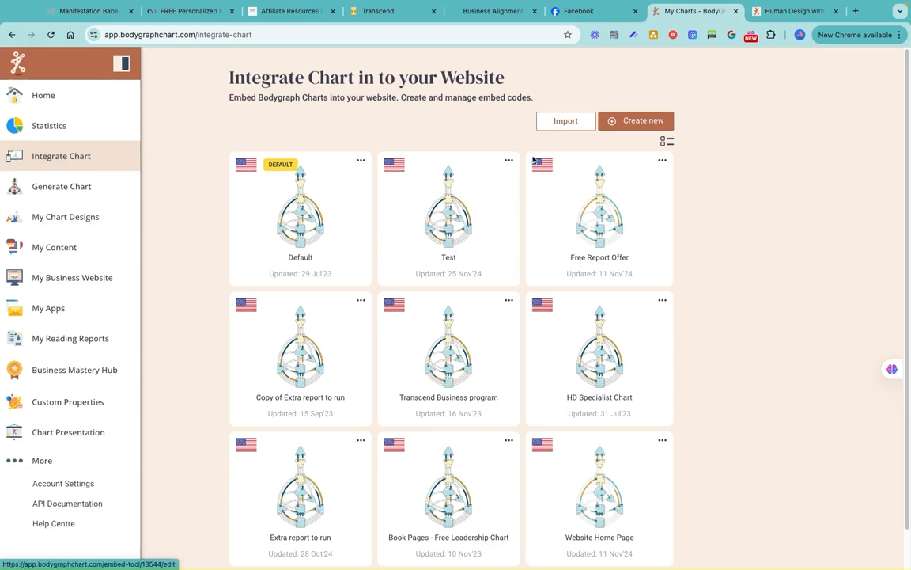
left_click(510, 162)
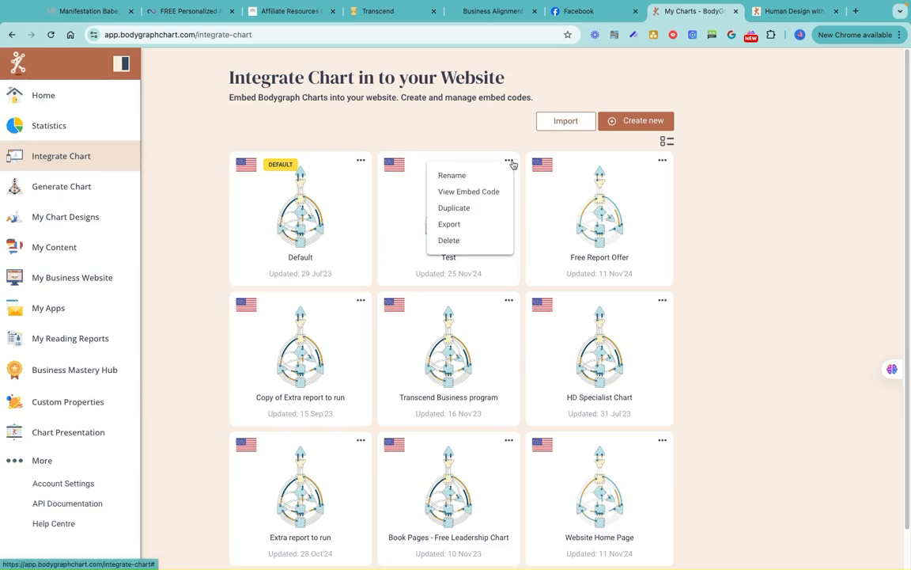
left_click(396, 184)
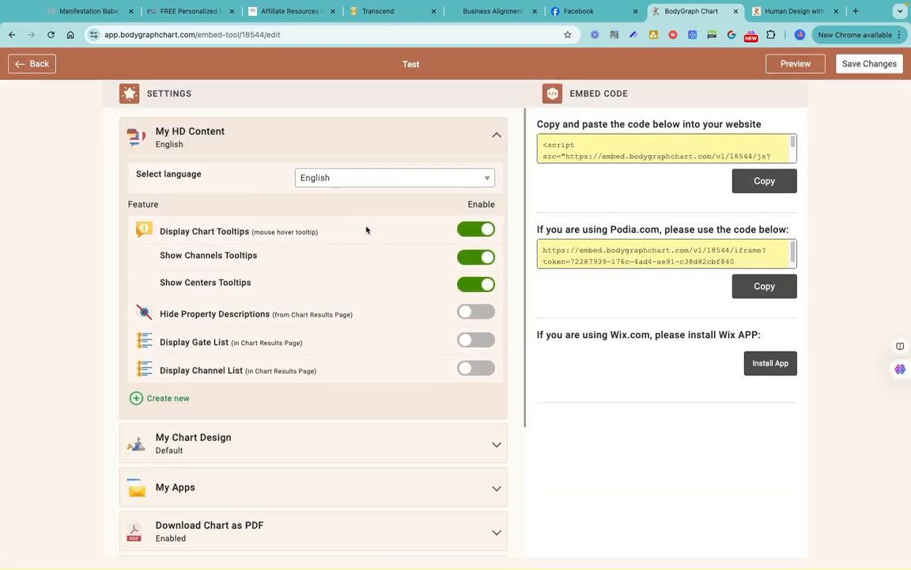
Step: Enable the Transcend Test app for the Test chart and save the changes
scroll(427, 269, "down", 3)
left_click(497, 321)
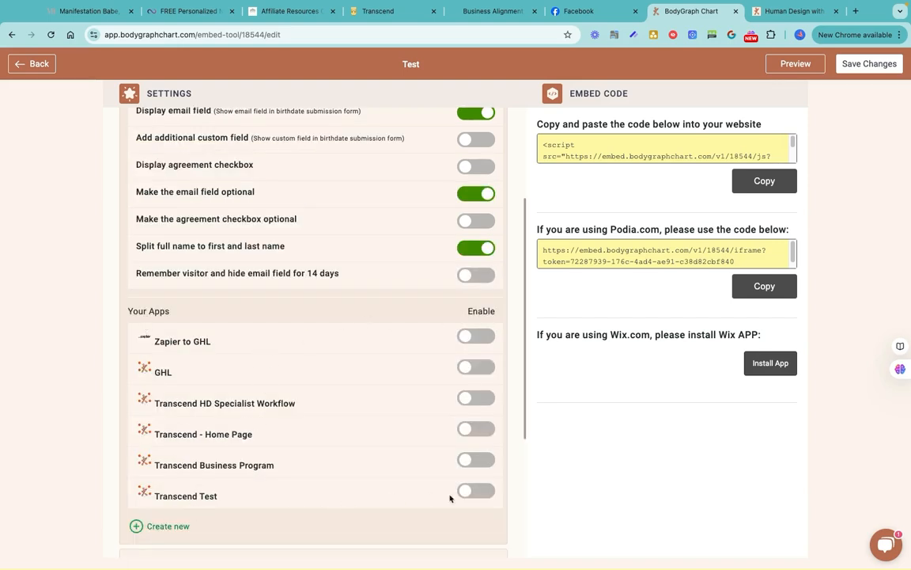
left_click(478, 491)
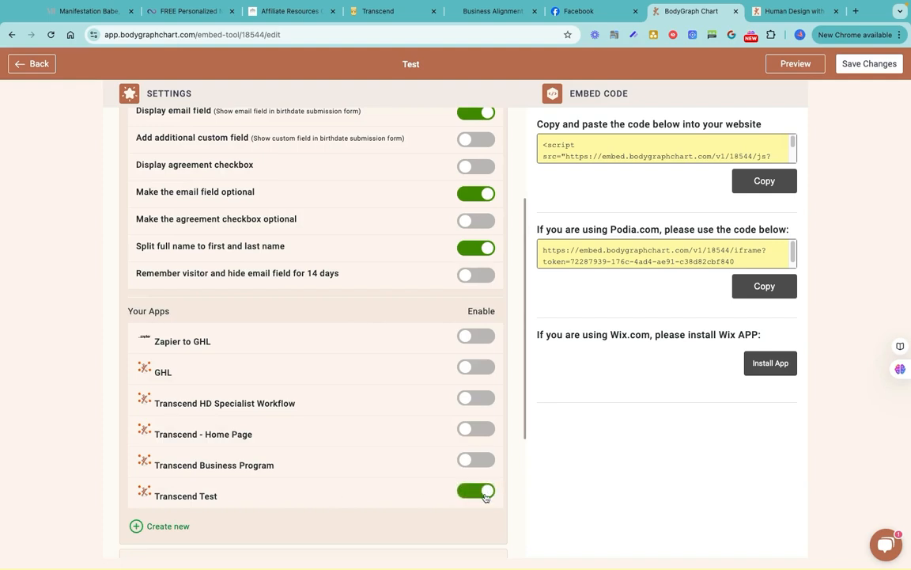
left_click(883, 65)
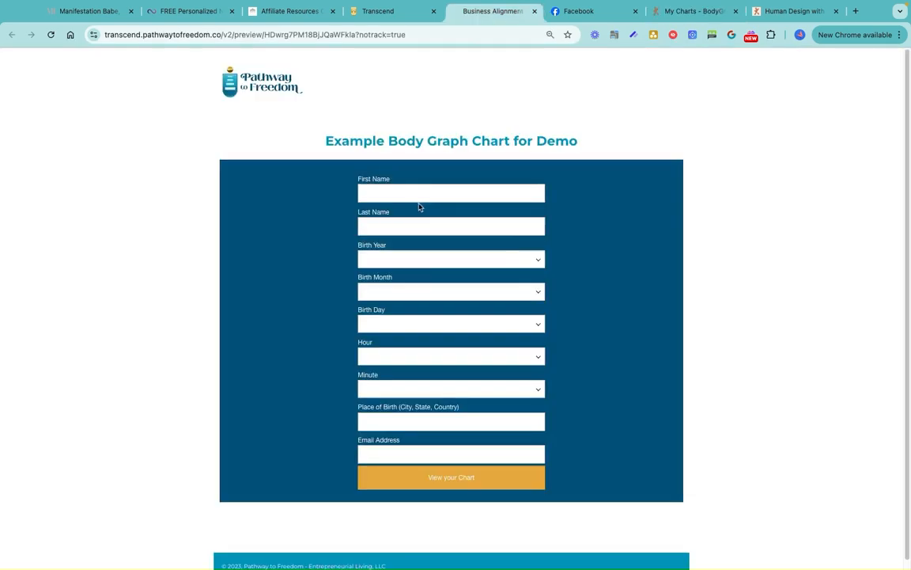
Step: Fill in the first and last name on the Example Body Graph Chart for Demo form with a saved profile
left_click(415, 197)
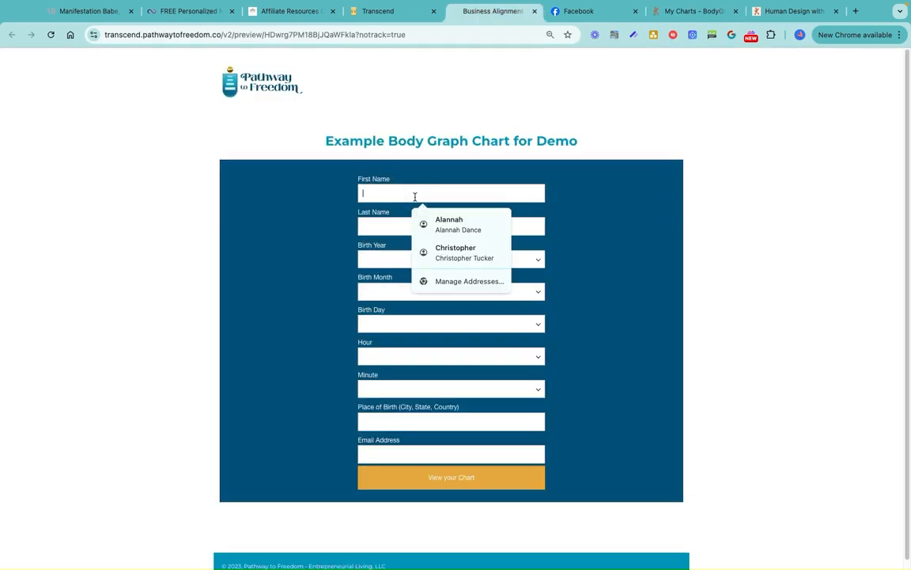
left_click(415, 196)
left_click(636, 203)
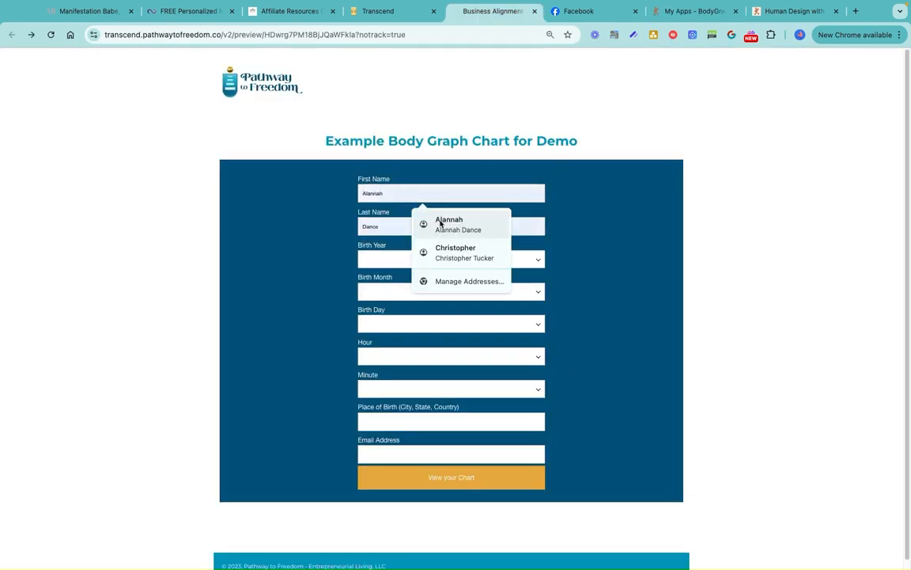
left_click(441, 224)
Step: Complete the form with the person's birth date, birth time, place of birth and e-mail address, and generate the chart
left_click(386, 262)
left_click(392, 333)
left_click(405, 296)
left_click(407, 328)
left_click(408, 332)
left_click(408, 374)
left_click(409, 356)
left_click(407, 418)
left_click(403, 388)
left_click(405, 436)
left_click(450, 482)
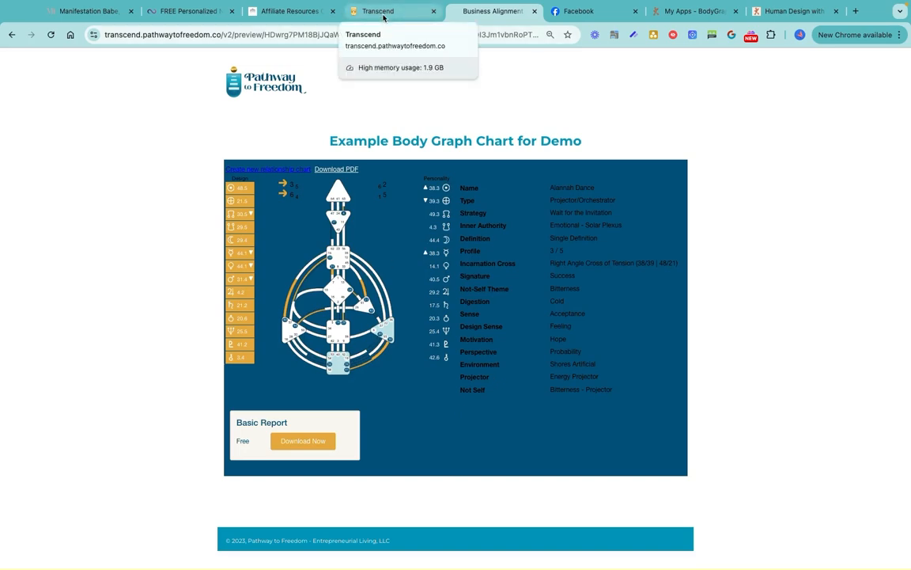
left_click(383, 13)
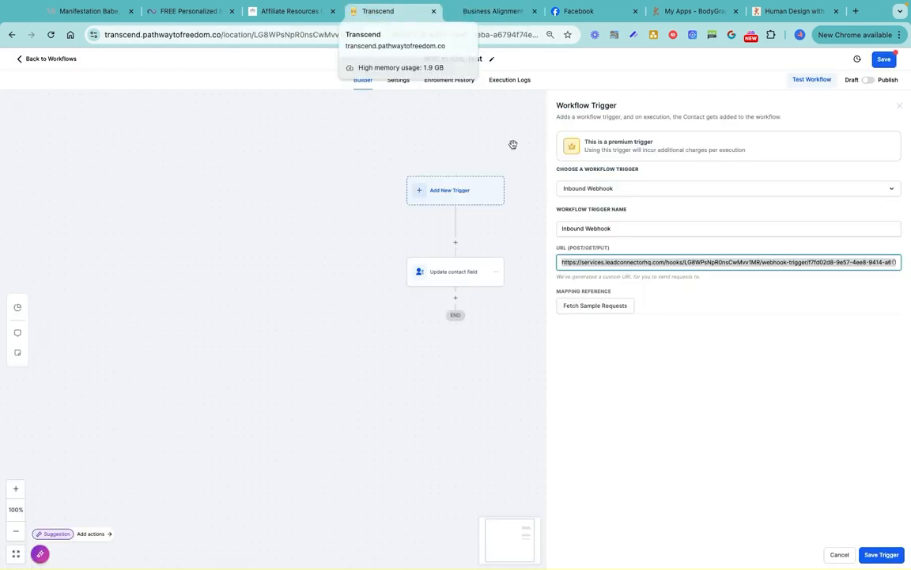
left_click(583, 306)
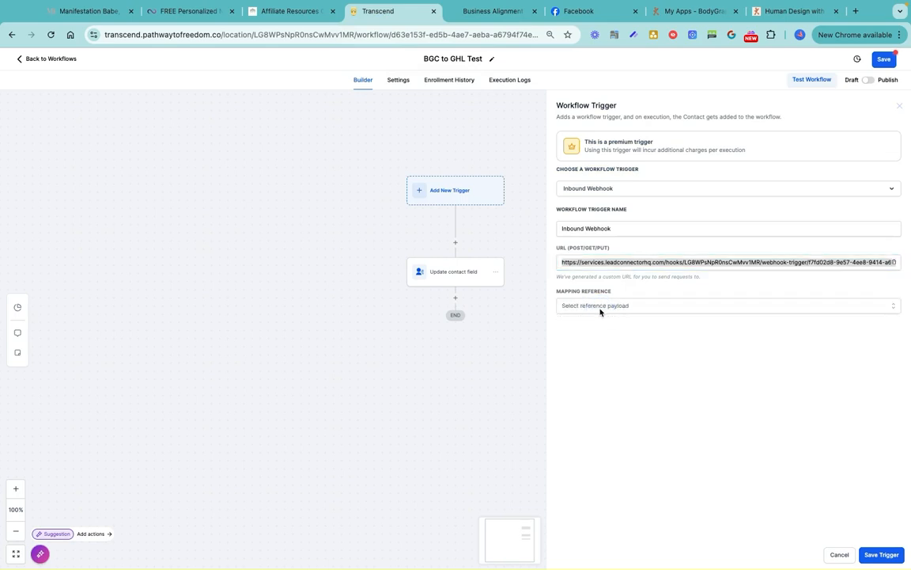
left_click(600, 308)
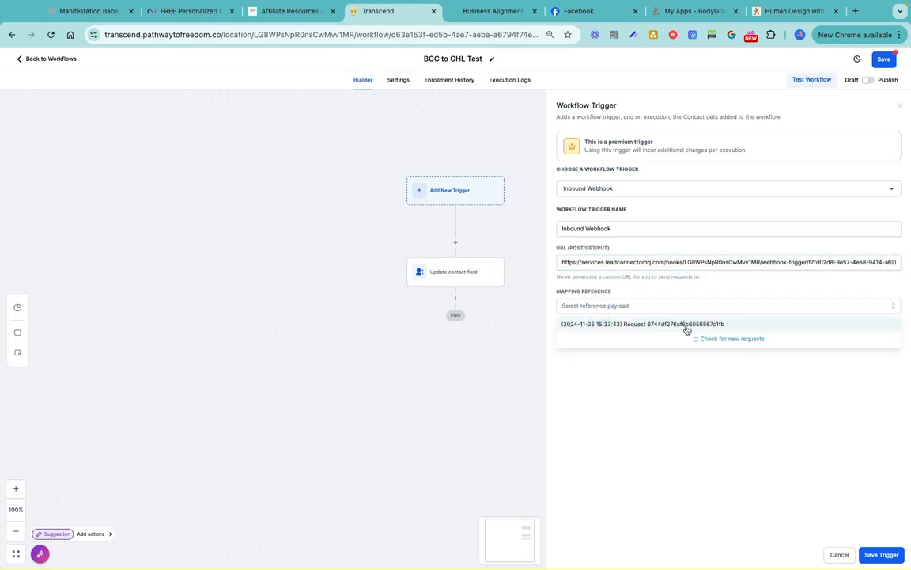
left_click(657, 325)
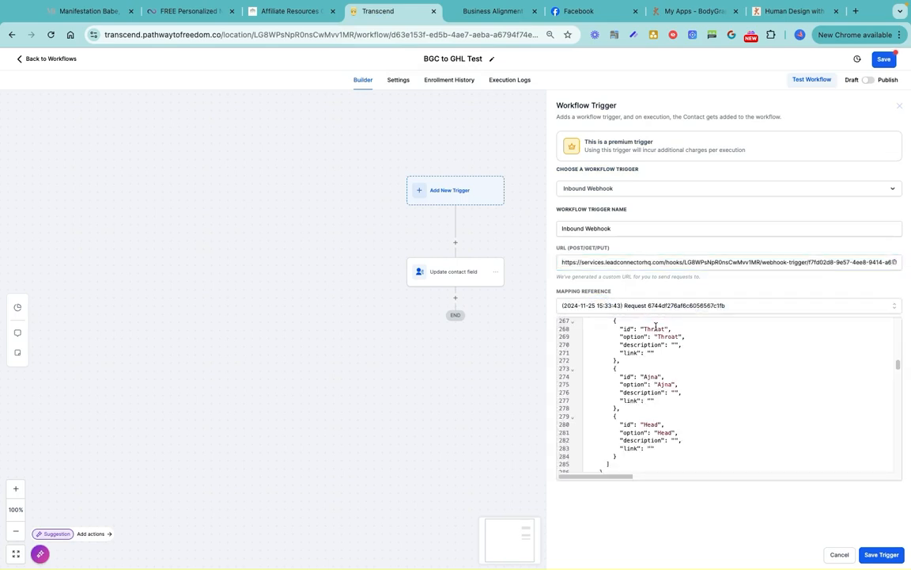
scroll(659, 404, "down", 3)
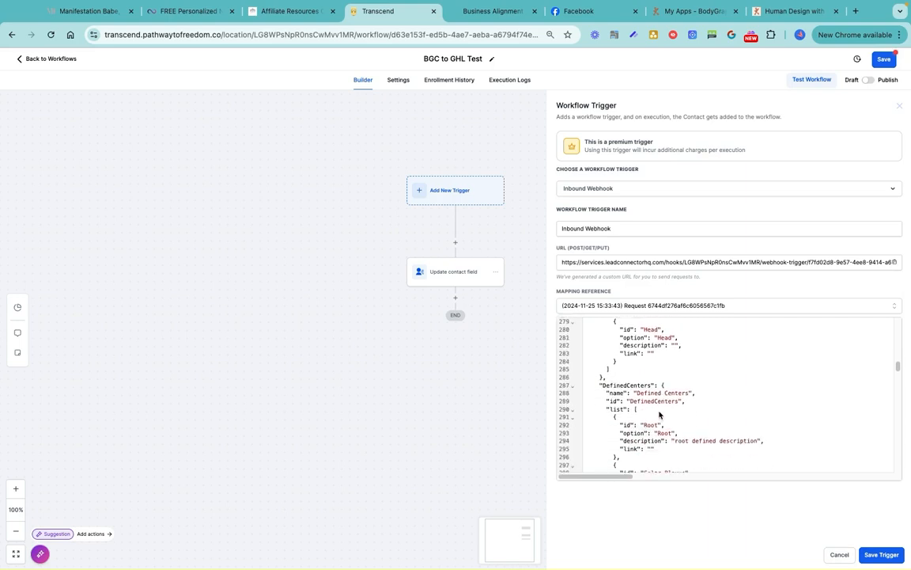
scroll(659, 414, "down", 3)
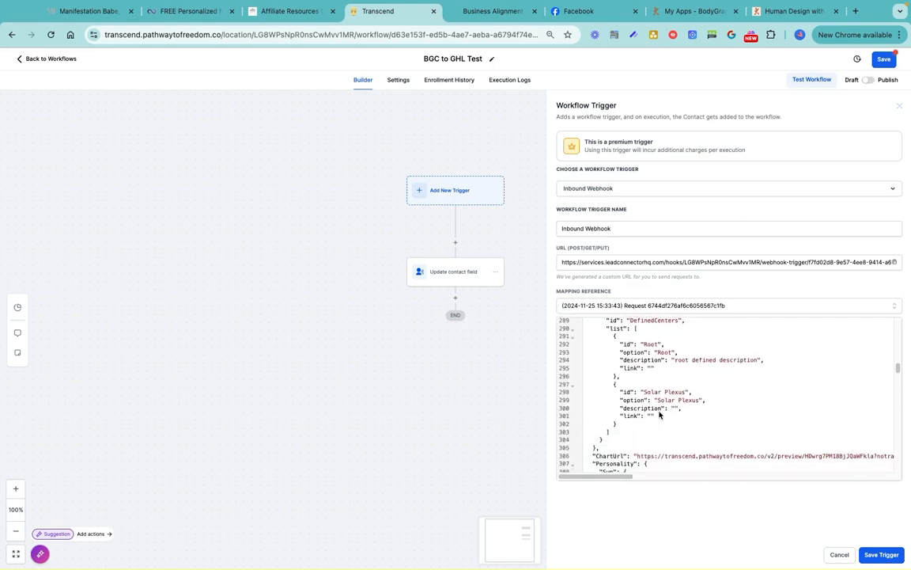
scroll(659, 414, "down", 5)
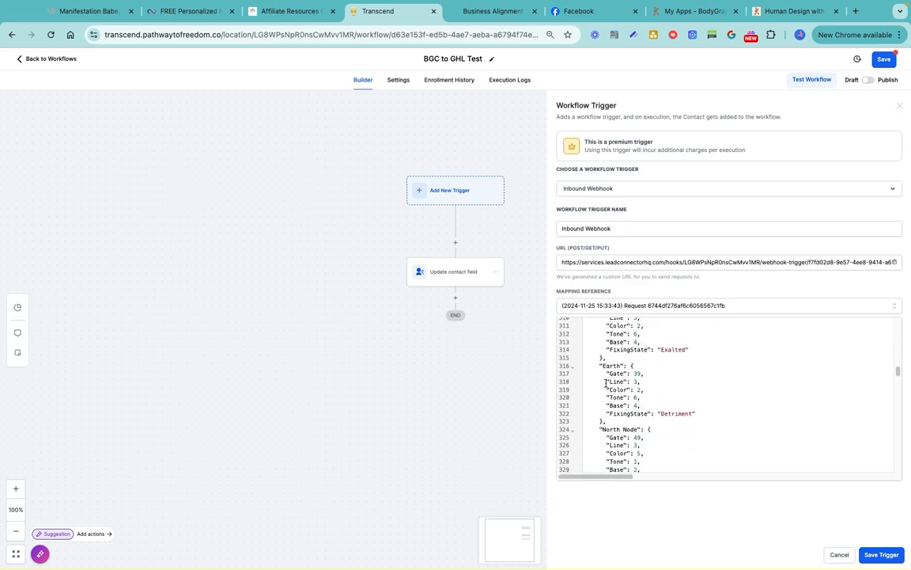
left_click(884, 555)
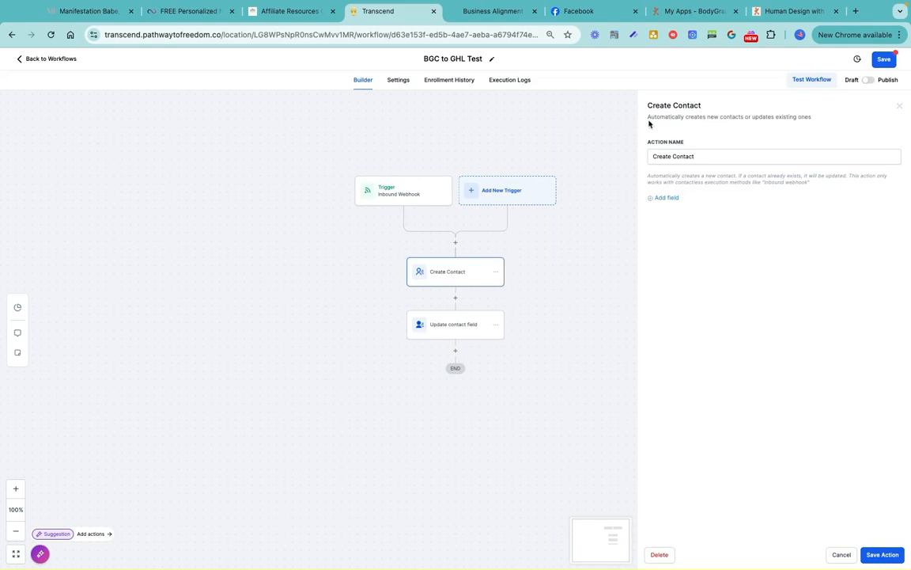
Step: Add a First Name field to the Create Contact action
left_click(663, 199)
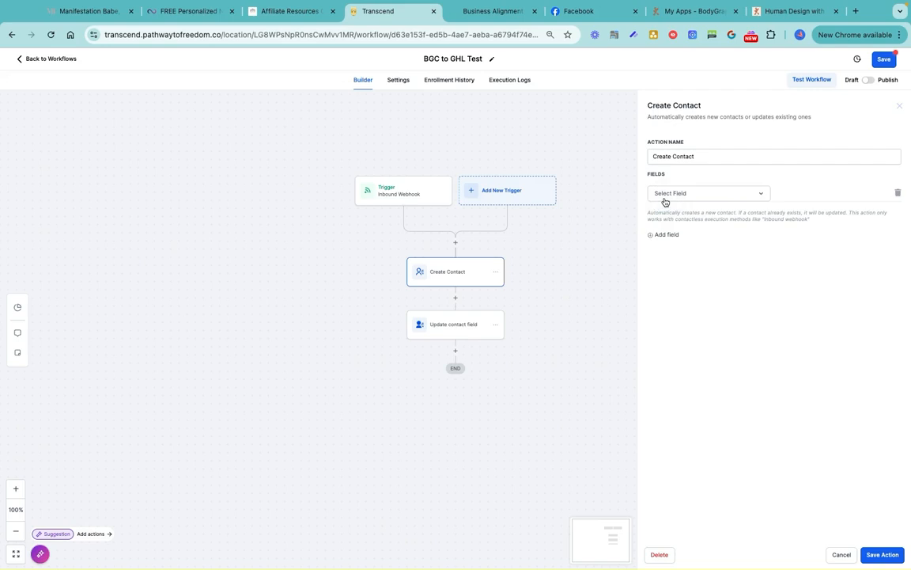
left_click(685, 195)
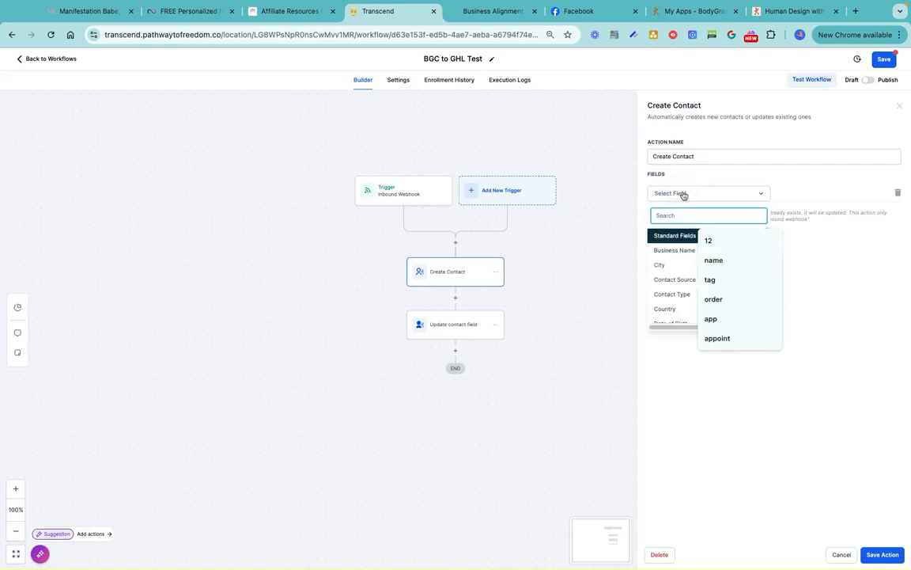
left_click(835, 272)
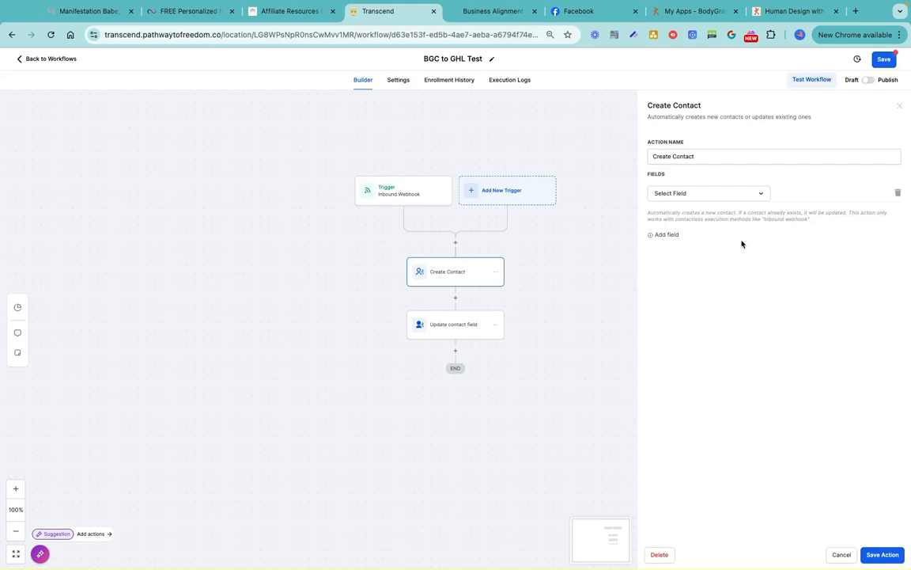
left_click(709, 193)
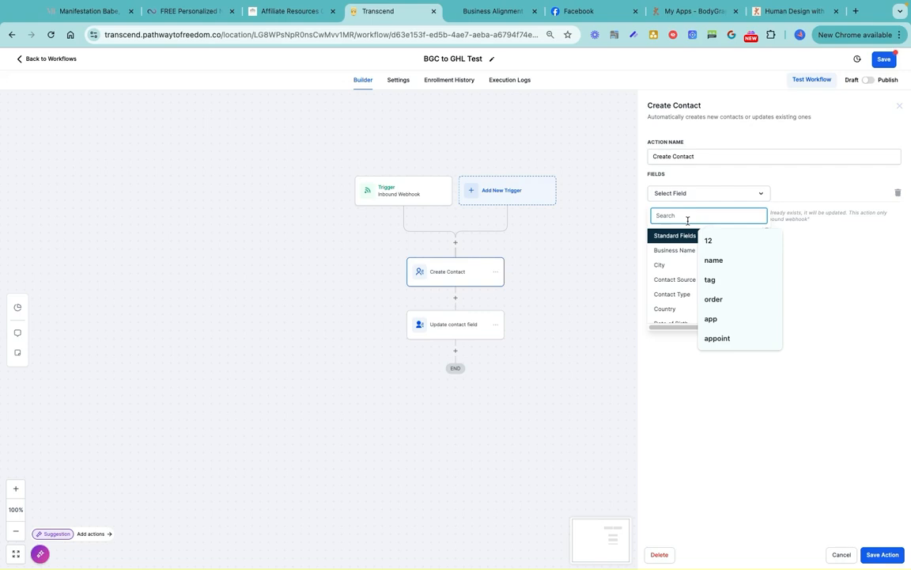
type("first")
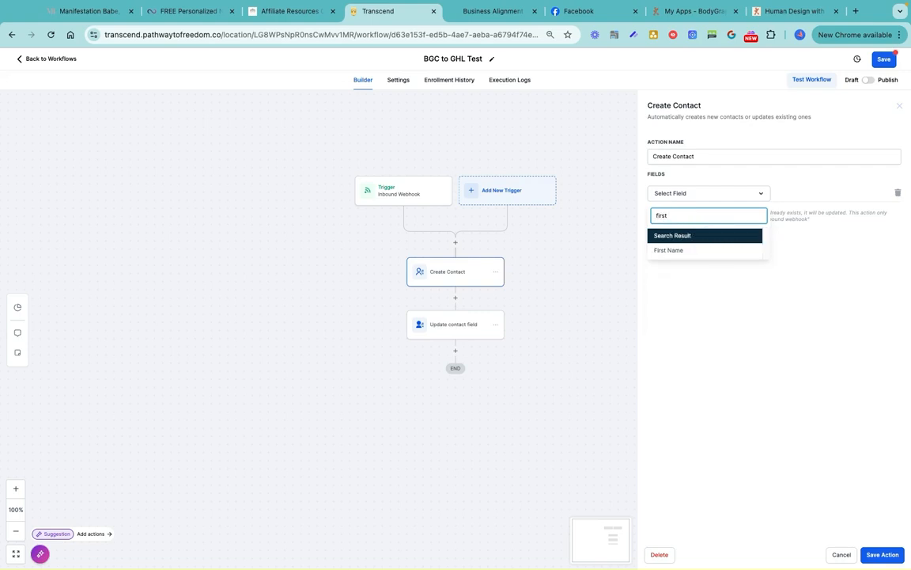
left_click(687, 250)
left_click(797, 190)
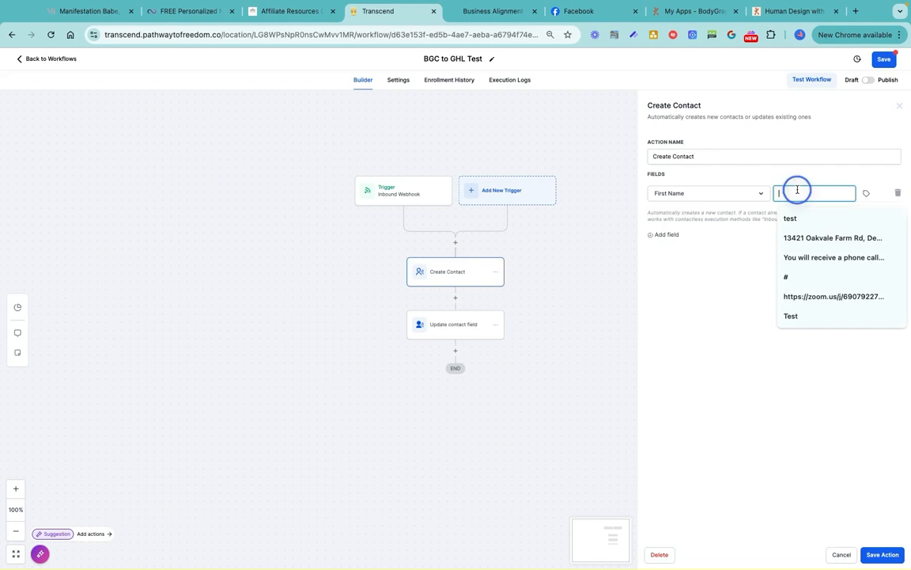
left_click(842, 166)
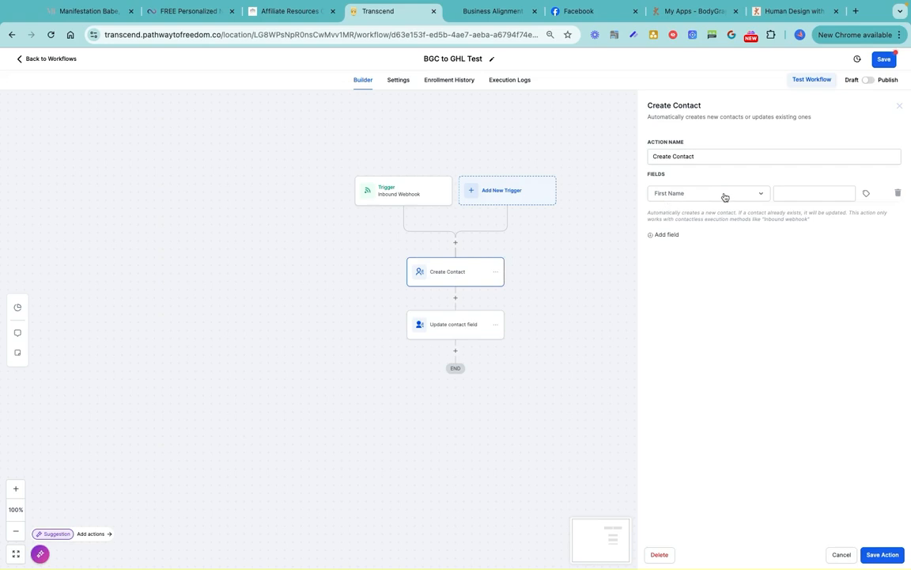
Step: Map the First Name field to the FirstName value of the Inbound Webhook Trigger
left_click(867, 195)
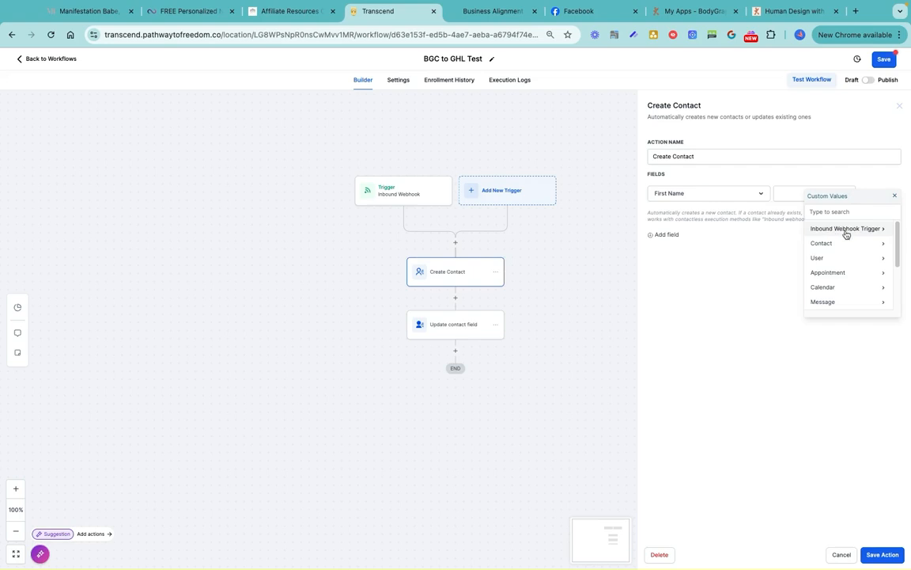
left_click(845, 231)
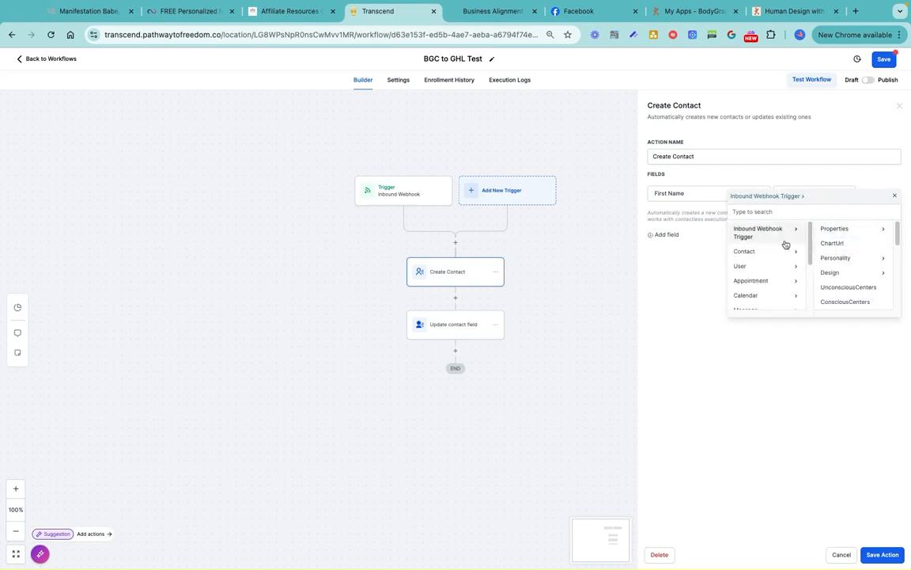
scroll(841, 265, "down", 5)
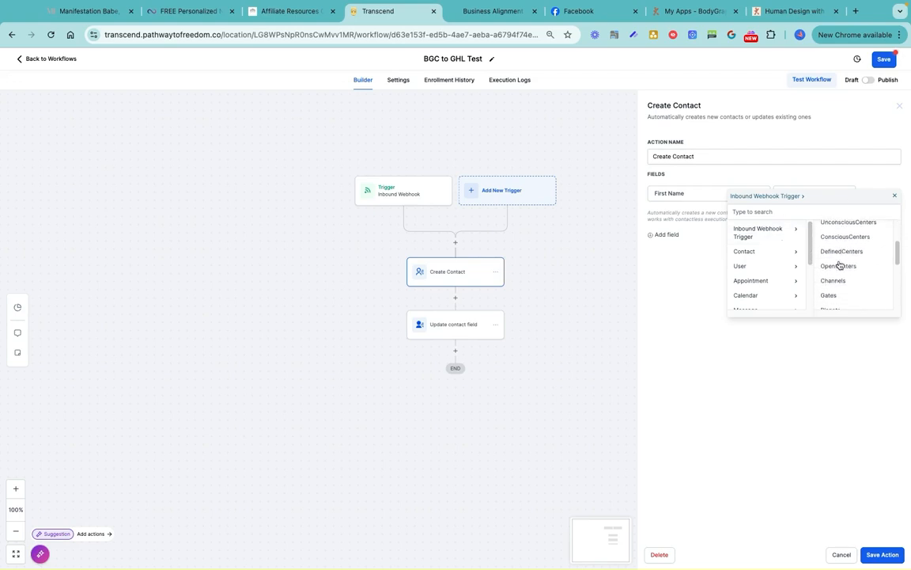
scroll(840, 267, "up", 2)
scroll(838, 282, "down", 1)
scroll(837, 283, "up", 1)
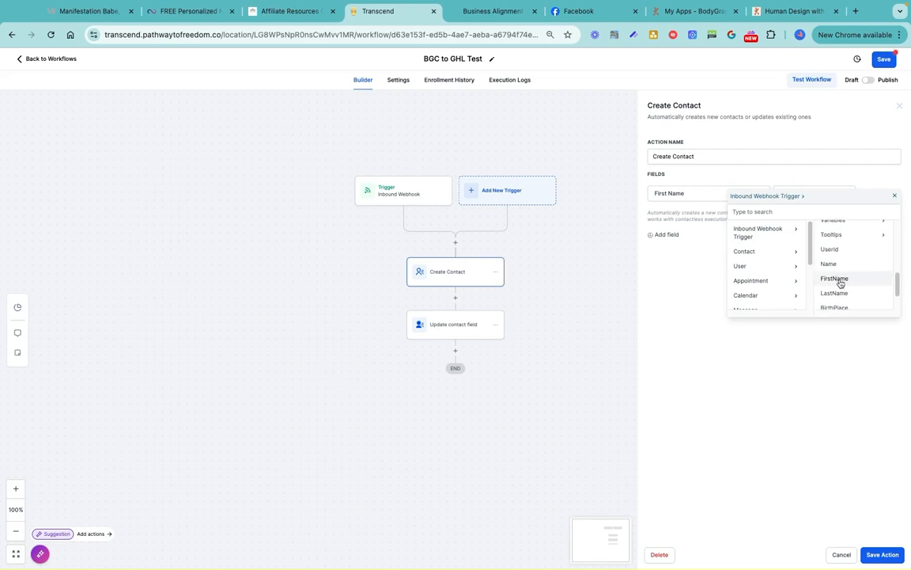
left_click(835, 279)
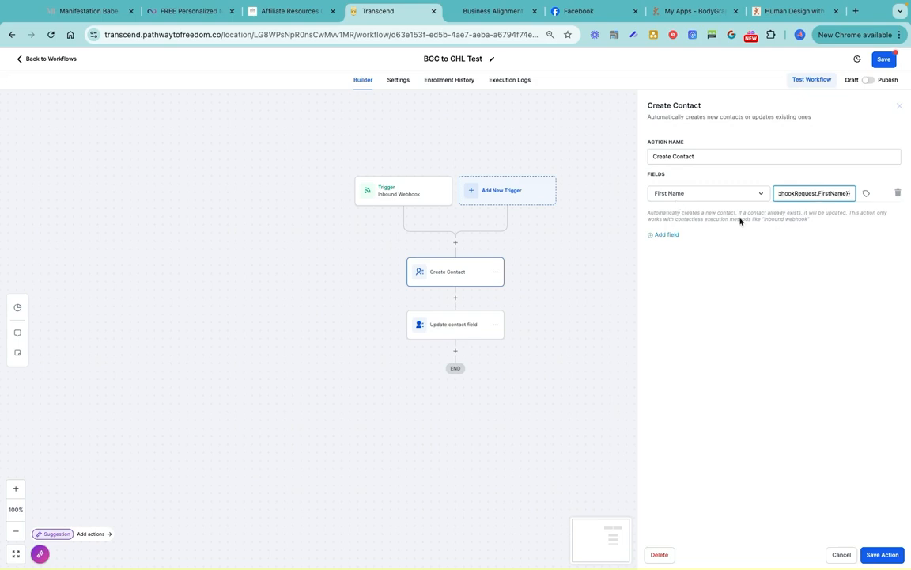
Step: Add a Last Name field to the Create Contact action and map it to the Inbound Webhook Trigger's last name value
left_click(671, 235)
left_click(678, 222)
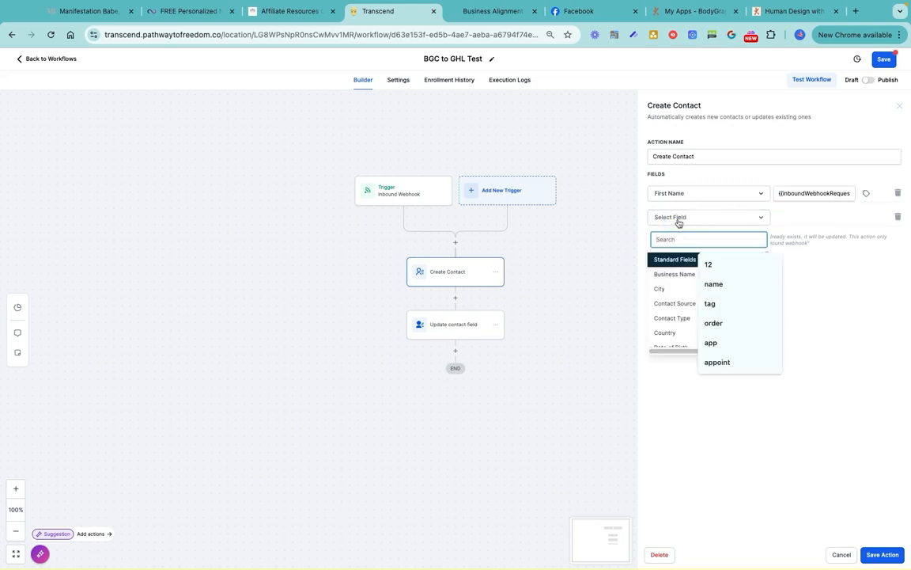
type("last")
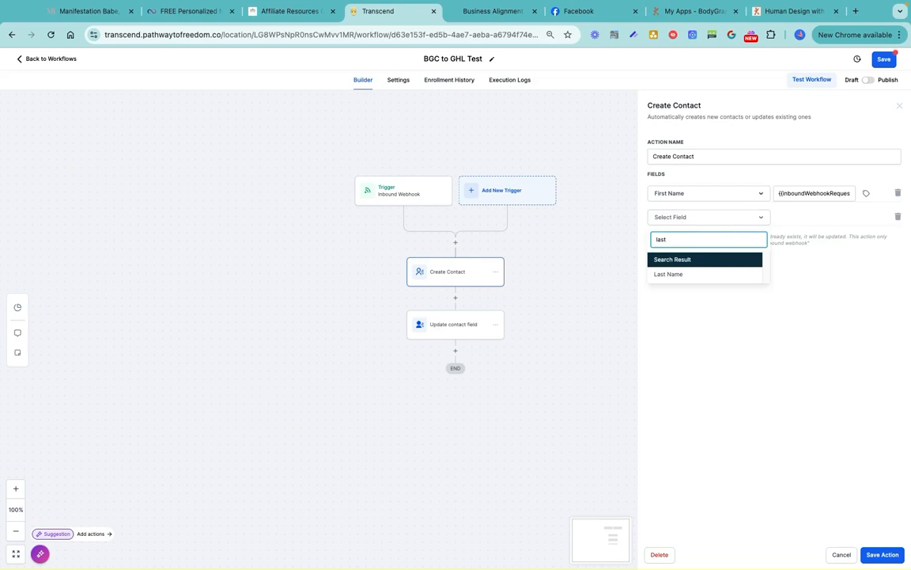
left_click(690, 274)
left_click(866, 218)
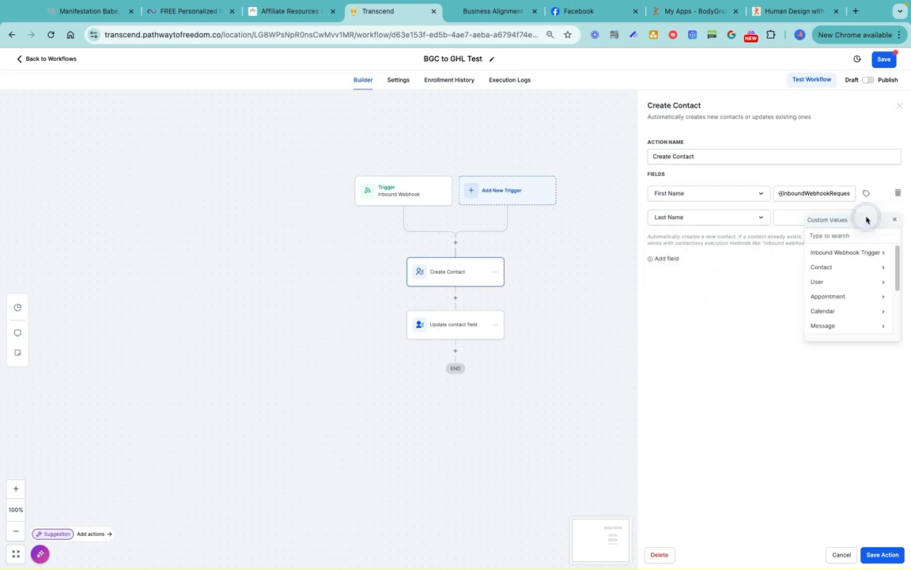
left_click(839, 253)
scroll(829, 299, "down", 3)
scroll(828, 301, "down", 1)
left_click(826, 283)
Step: Add an Email field to the Create Contact action and map it to the Inbound Webhook Trigger's e-mail value
left_click(670, 261)
left_click(678, 247)
type("email")
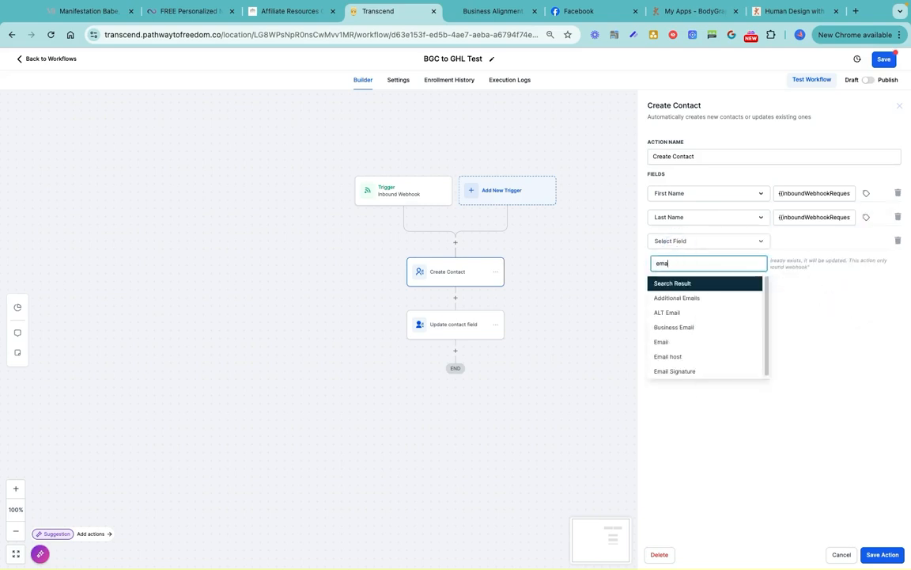
left_click(663, 342)
left_click(867, 241)
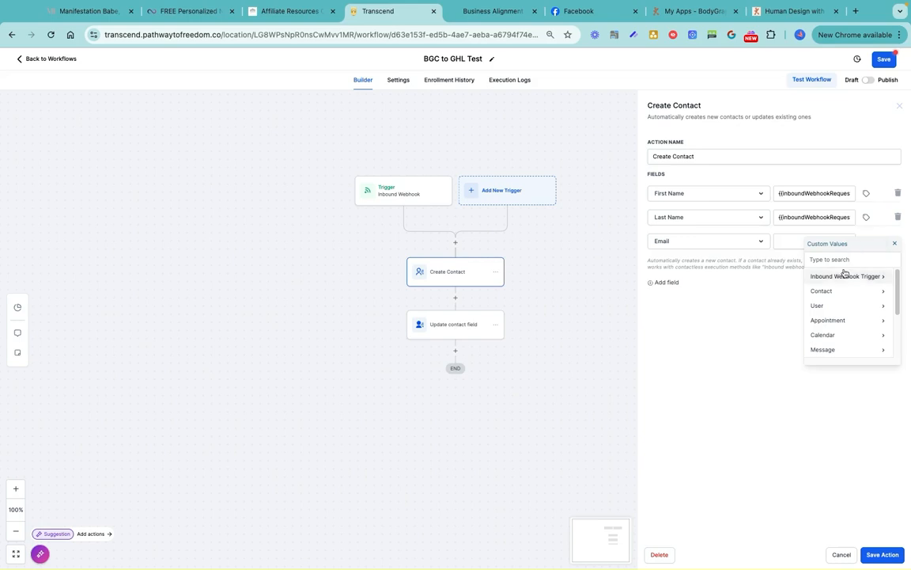
left_click(844, 275)
scroll(830, 333, "down", 6)
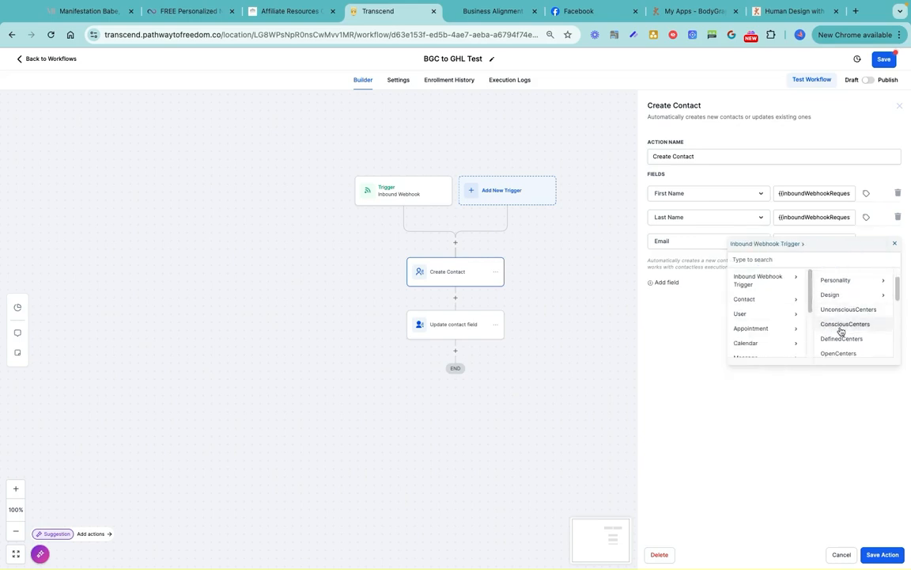
left_click(837, 333)
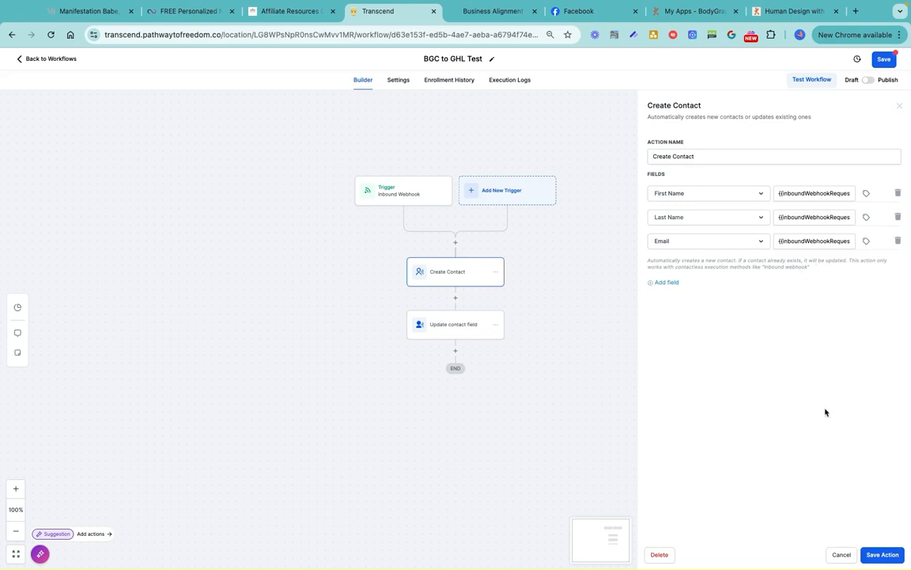
Step: Save the Create Contact action and the BGC to GHL Test workflow
left_click(890, 557)
left_click(884, 58)
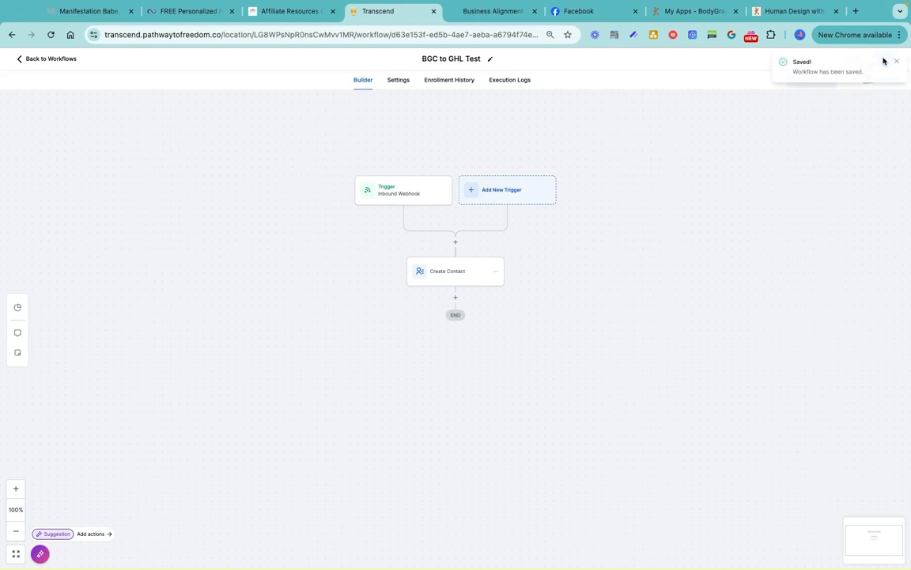
left_click(897, 62)
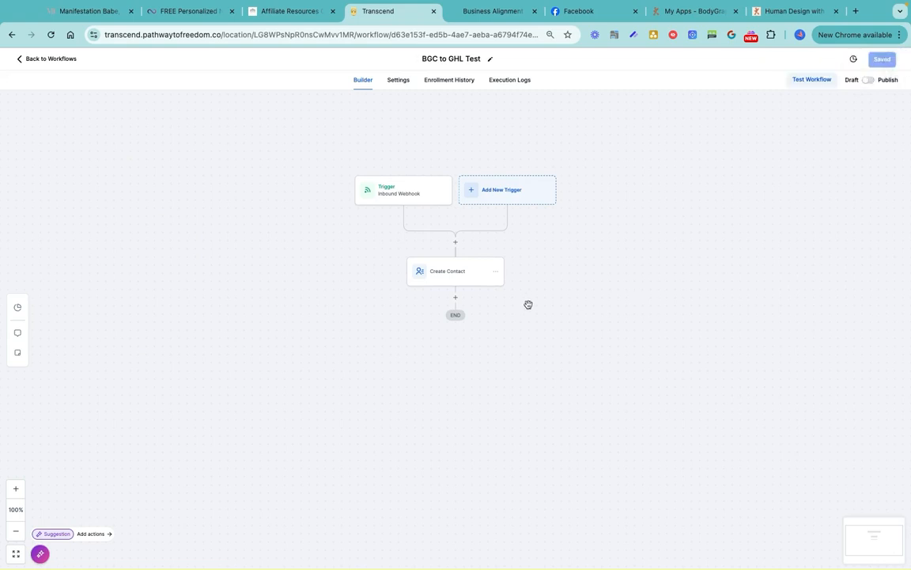
Step: Reopen the Create Contact action and examine the Inbound Webhook Trigger values available for the Email field, including those under Properties
left_click(456, 277)
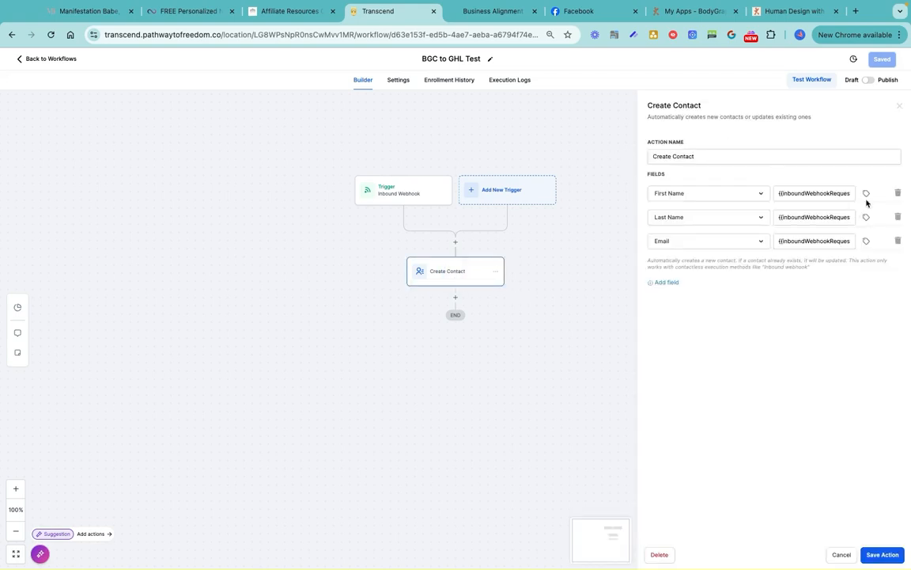
left_click(866, 242)
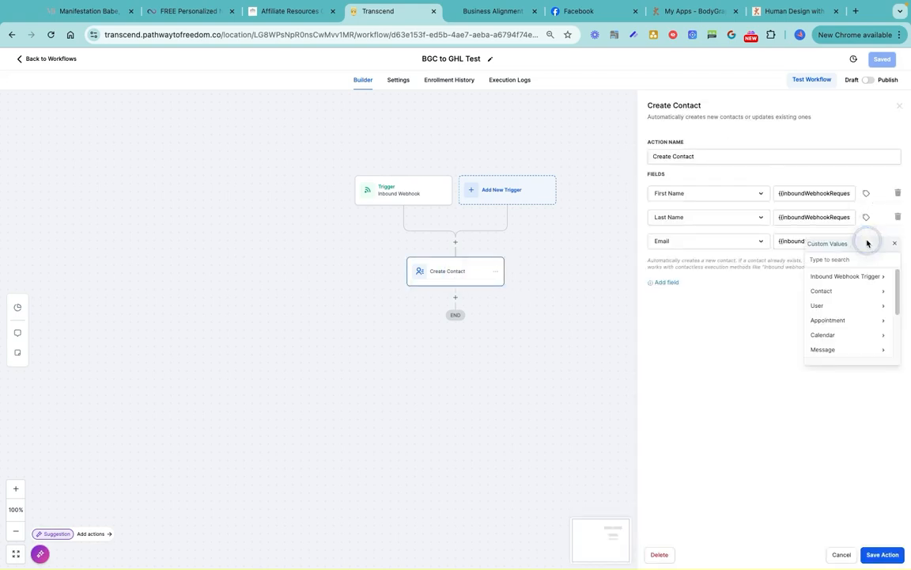
left_click(847, 281)
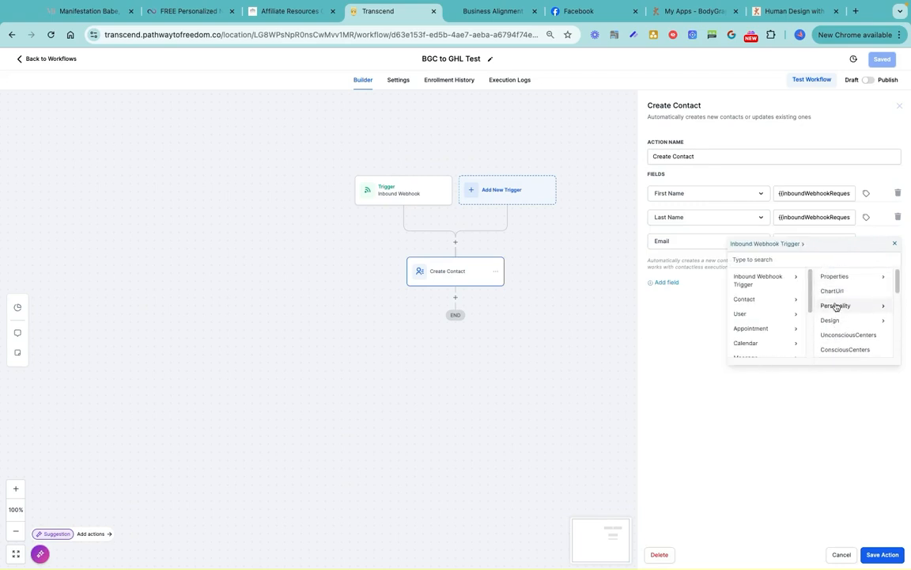
scroll(836, 307, "down", 3)
scroll(836, 309, "down", 5)
scroll(834, 309, "up", 8)
left_click(834, 277)
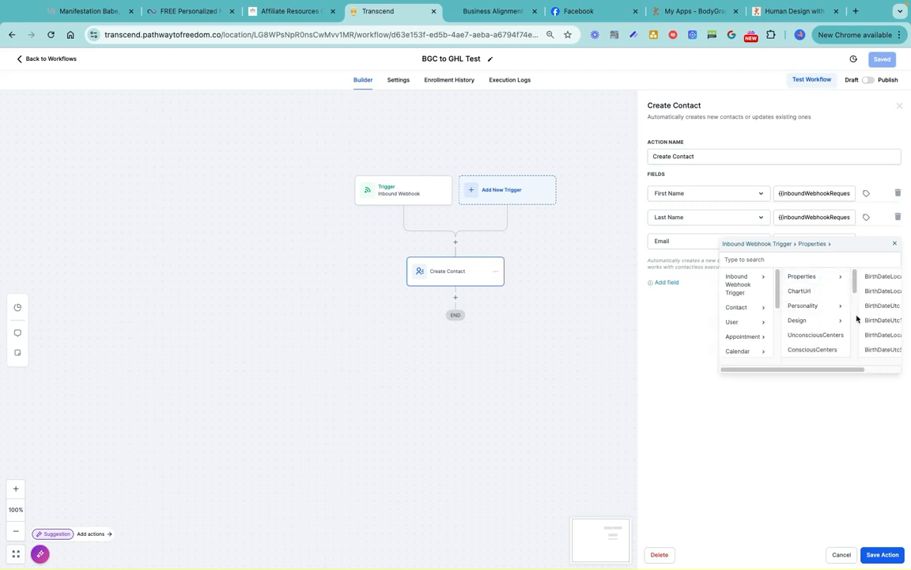
scroll(863, 317, "down", 3)
scroll(863, 317, "down", 4)
Step: Examine the Inbound Webhook Trigger's Personality and Design values, and close the Create Contact action without changing it
left_click(811, 305)
scroll(876, 336, "up", 3)
left_click(813, 321)
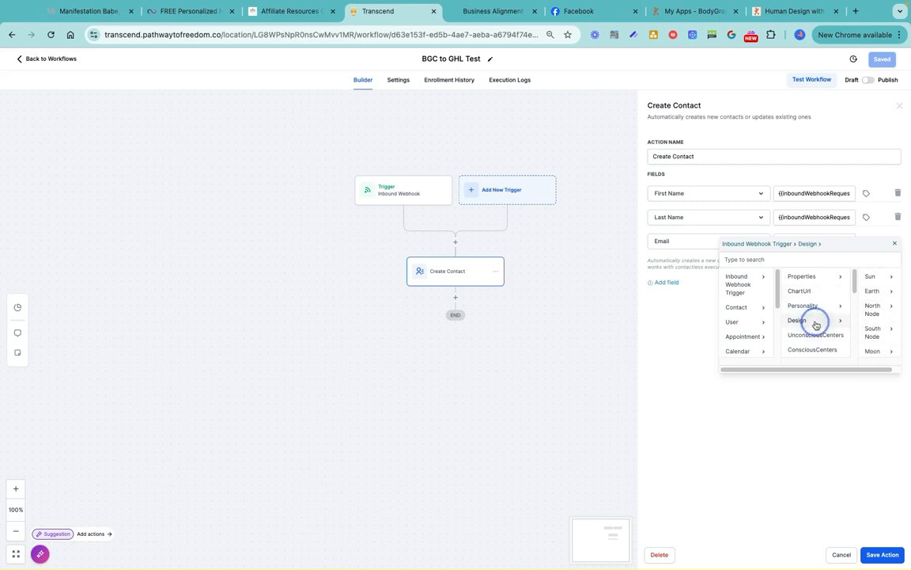
scroll(881, 357, "down", 1)
scroll(881, 357, "down", 2)
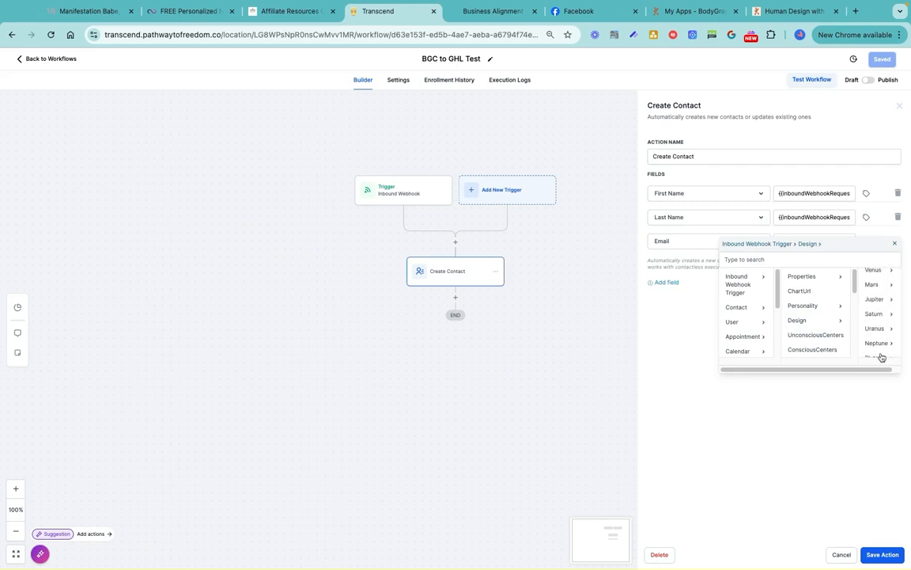
scroll(879, 346, "down", 2)
left_click(881, 413)
left_click(851, 417)
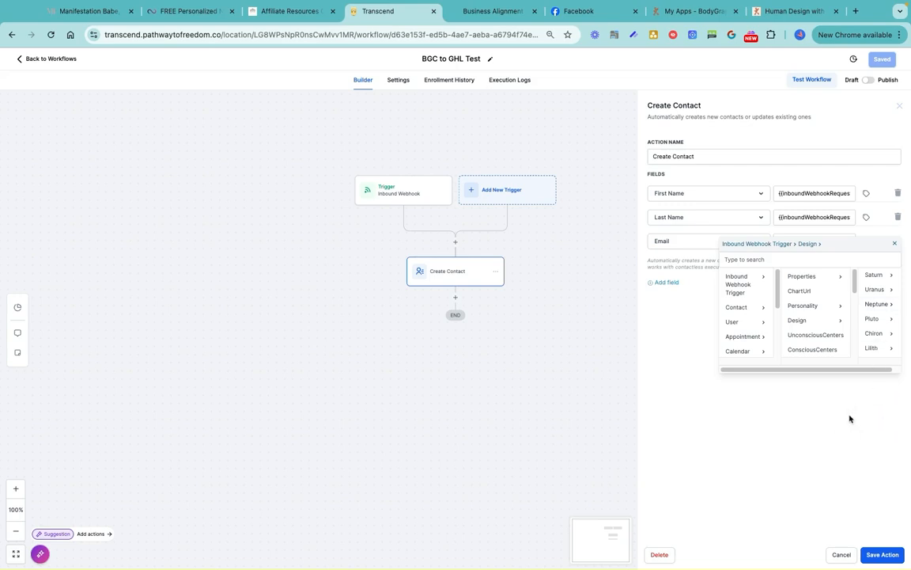
left_click(844, 553)
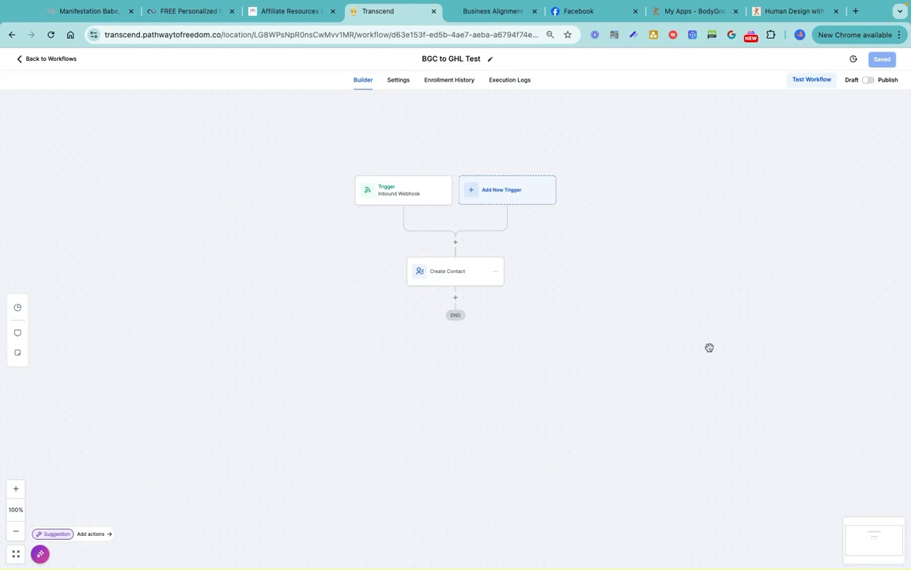
Step: Leave the workflow, open the Human Design folder of contact custom fields in Settings, and increase the number of fields listed per page
left_click(60, 63)
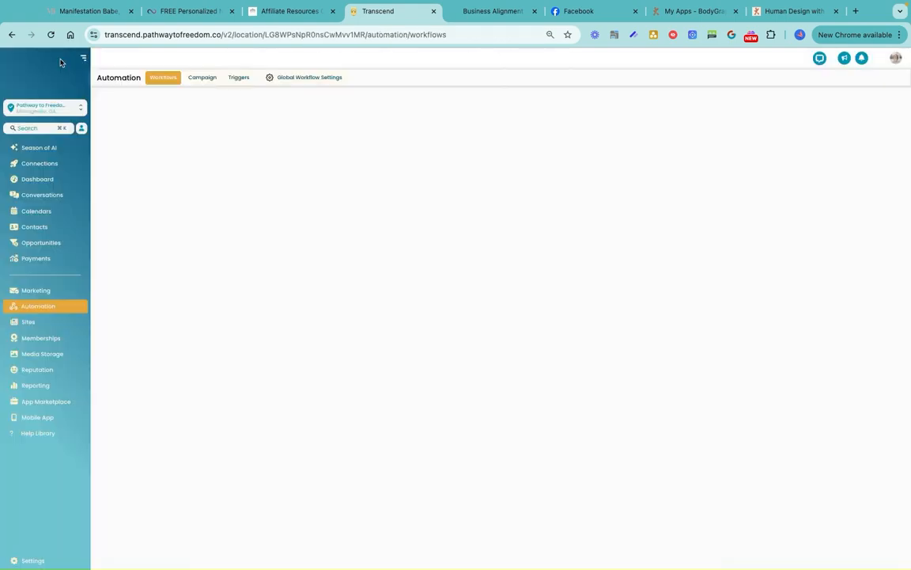
left_click(26, 560)
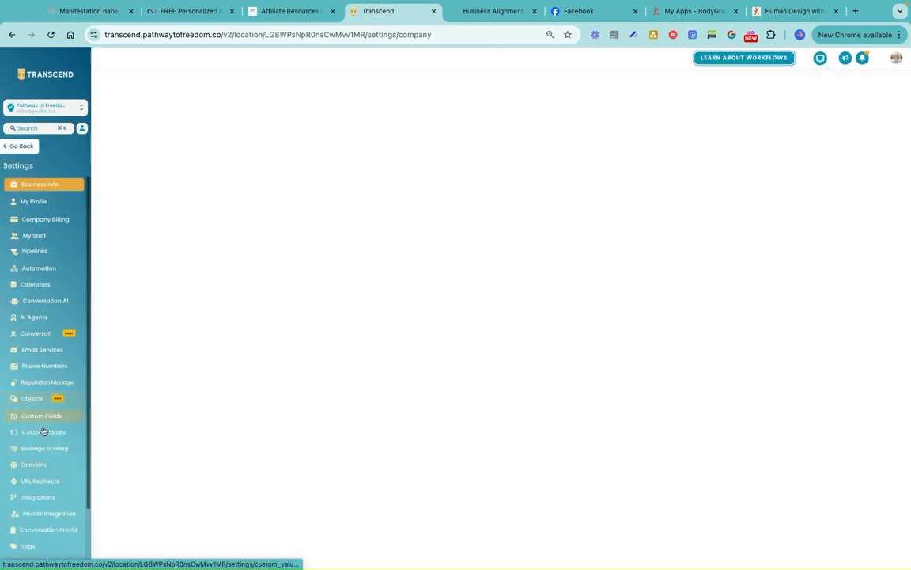
left_click(40, 418)
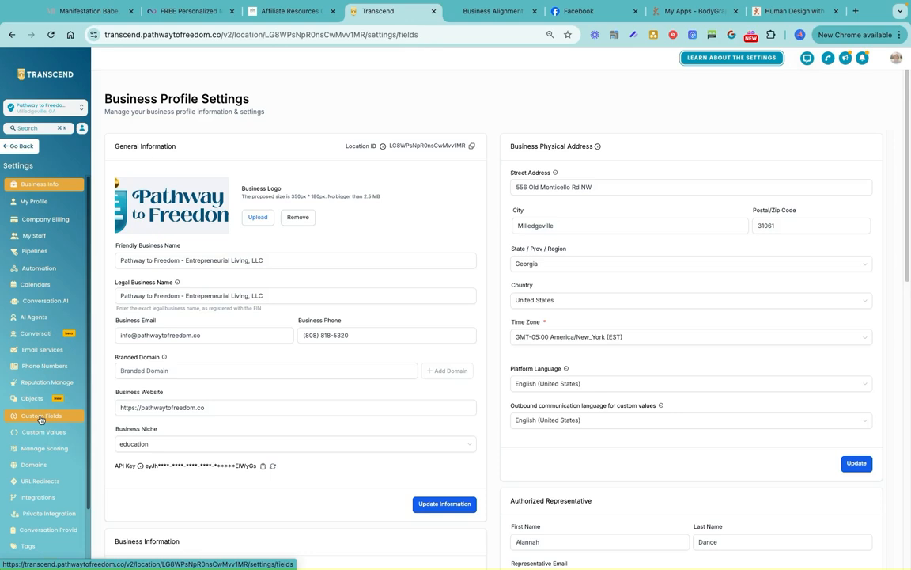
left_click(157, 102)
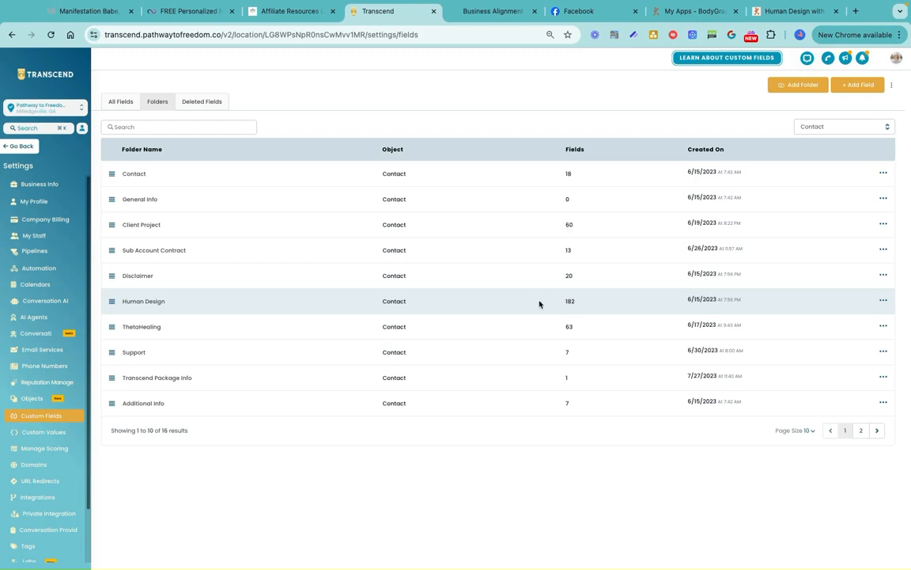
left_click(141, 303)
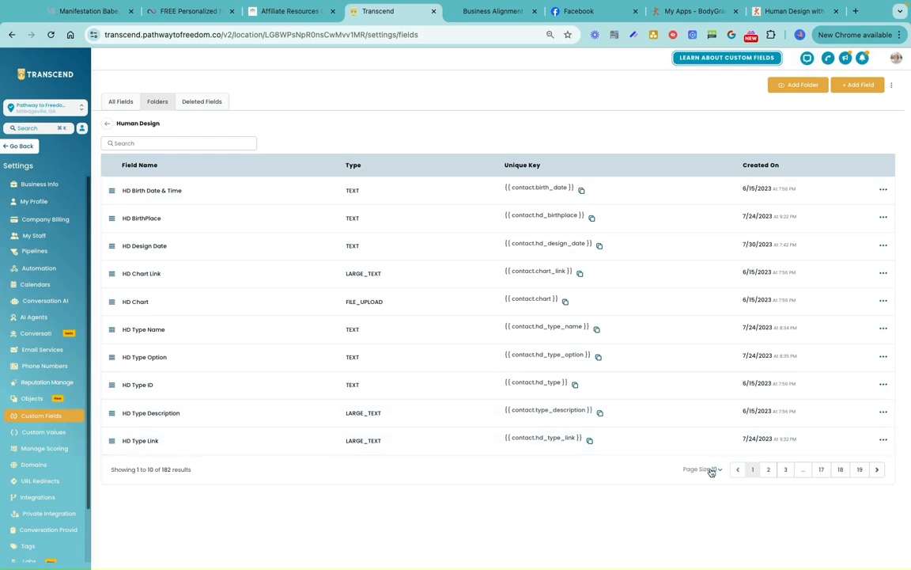
left_click(717, 470)
left_click(708, 528)
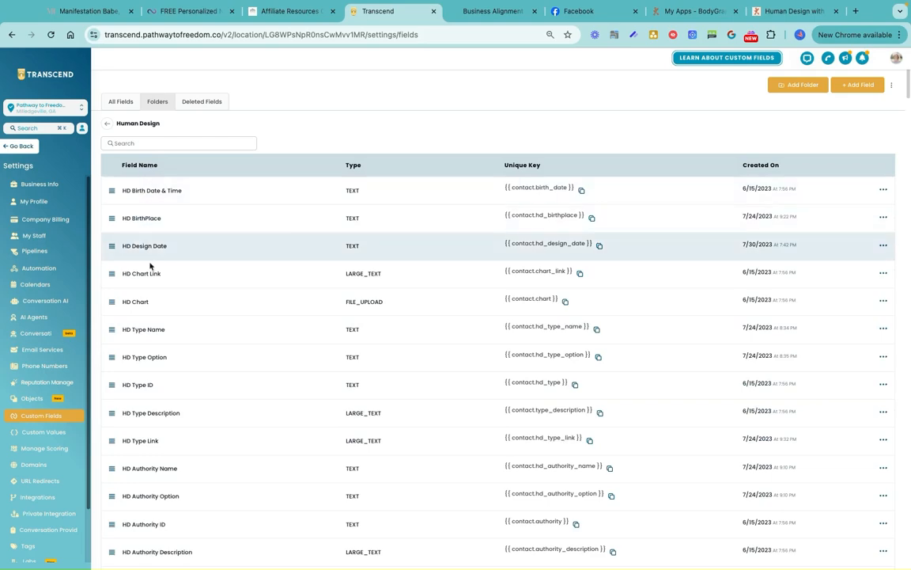
Step: Examine the Human Design custom fields, from birth and chart details through the Personality and Design gates, lines and fixing states
scroll(152, 268, "down", 1)
scroll(154, 273, "down", 1)
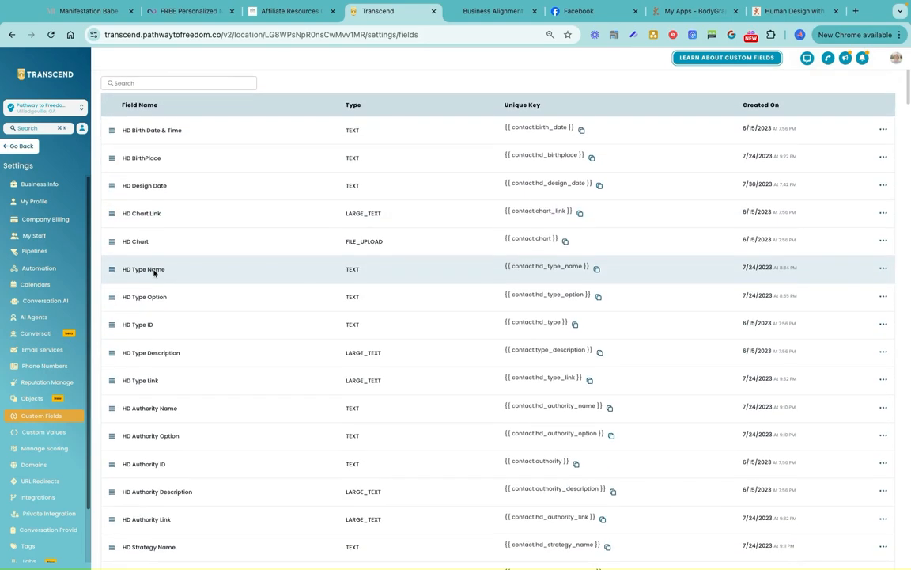
scroll(154, 271, "down", 1)
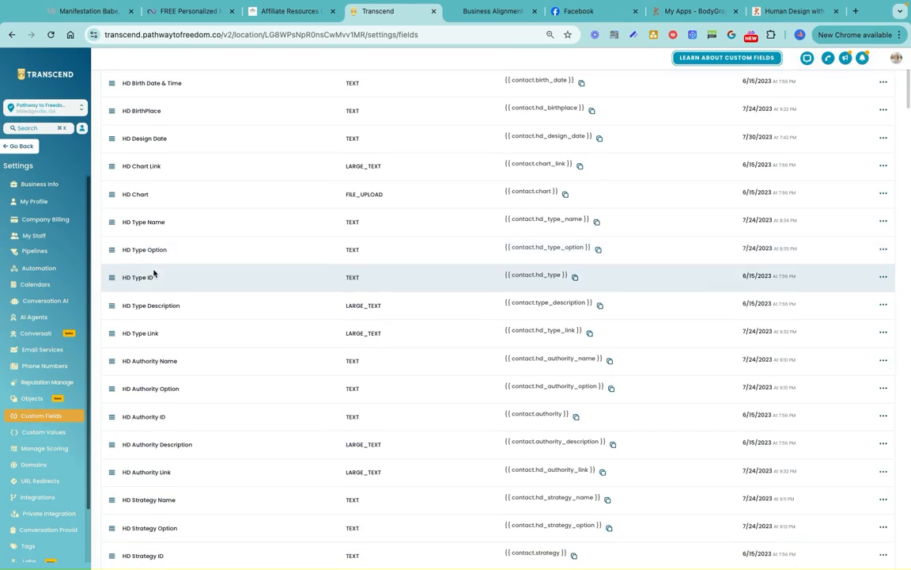
scroll(153, 273, "up", 1)
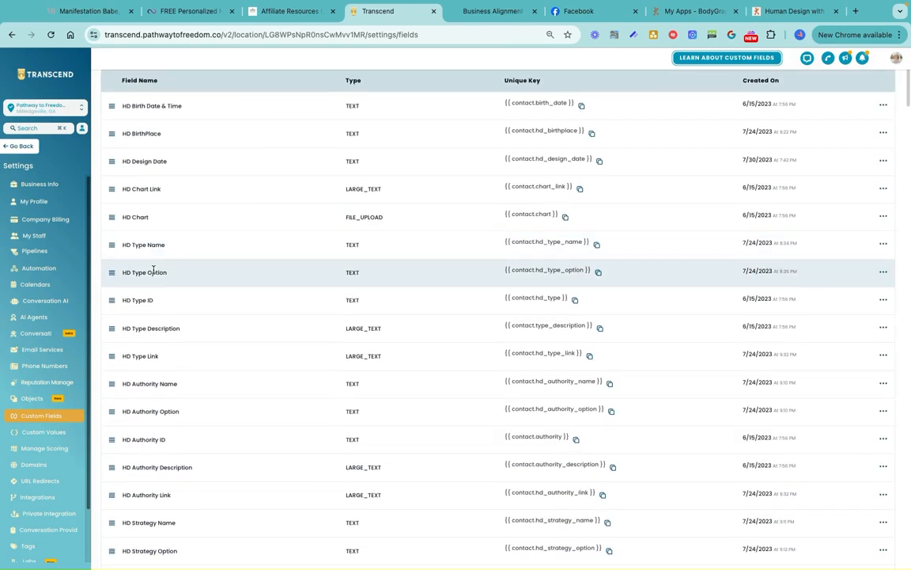
scroll(153, 271, "down", 6)
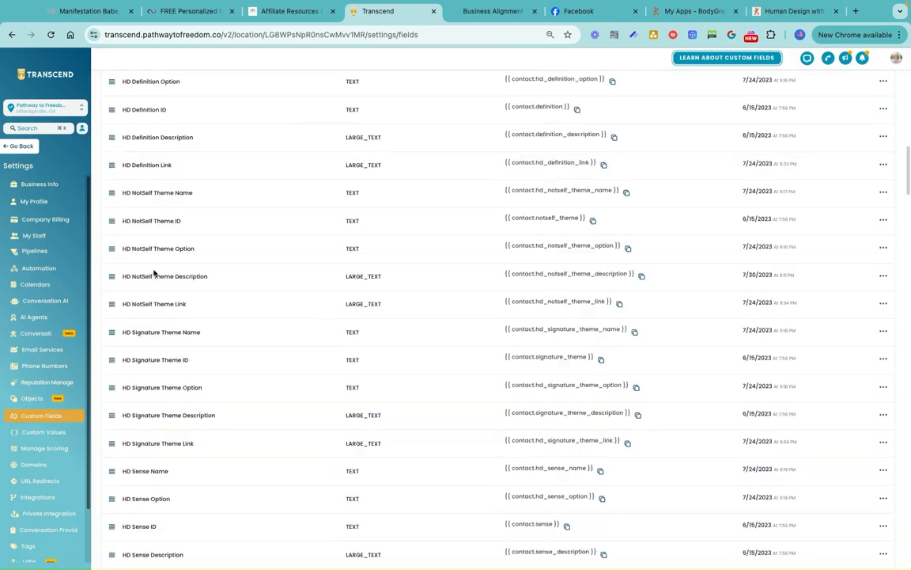
scroll(154, 271, "down", 8)
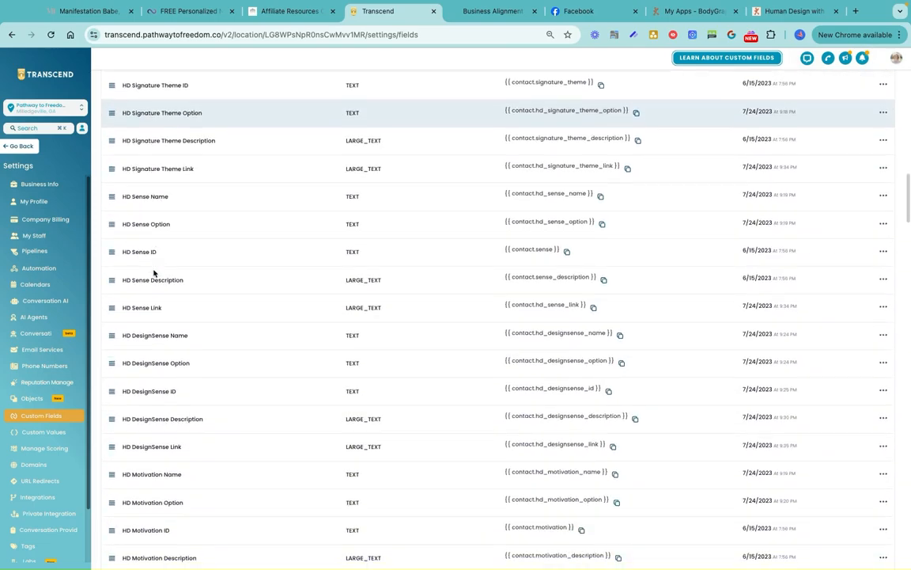
scroll(154, 273, "down", 10)
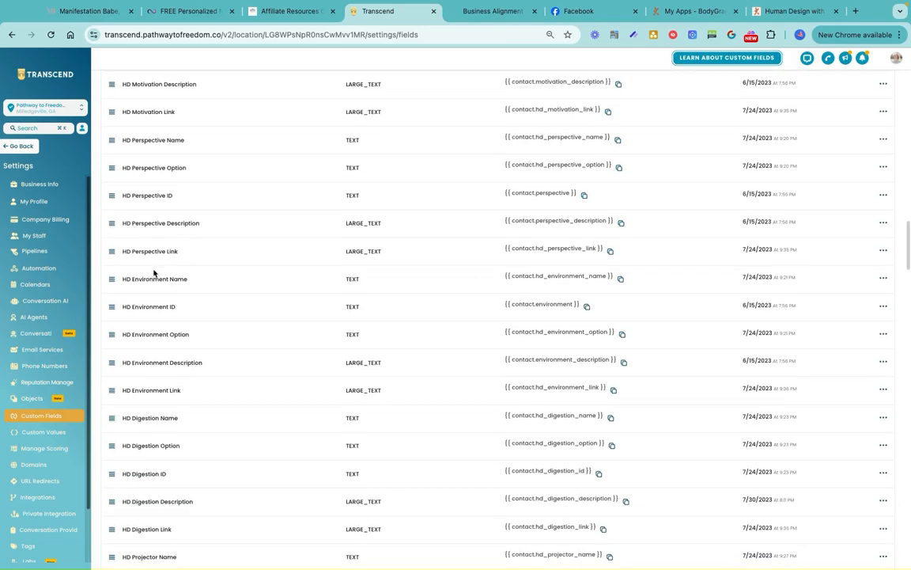
scroll(155, 272, "down", 4)
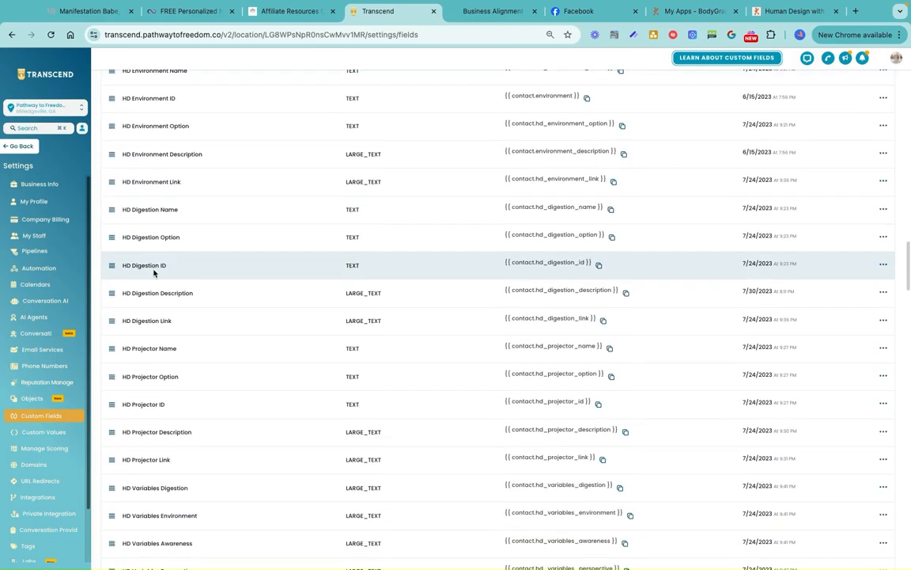
scroll(153, 273, "down", 6)
scroll(154, 273, "down", 5)
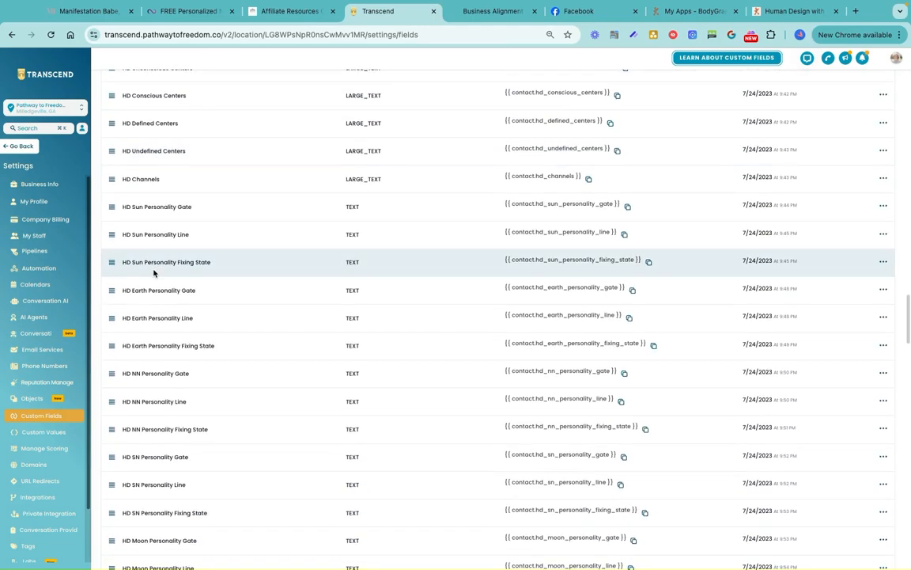
scroll(154, 273, "down", 6)
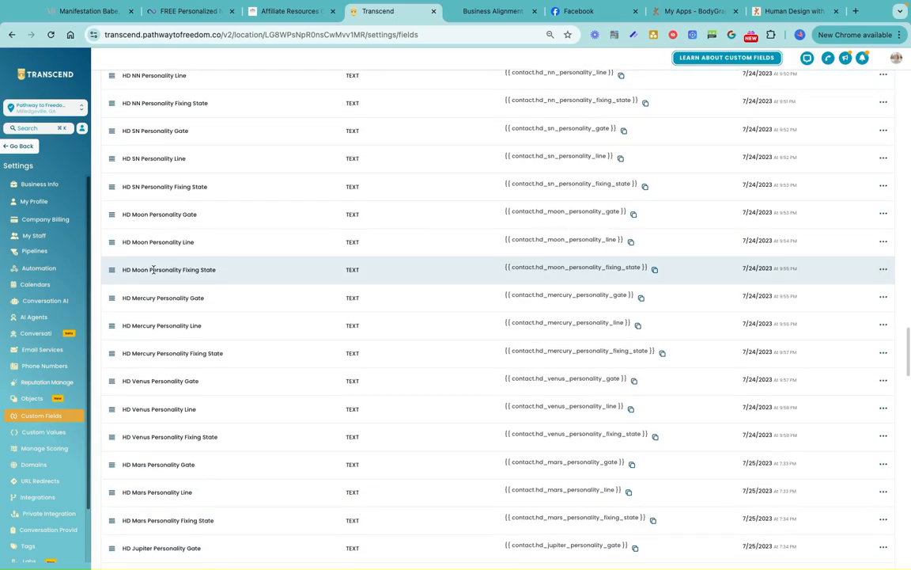
scroll(153, 270, "down", 10)
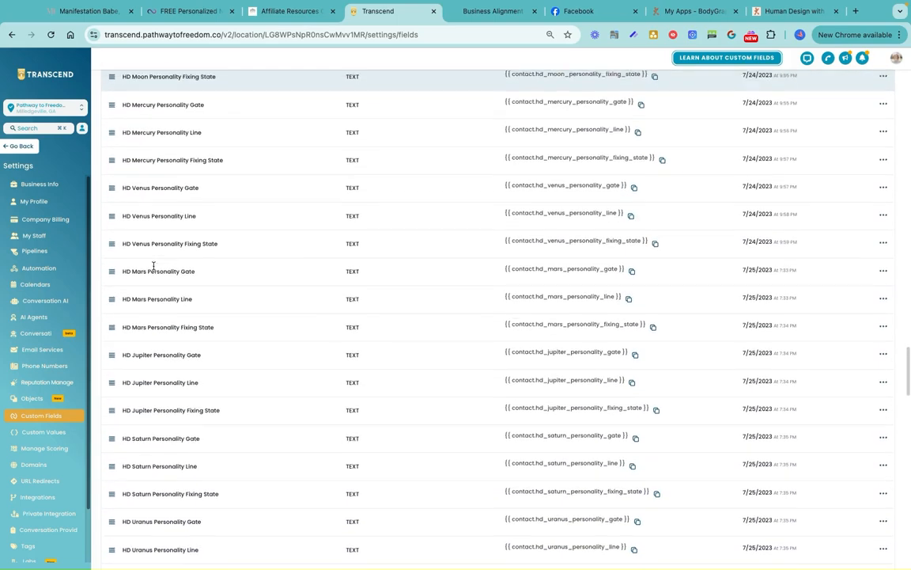
scroll(153, 270, "down", 6)
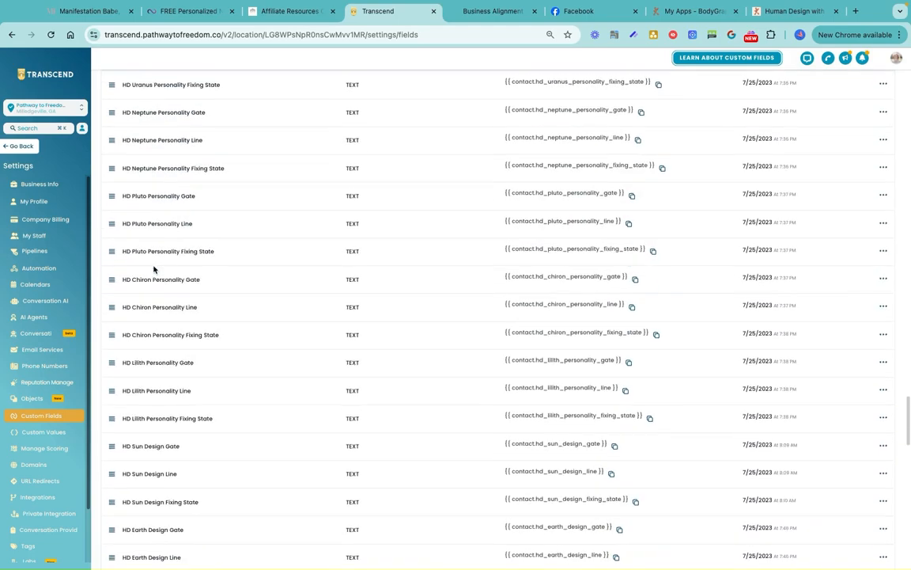
scroll(153, 270, "down", 7)
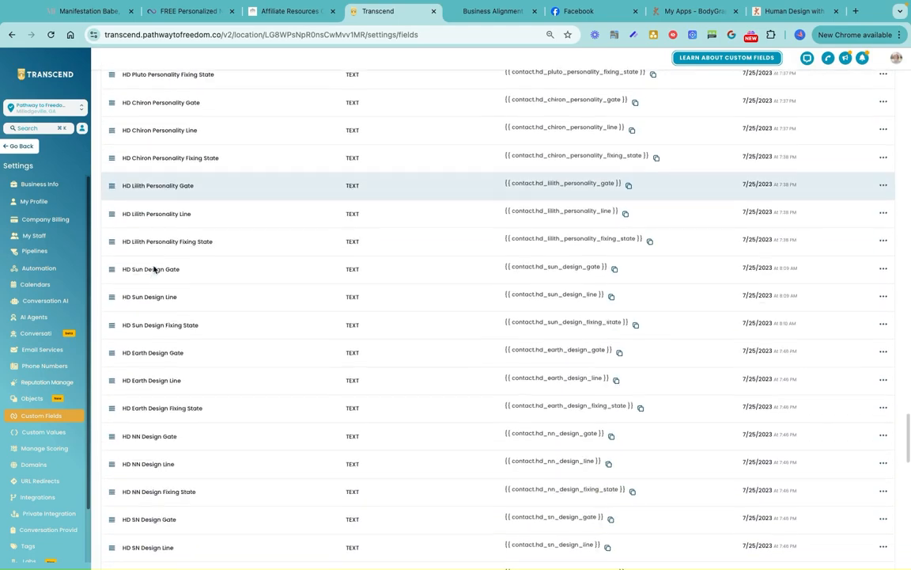
scroll(153, 270, "down", 6)
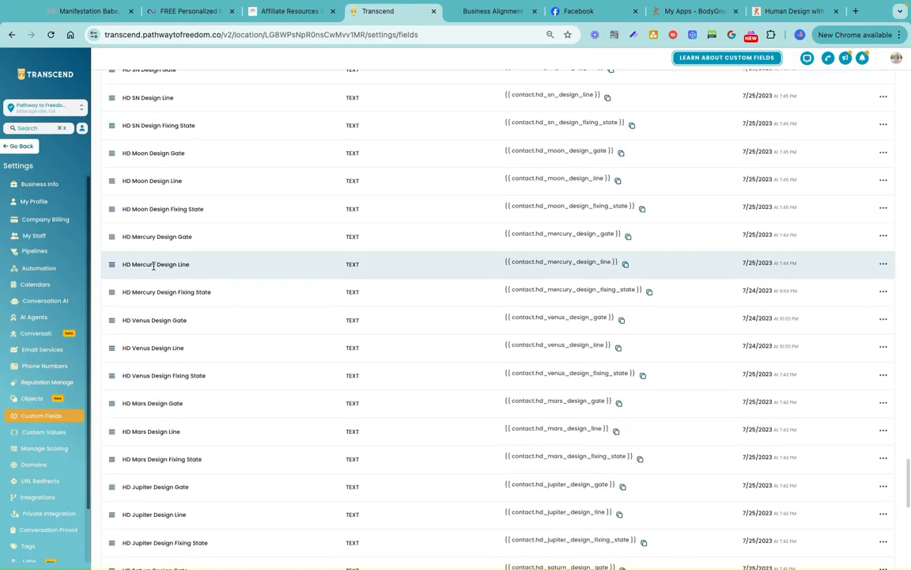
scroll(153, 267, "down", 2)
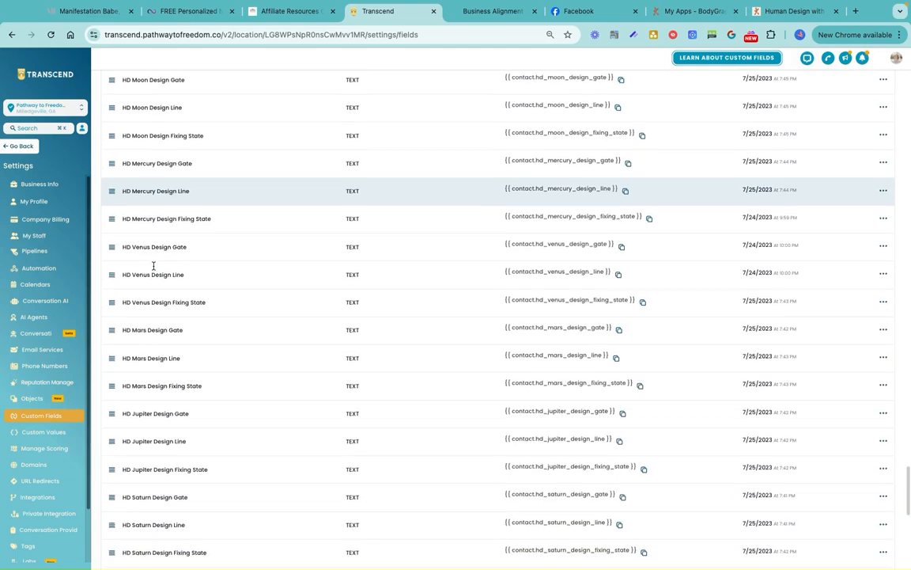
scroll(153, 266, "down", 3)
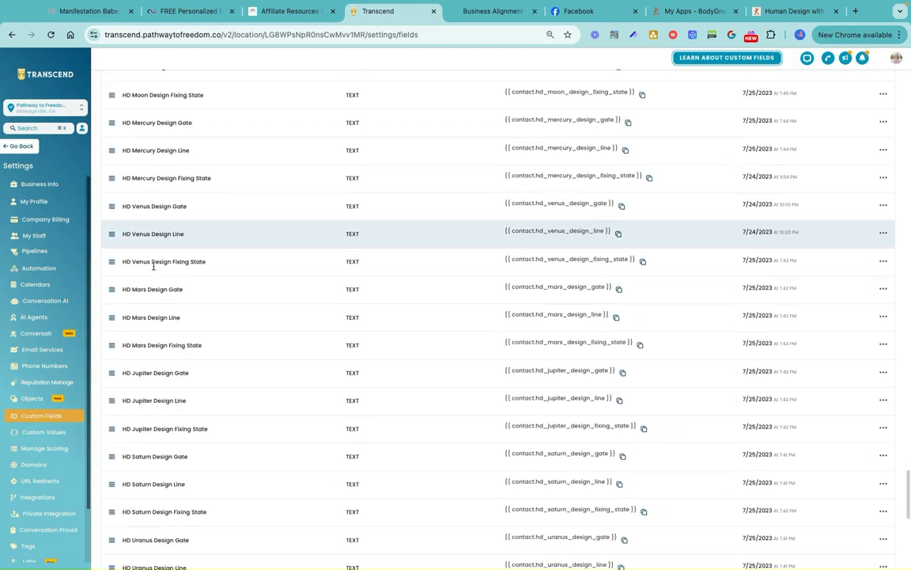
scroll(154, 270, "down", 3)
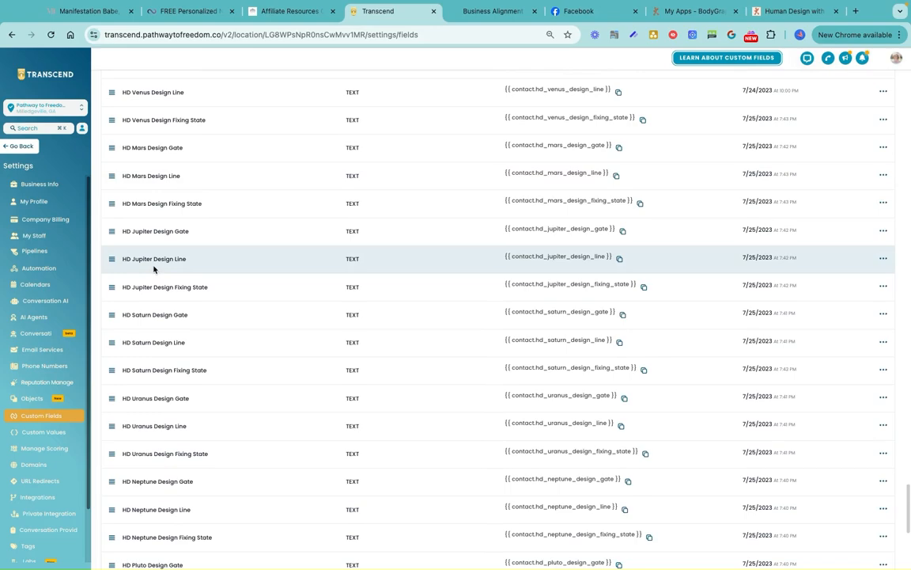
scroll(154, 267, "up", 20)
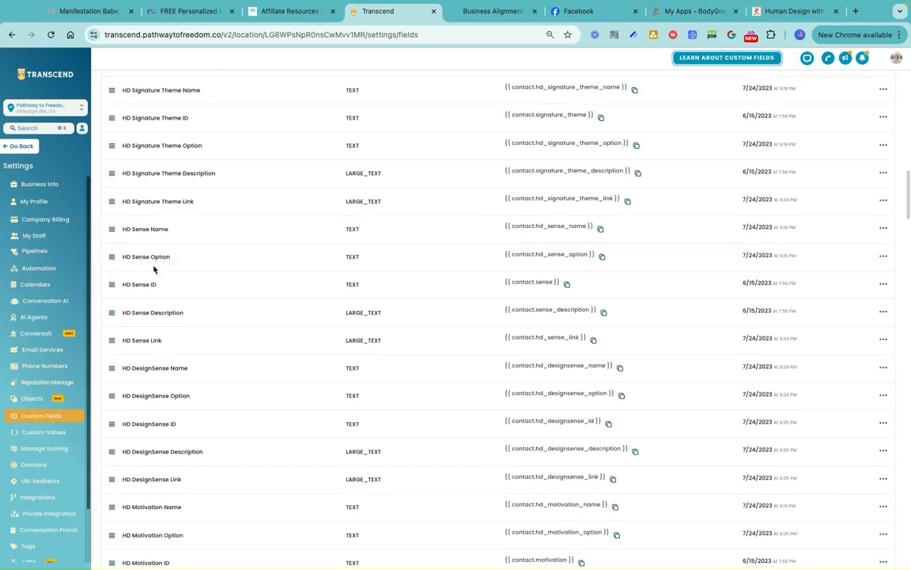
Step: Review the type, authority, strategy and profile fields in the Human Design folder, and return from Settings to the workflow list
left_click(229, 138)
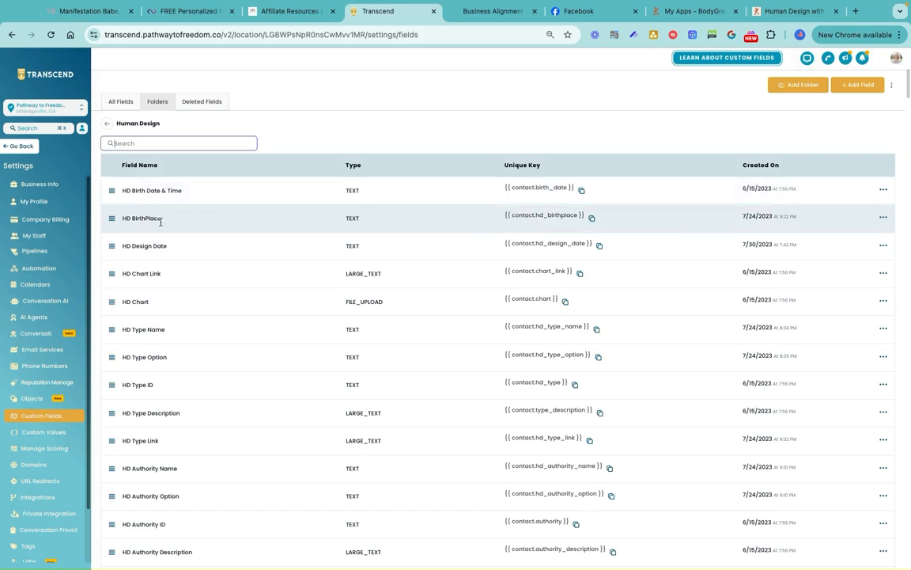
scroll(161, 222, "down", 10)
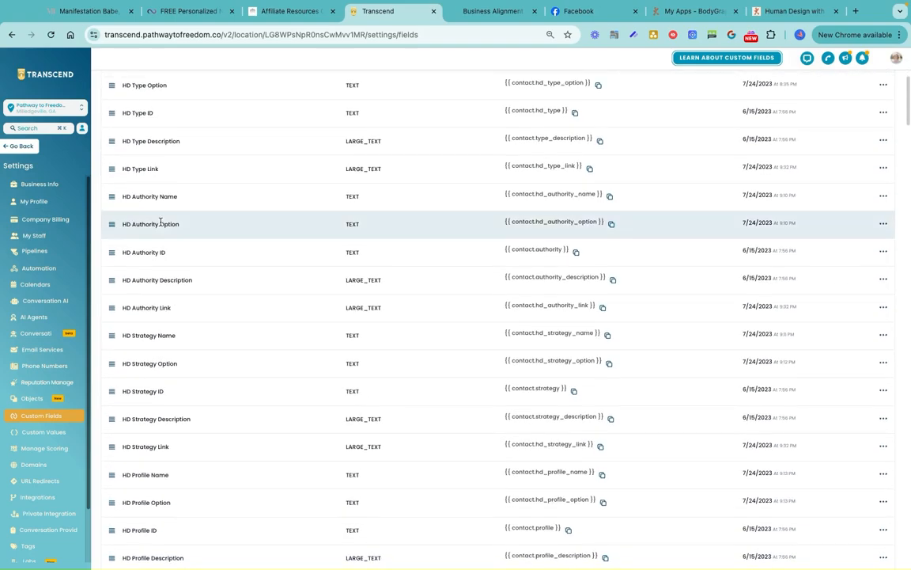
scroll(160, 227, "up", 15)
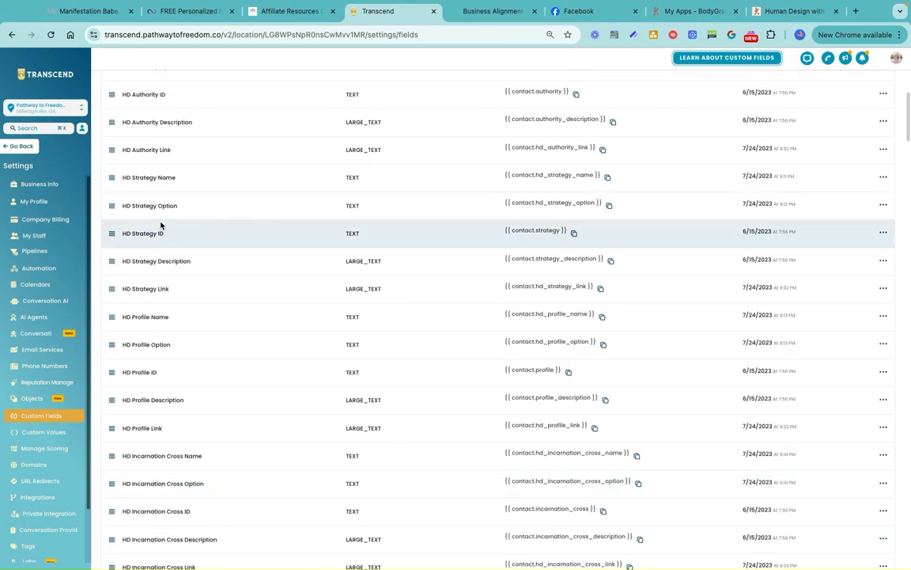
left_click(21, 146)
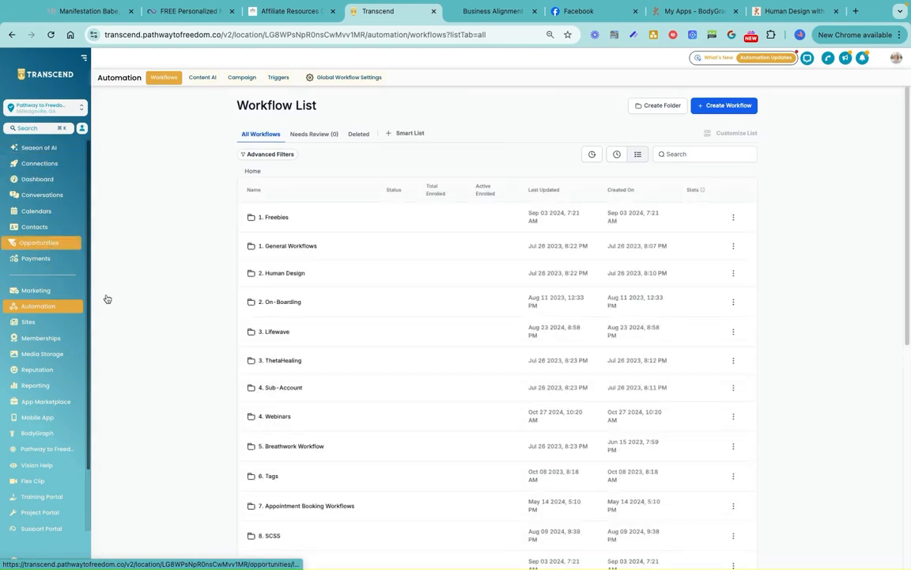
Step: Reopen the recently used BGC to GHL Test workflow and open its Create Contact action for editing
left_click(618, 155)
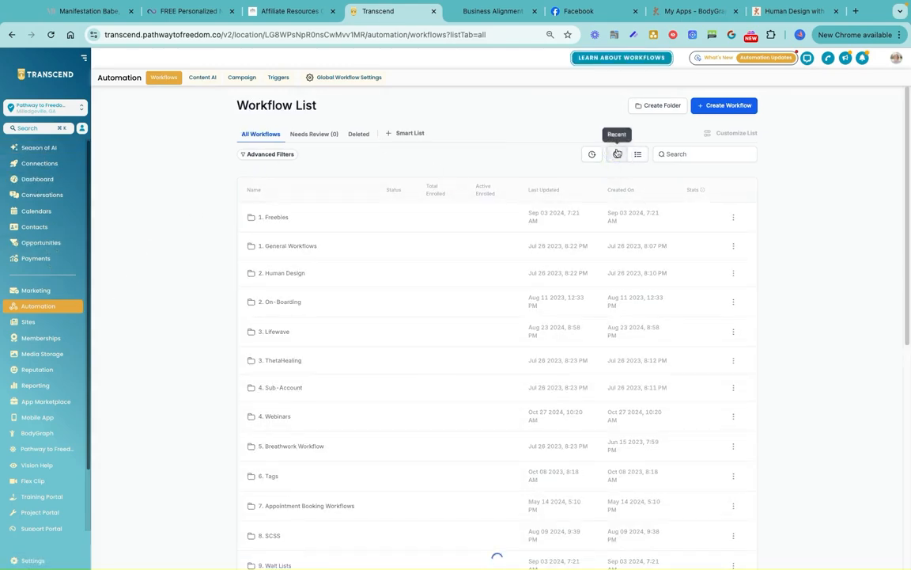
left_click(277, 220)
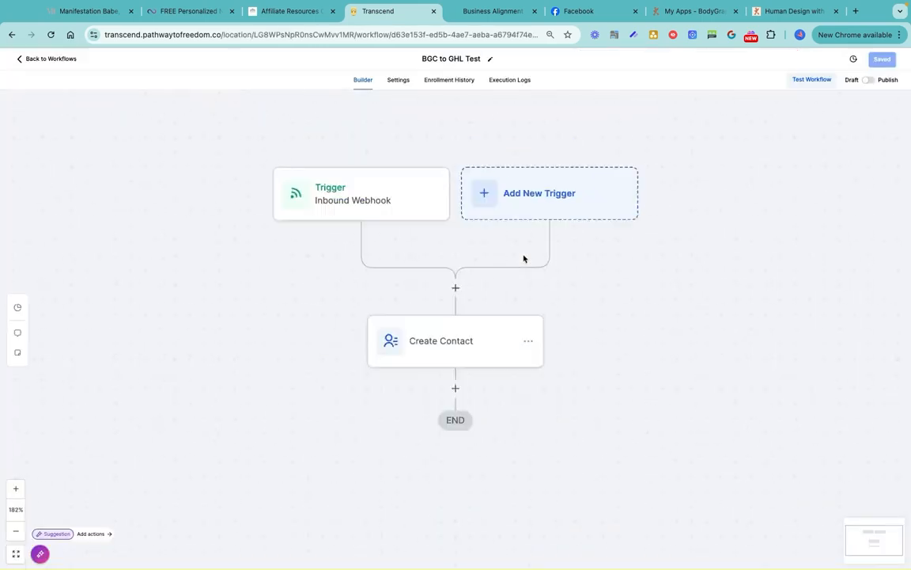
left_click(464, 274)
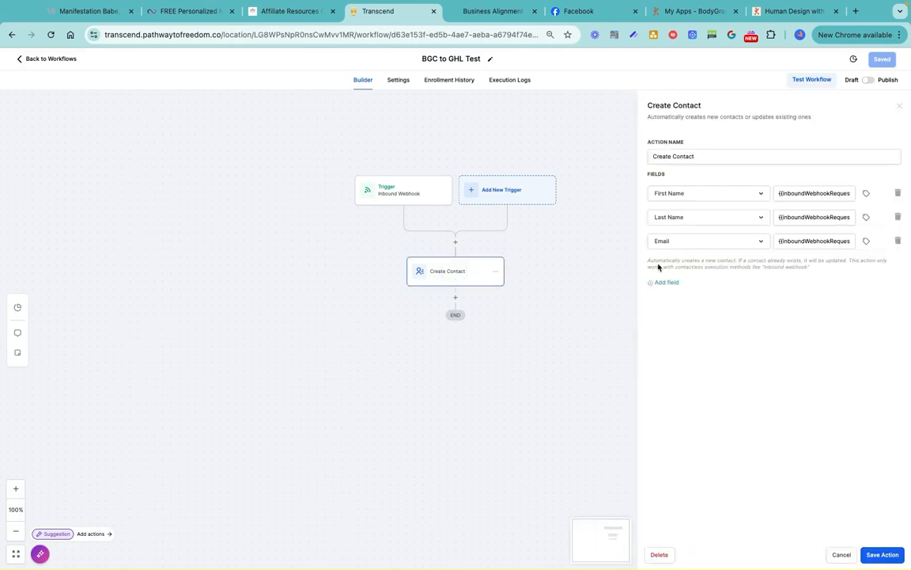
Step: Add a fourth field row to the Create Contact action and choose the custom field HD Birth Date & Time
left_click(666, 282)
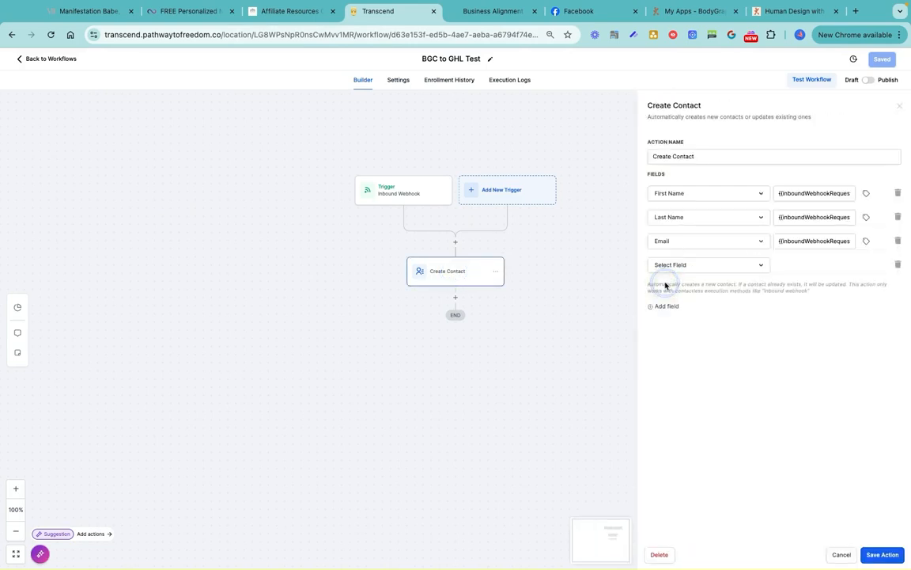
left_click(682, 268)
scroll(685, 316, "down", 2)
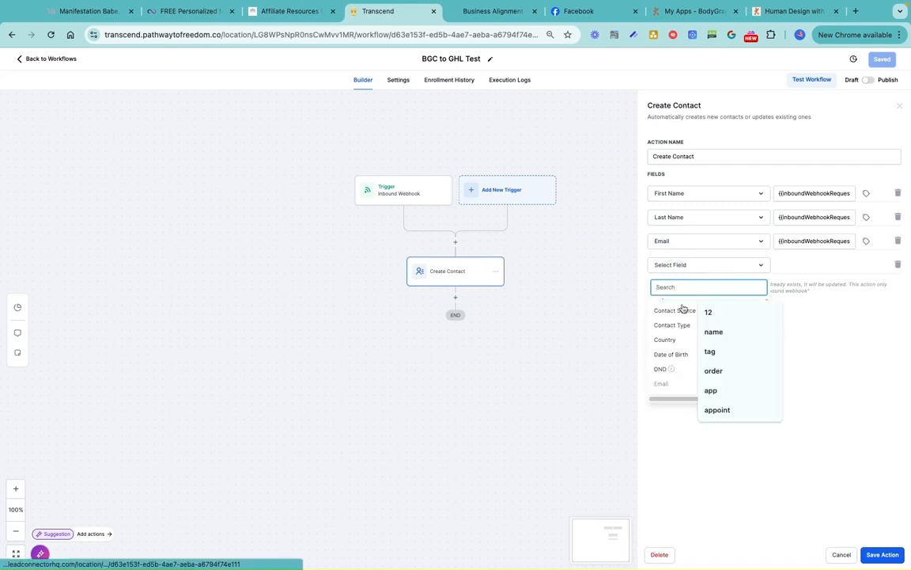
left_click(809, 310)
left_click(686, 266)
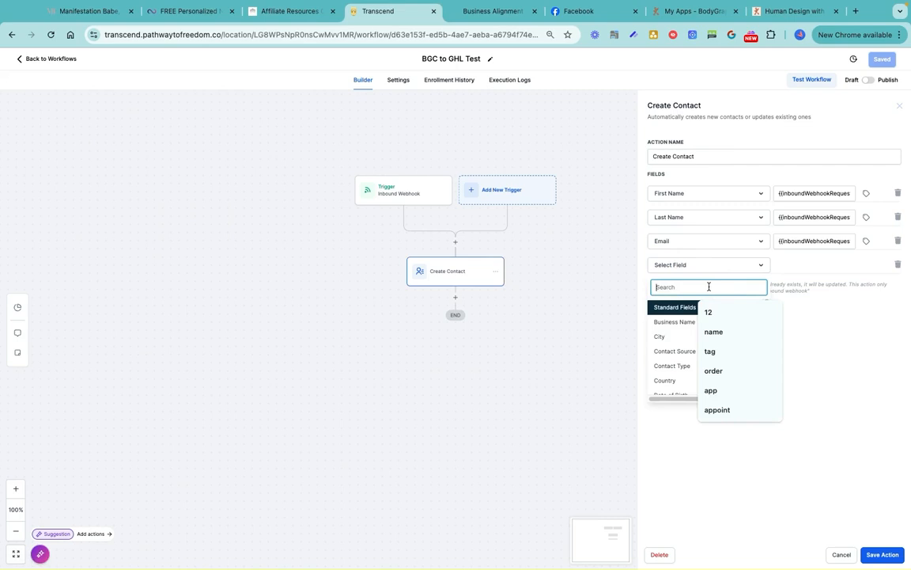
scroll(708, 353, "down", 5)
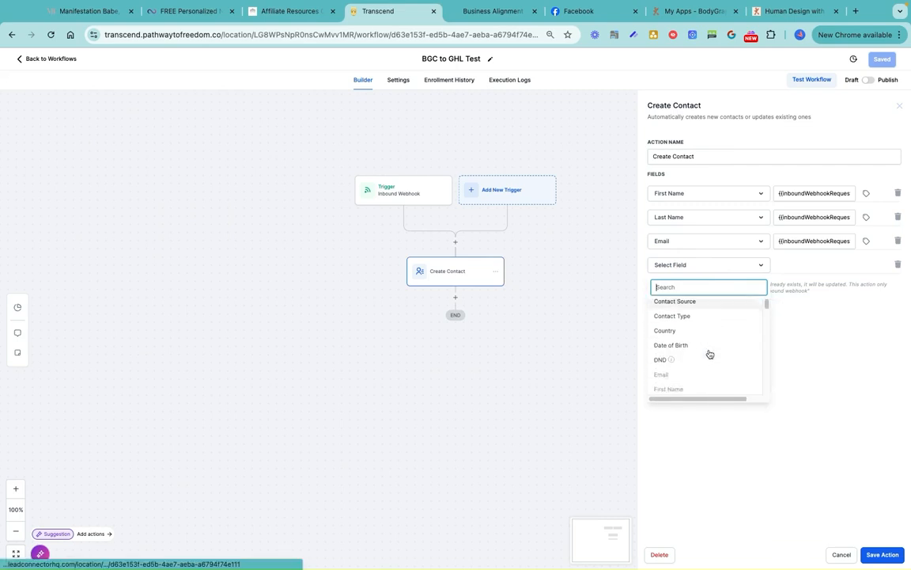
scroll(710, 354, "down", 5)
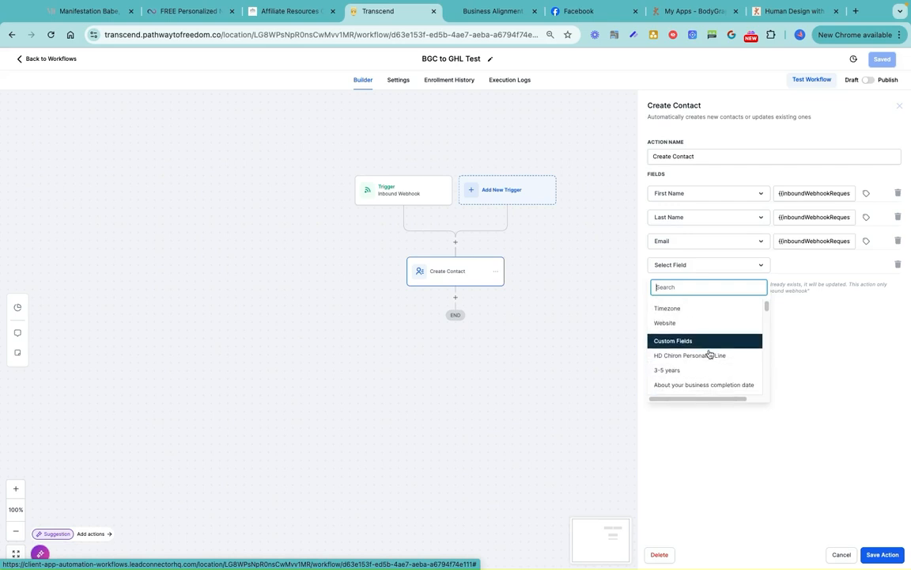
scroll(684, 346, "down", 2)
scroll(685, 346, "down", 2)
scroll(684, 346, "down", 2)
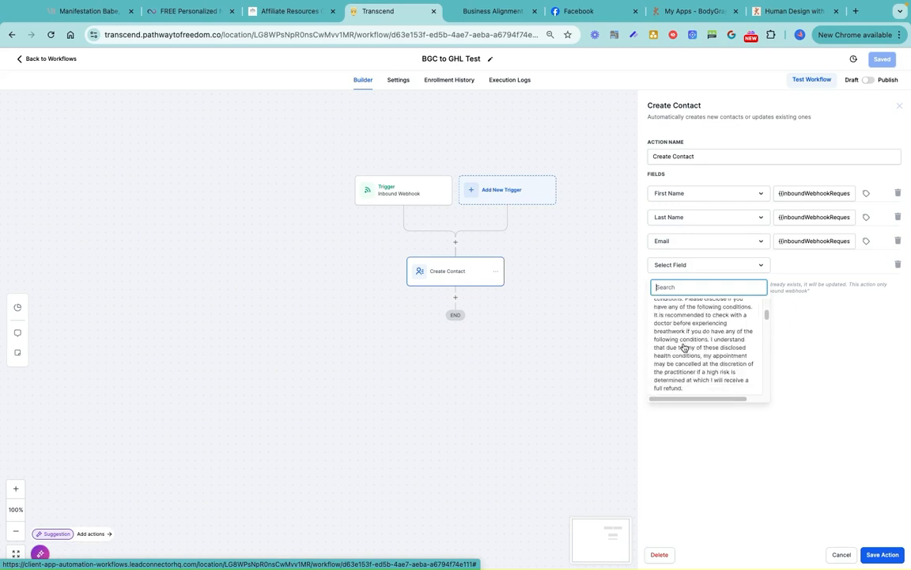
scroll(685, 347, "down", 3)
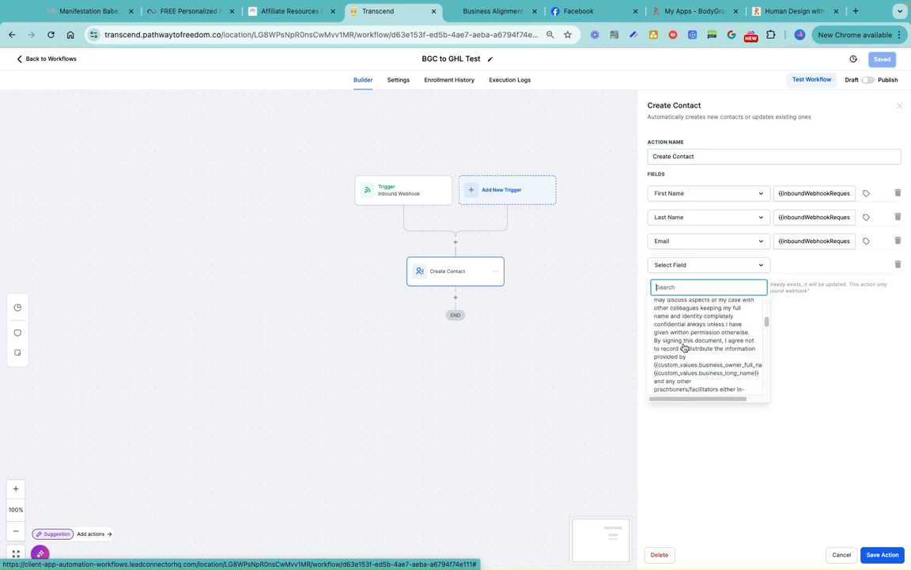
scroll(685, 347, "down", 8)
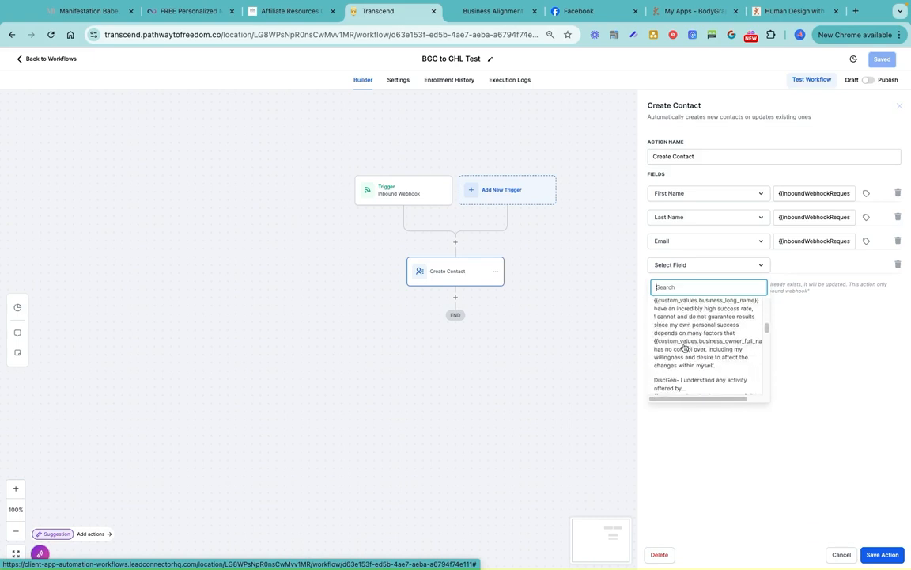
scroll(684, 347, "down", 5)
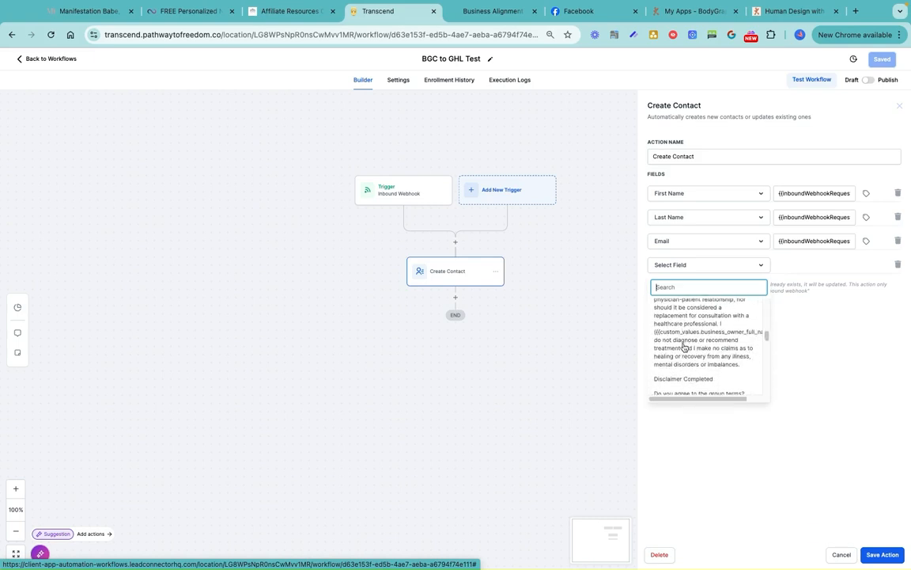
scroll(668, 360, "up", 2)
scroll(668, 364, "down", 1)
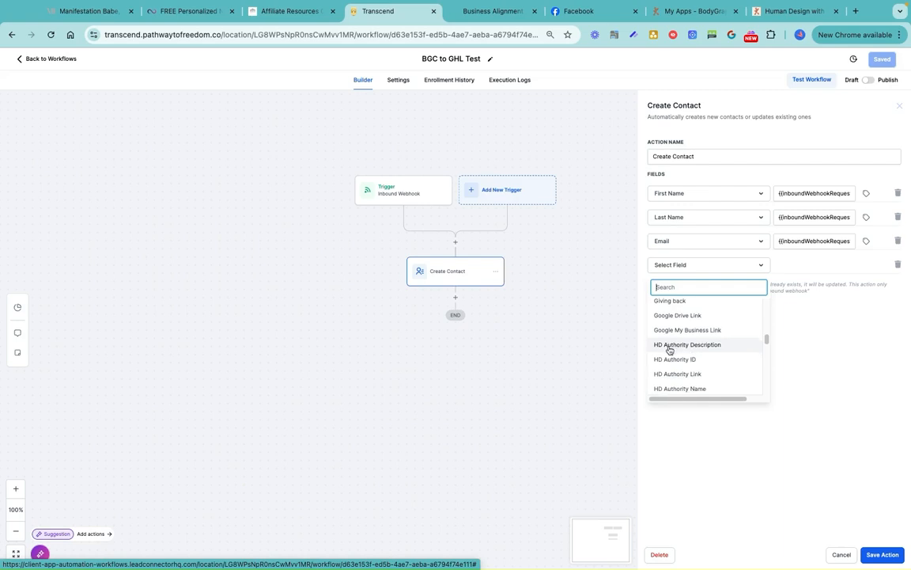
scroll(669, 349, "down", 3)
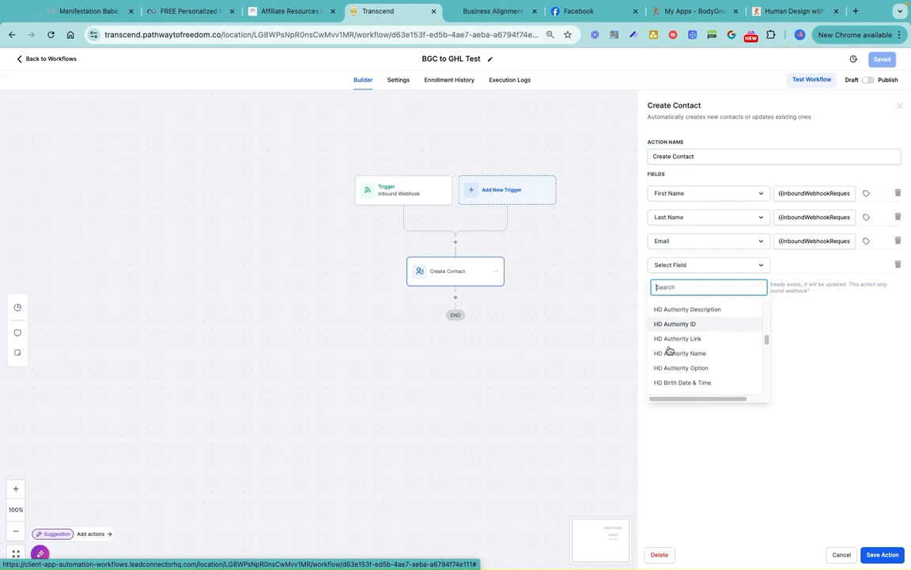
scroll(668, 349, "down", 3)
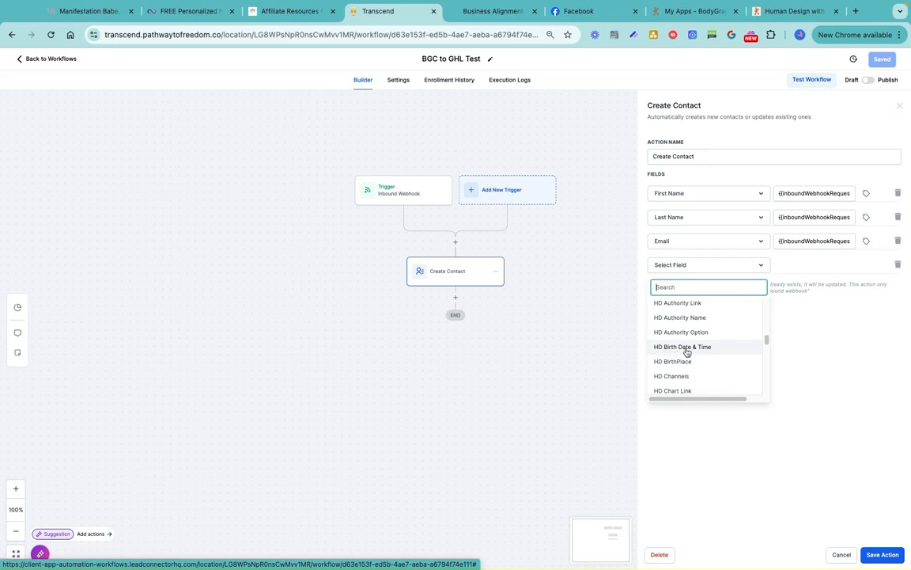
left_click(686, 351)
Step: Map HD Birth Date & Time to the BirthDateLocal value from the Inbound Webhook Trigger's Properties
left_click(803, 264)
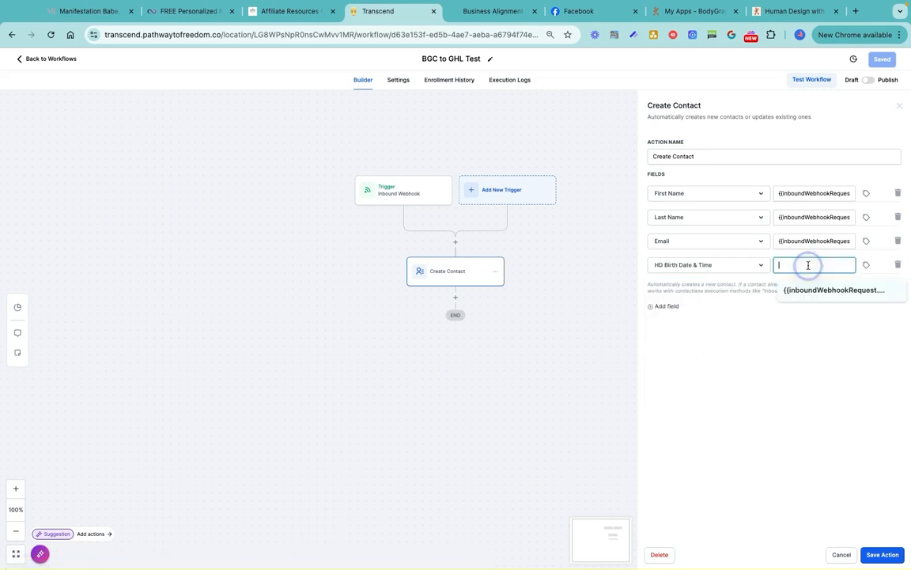
left_click(866, 265)
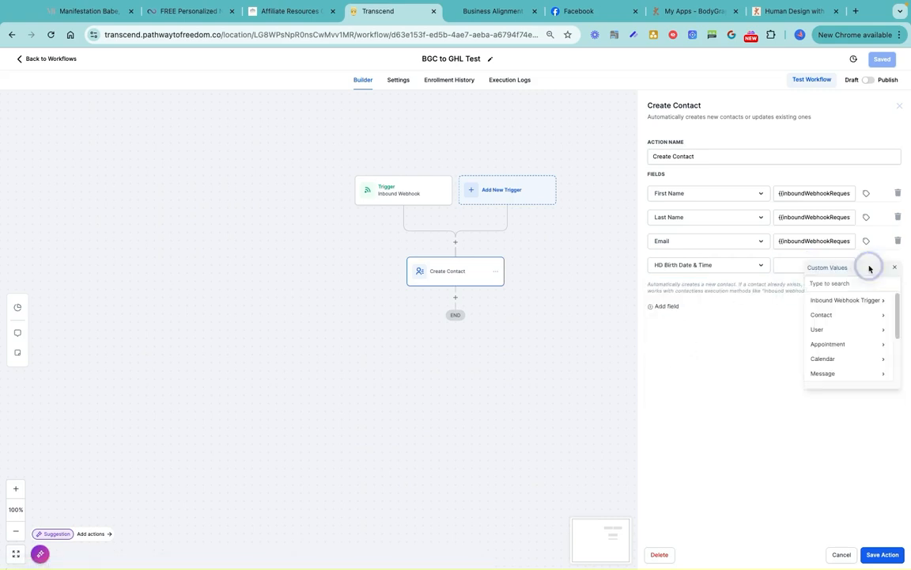
left_click(822, 303)
scroll(827, 307, "down", 3)
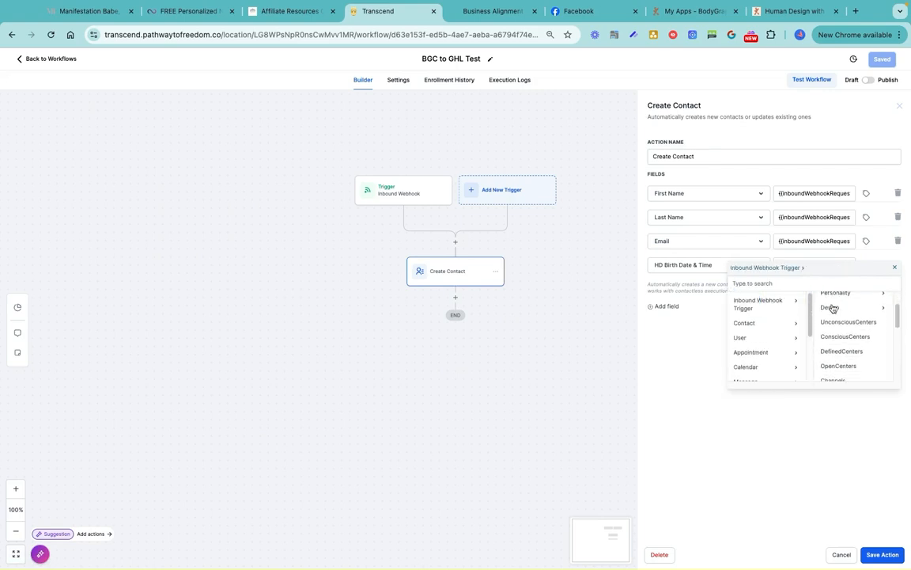
scroll(832, 309, "down", 5)
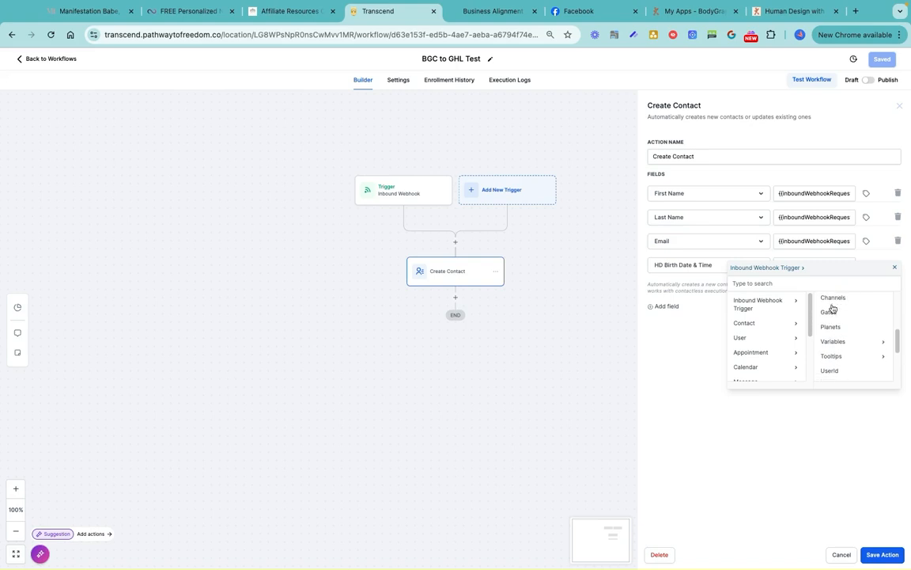
scroll(833, 308, "down", 3)
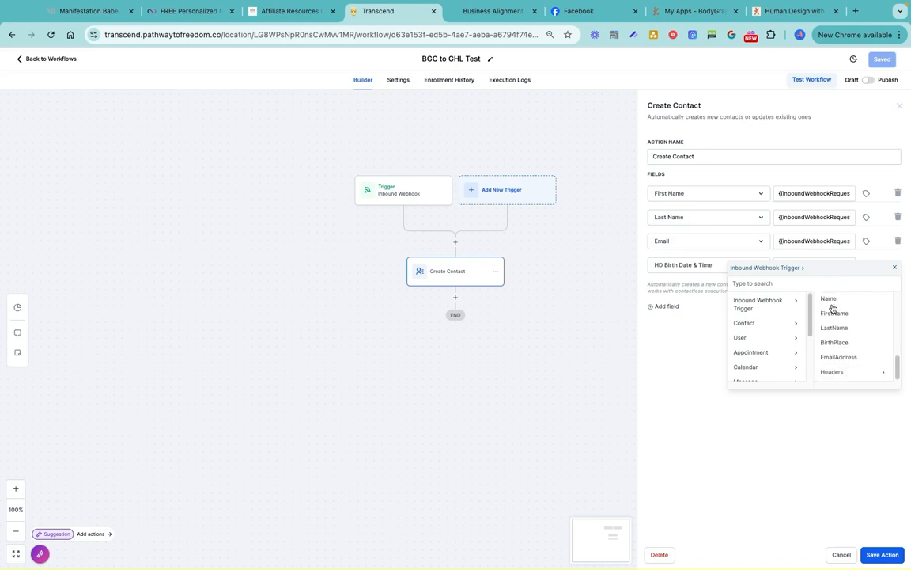
scroll(838, 341, "up", 3)
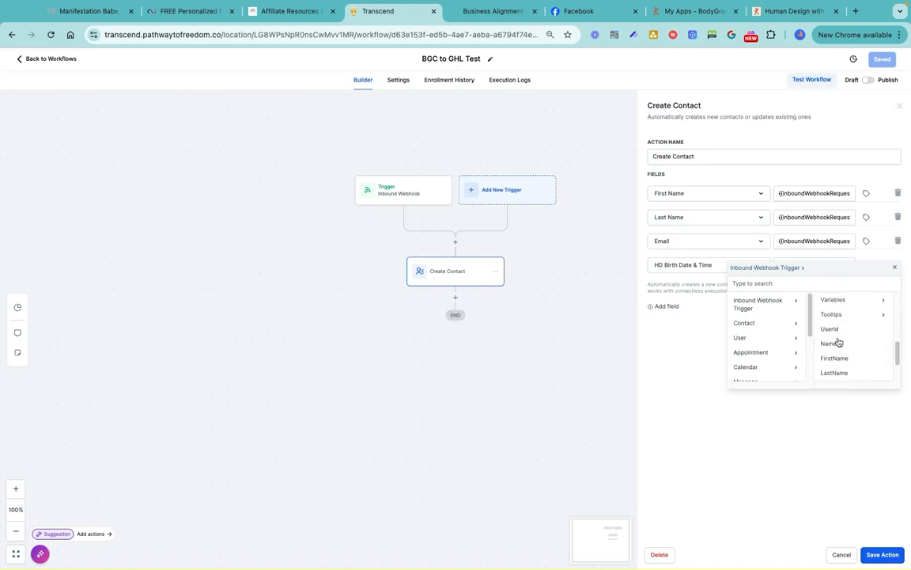
scroll(838, 342, "up", 5)
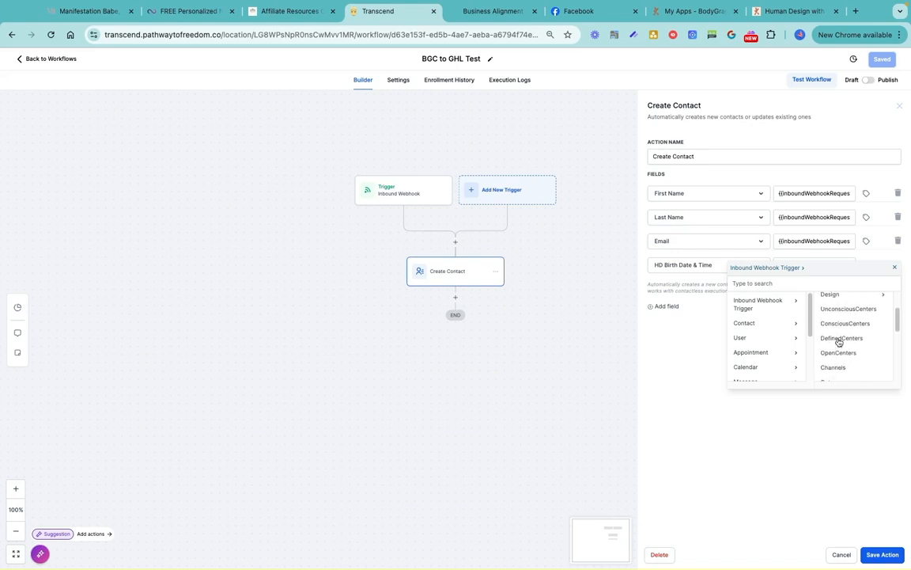
scroll(838, 342, "up", 1)
left_click(836, 301)
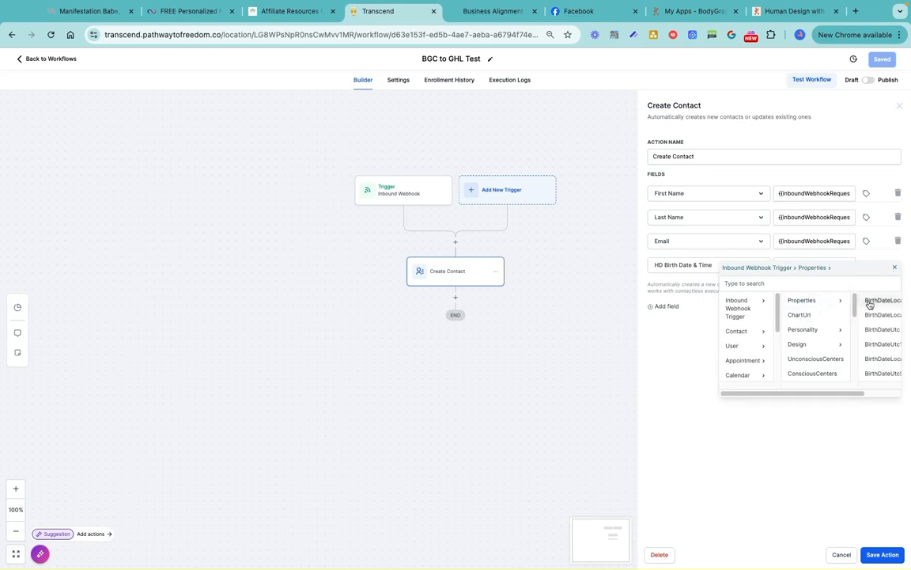
left_click_drag(835, 393, 890, 387)
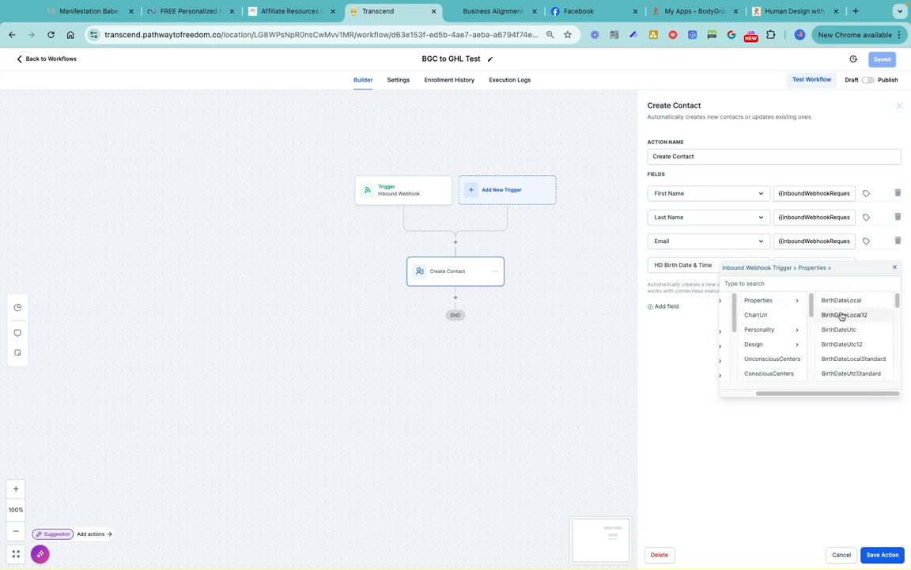
scroll(841, 316, "down", 1)
scroll(841, 315, "down", 2)
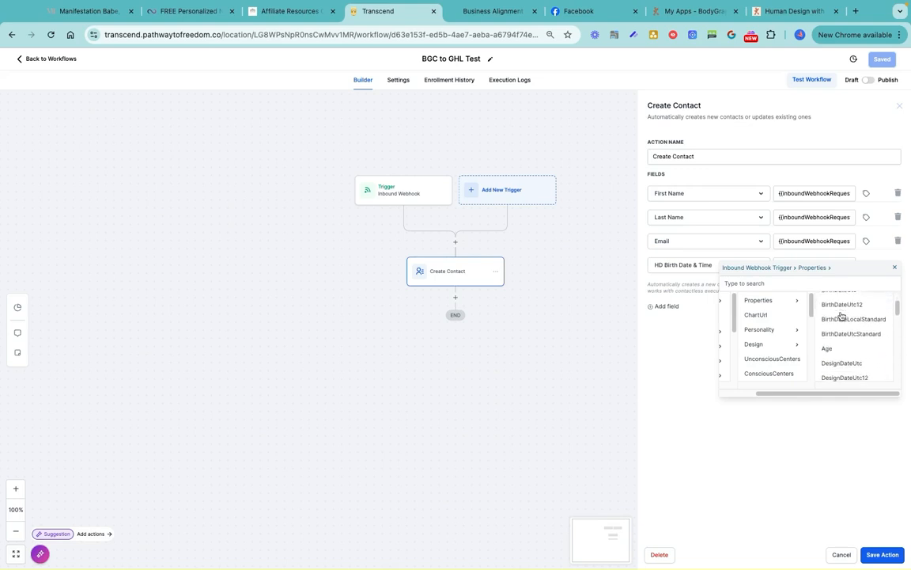
scroll(841, 315, "down", 1)
scroll(841, 316, "down", 1)
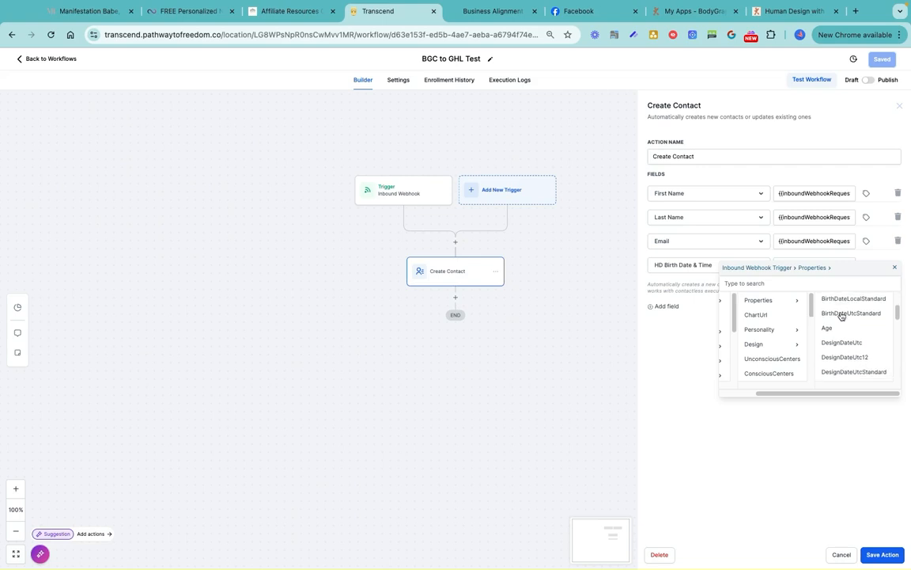
scroll(841, 316, "down", 2)
scroll(841, 316, "up", 4)
scroll(841, 315, "up", 2)
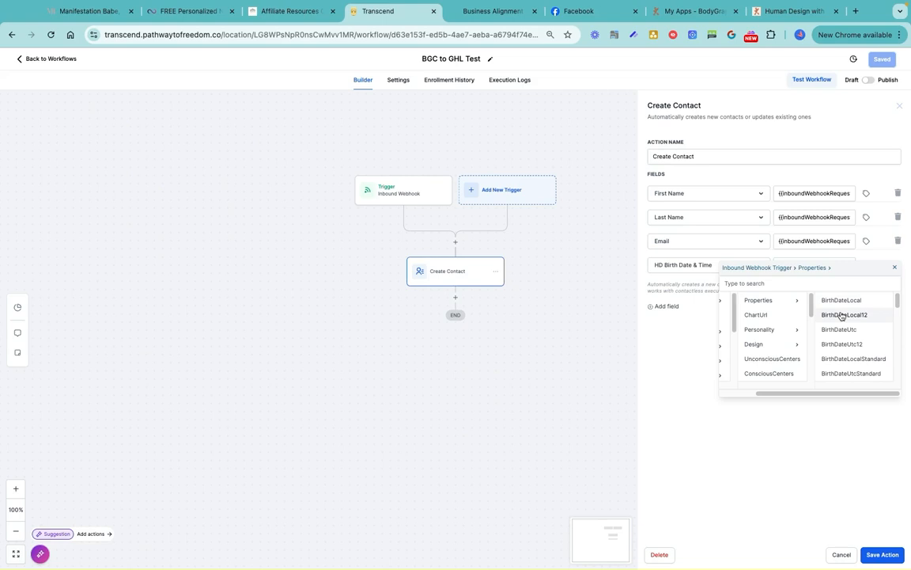
scroll(841, 315, "down", 5)
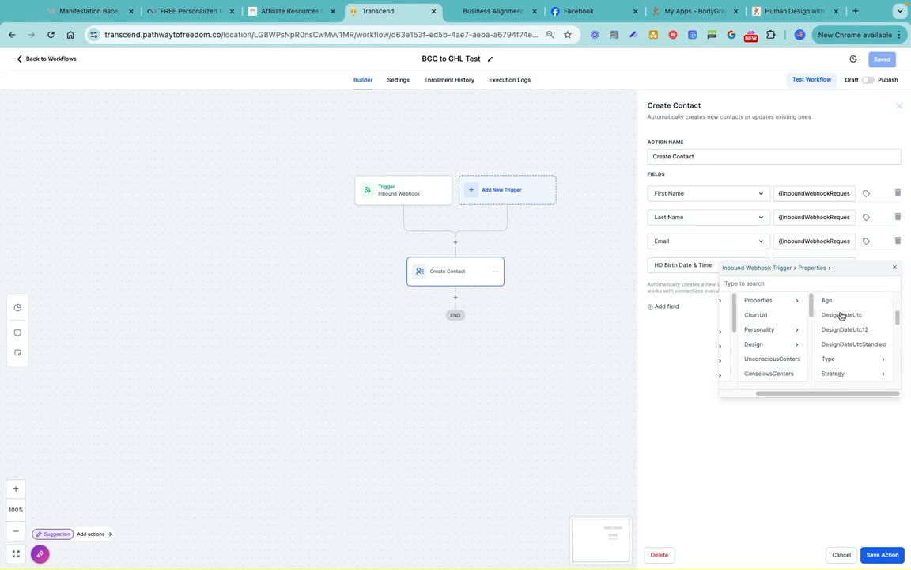
scroll(841, 316, "up", 5)
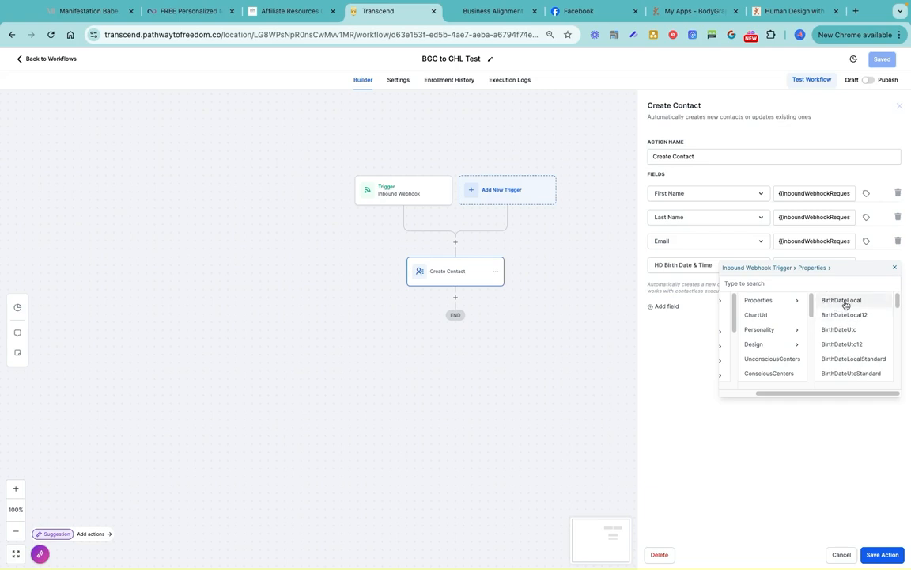
left_click(848, 301)
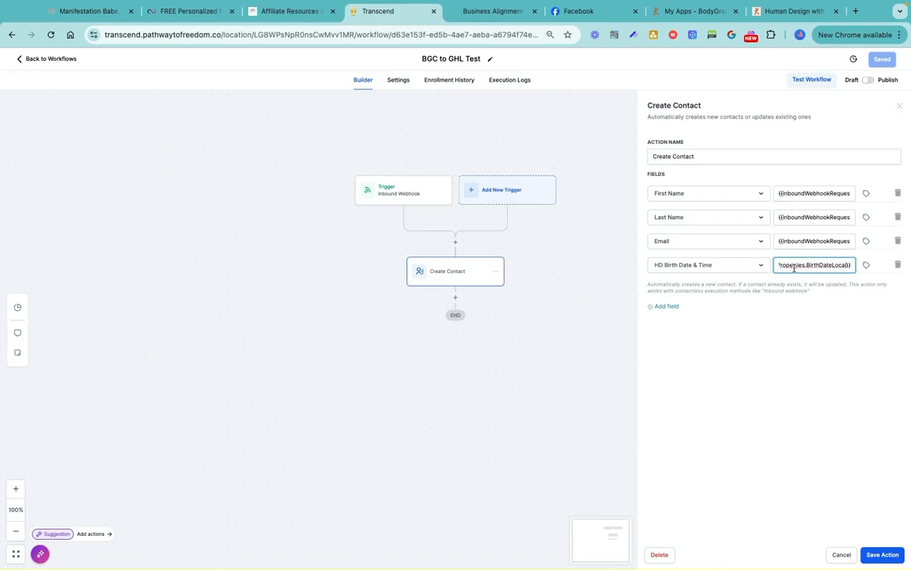
Step: Add another field row, search the fields for "hd", and choose the custom field HD BirthPlace
left_click(667, 307)
left_click(697, 290)
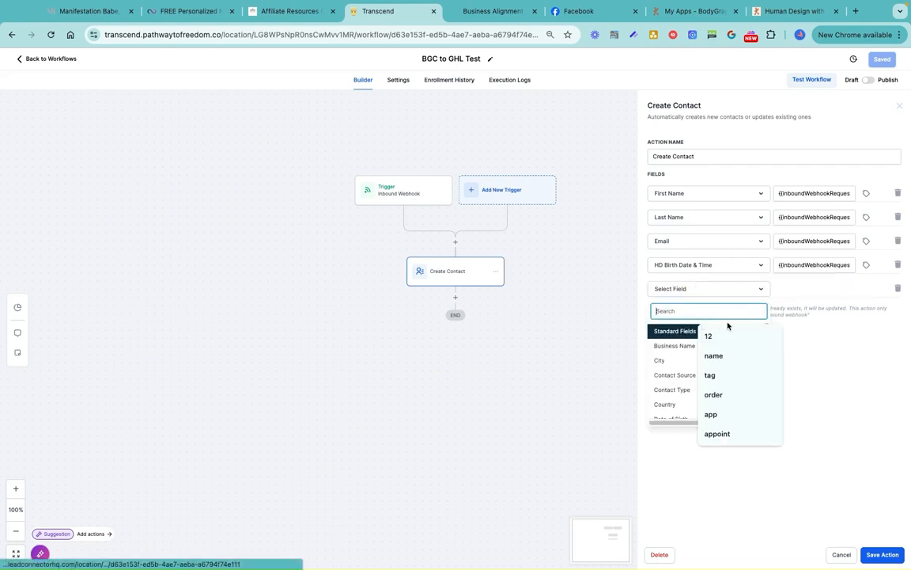
scroll(742, 360, "down", 5)
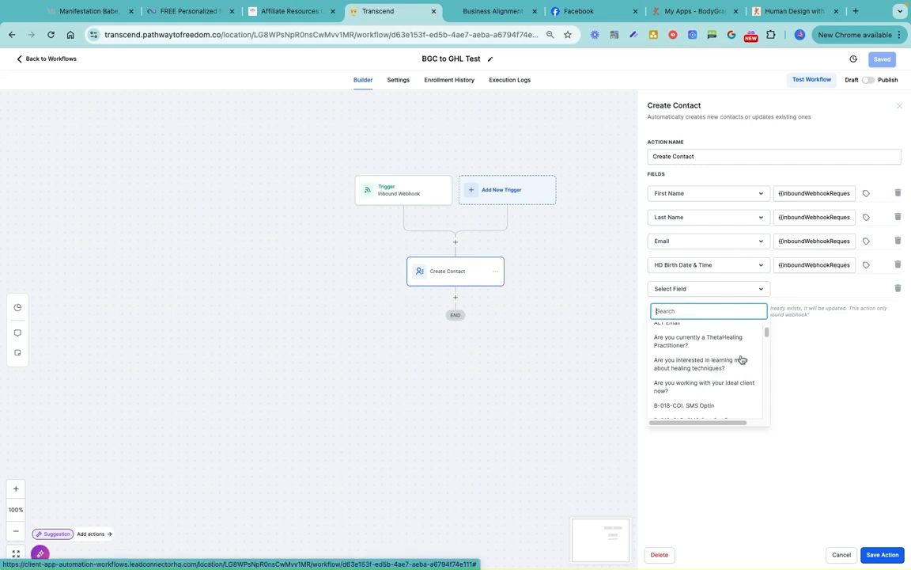
type("hd")
scroll(724, 371, "up", 5)
scroll(724, 371, "up", 3)
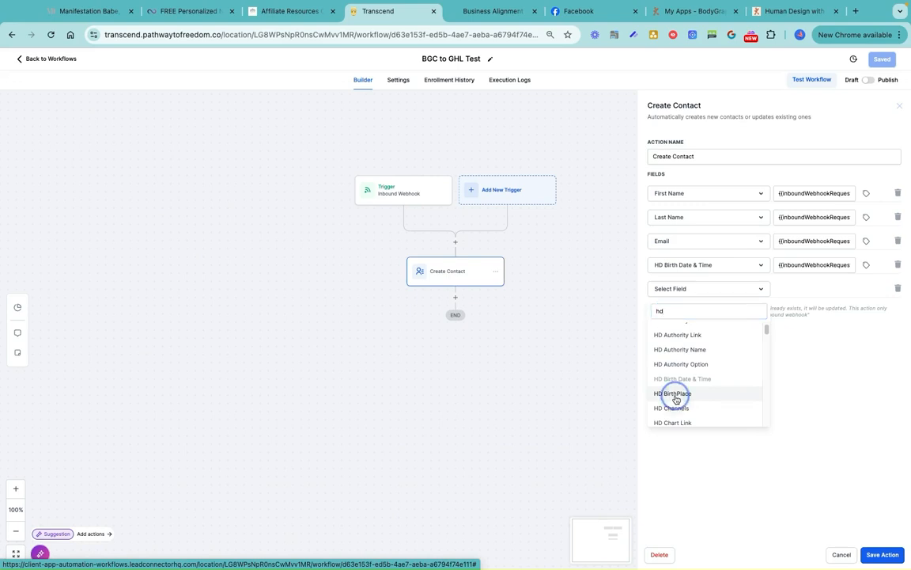
left_click(677, 398)
Step: Map HD BirthPlace to the BirthPlace value from the Inbound Webhook Trigger
left_click(866, 290)
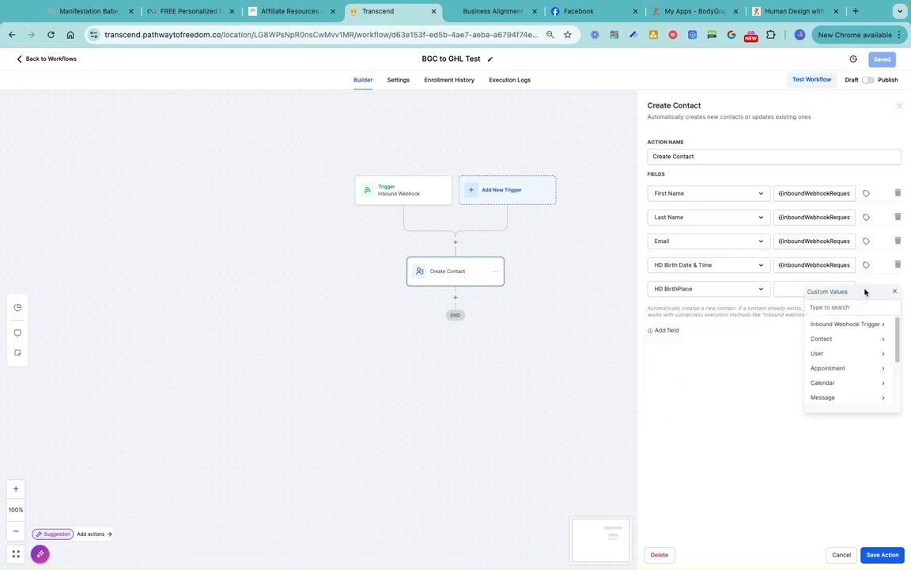
left_click(844, 324)
left_click(832, 329)
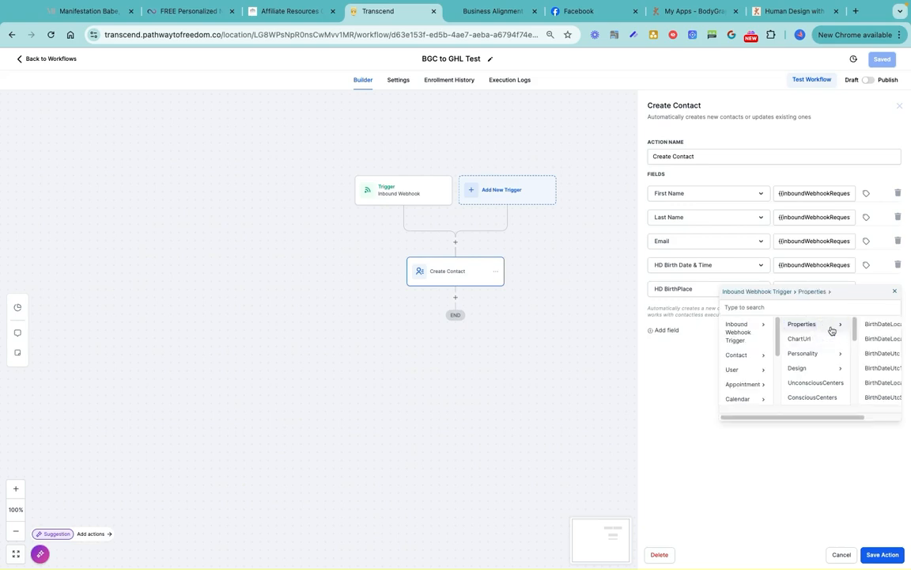
scroll(824, 364, "down", 3)
scroll(824, 364, "up", 5)
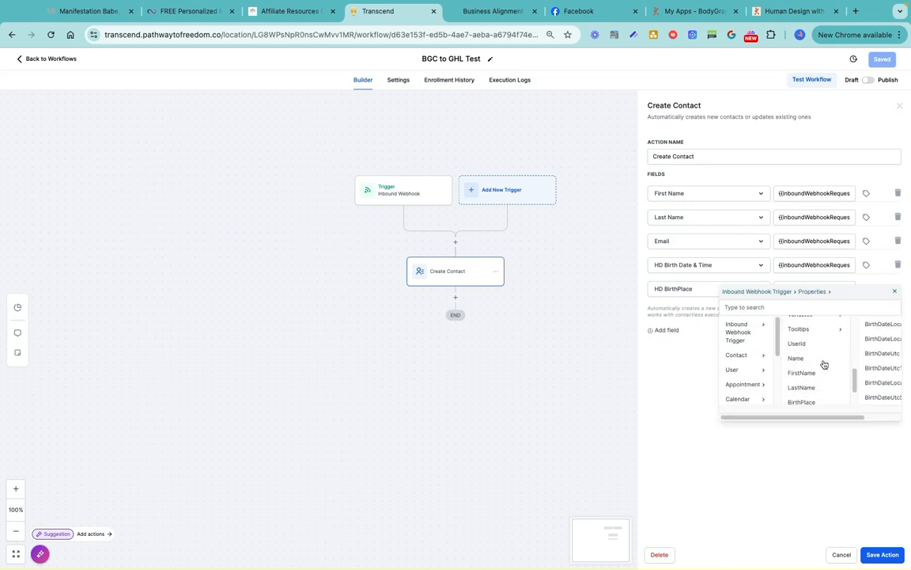
left_click(807, 373)
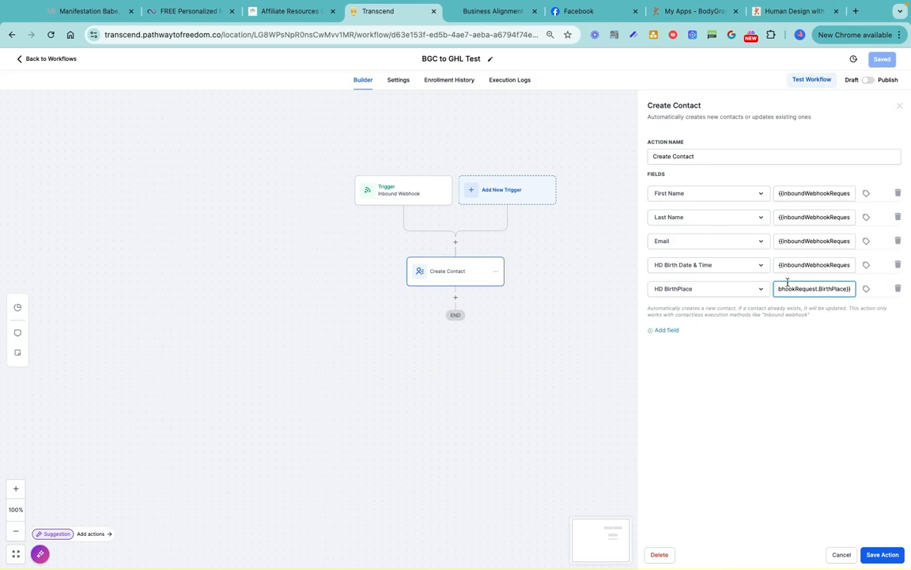
Step: Add a sixth field row to the Create Contact action and search its available fields for "hd"
left_click(668, 330)
left_click(686, 313)
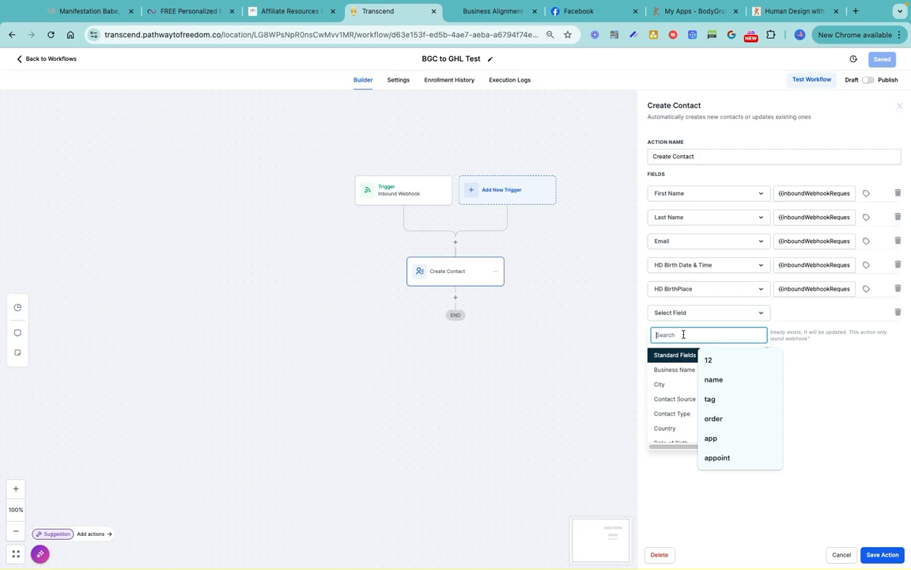
type("hd")
Step: Look through the available HD custom fields, including the centers, definition, incarnation cross, planet design and personality, type and variables fields
scroll(720, 405, "down", 3)
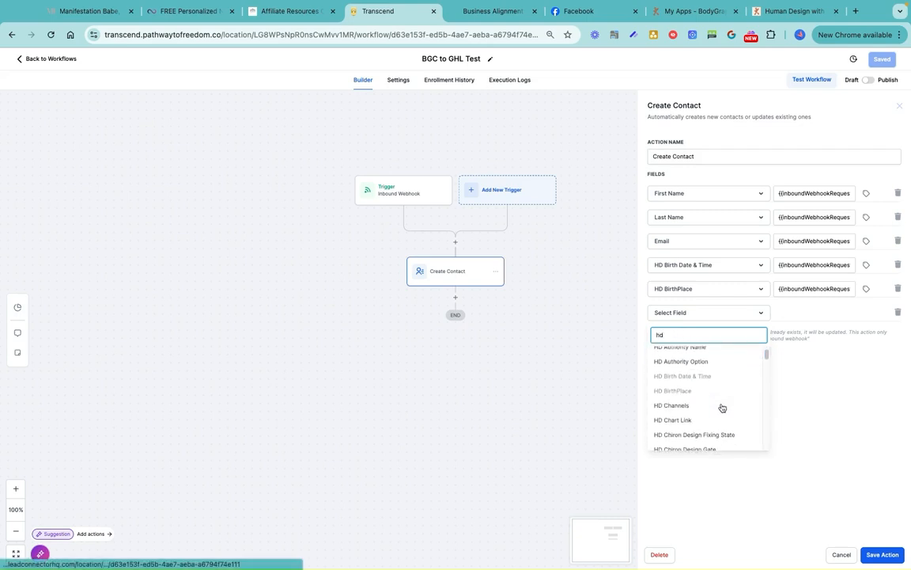
scroll(683, 414, "down", 6)
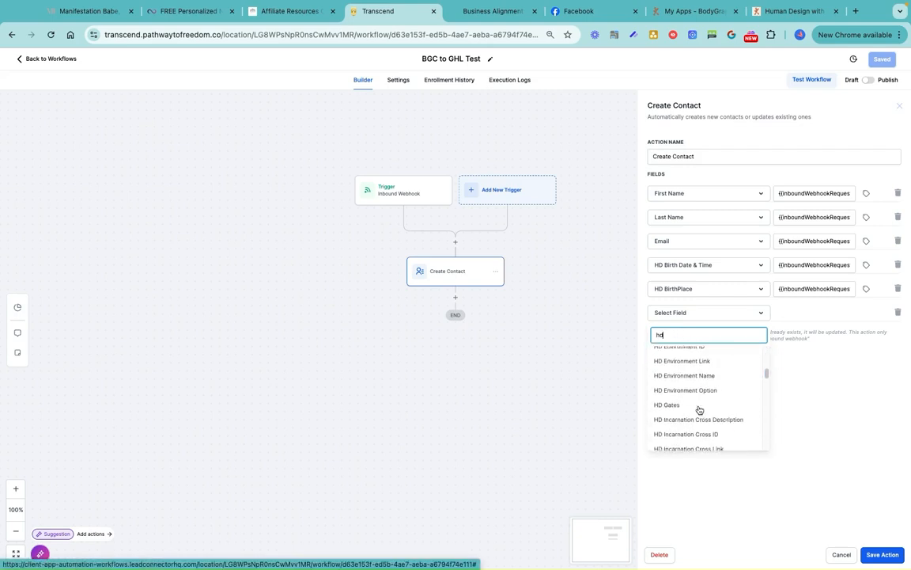
scroll(704, 374, "up", 5)
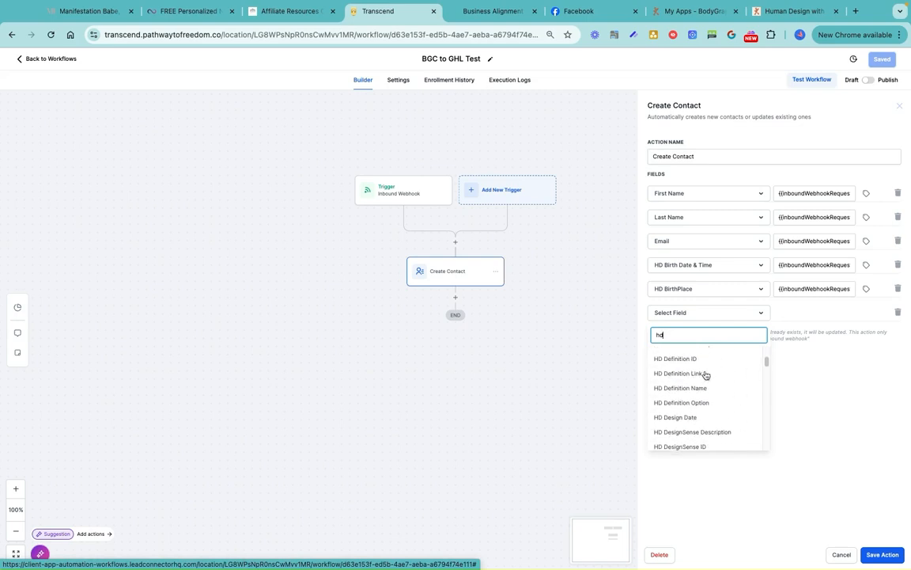
scroll(689, 369, "up", 2)
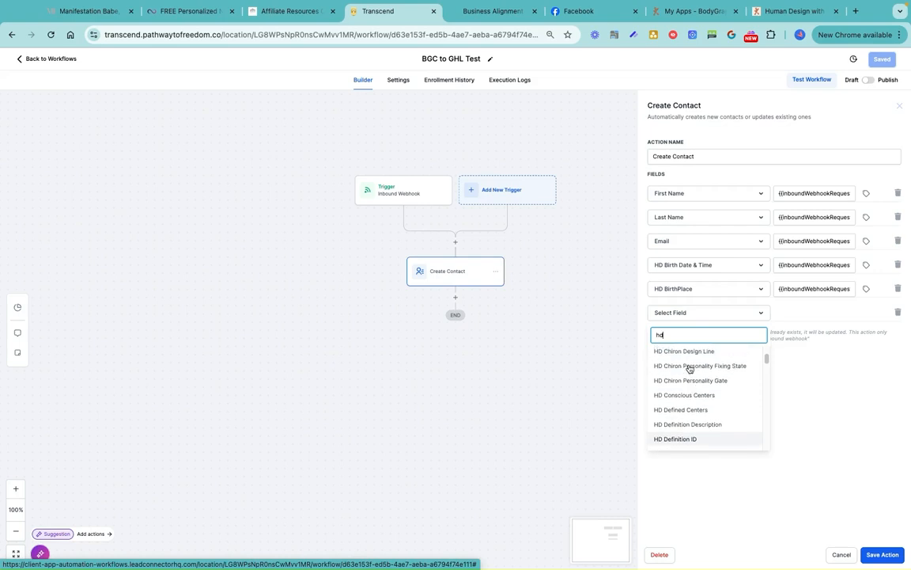
scroll(689, 368, "down", 3)
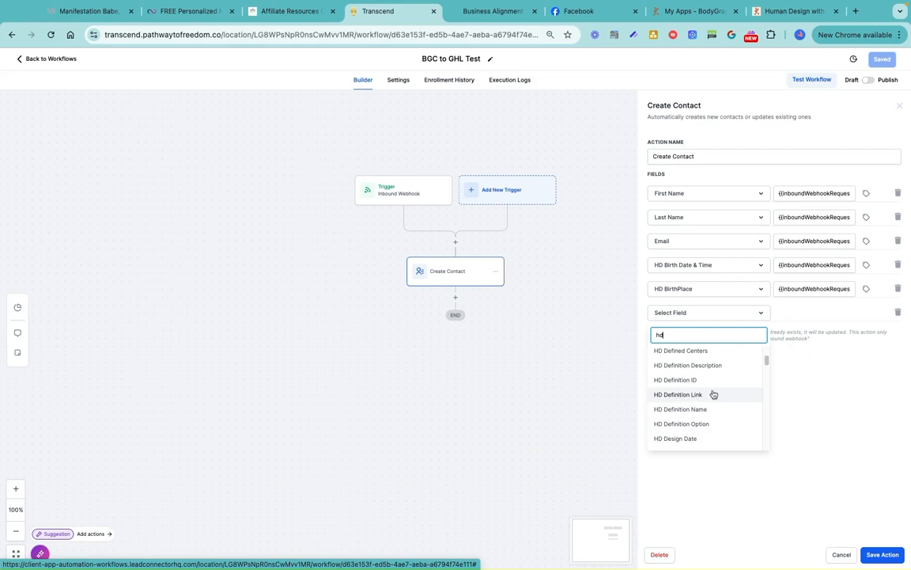
scroll(665, 386, "up", 1)
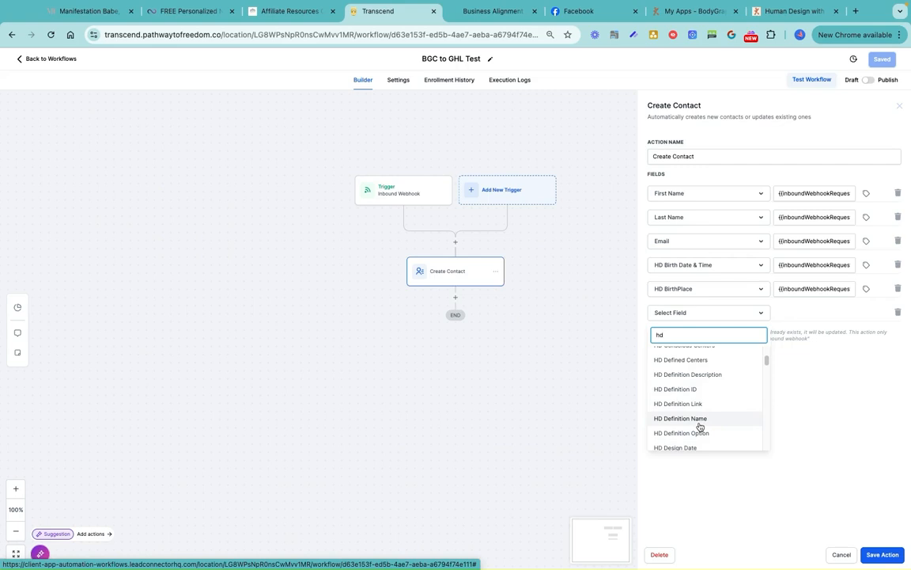
scroll(699, 428, "down", 1)
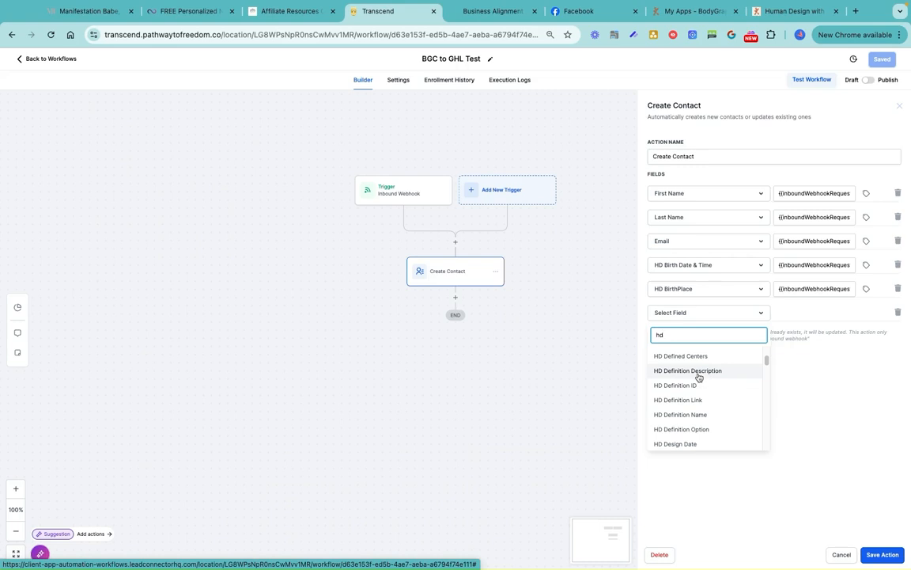
scroll(688, 372, "down", 3)
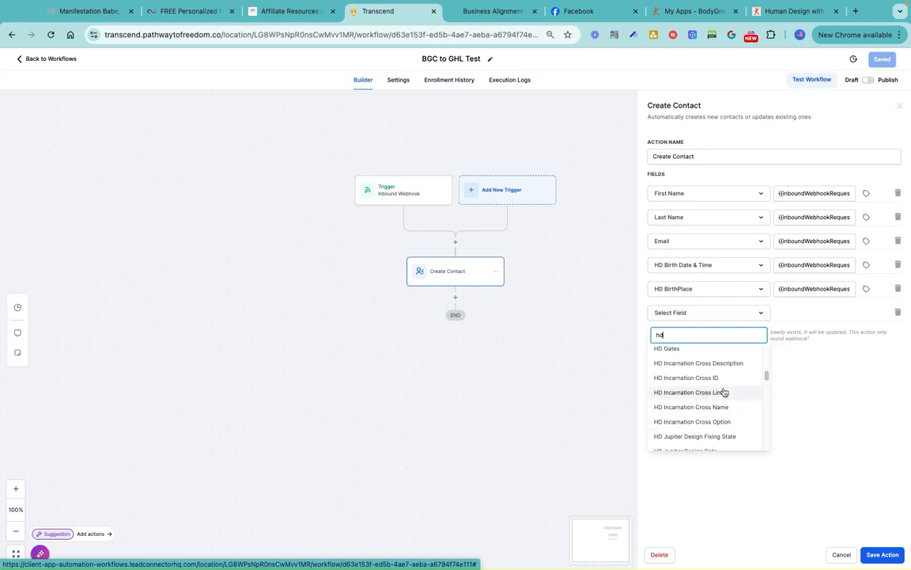
scroll(721, 394, "down", 2)
scroll(720, 400, "down", 1)
scroll(717, 400, "up", 8)
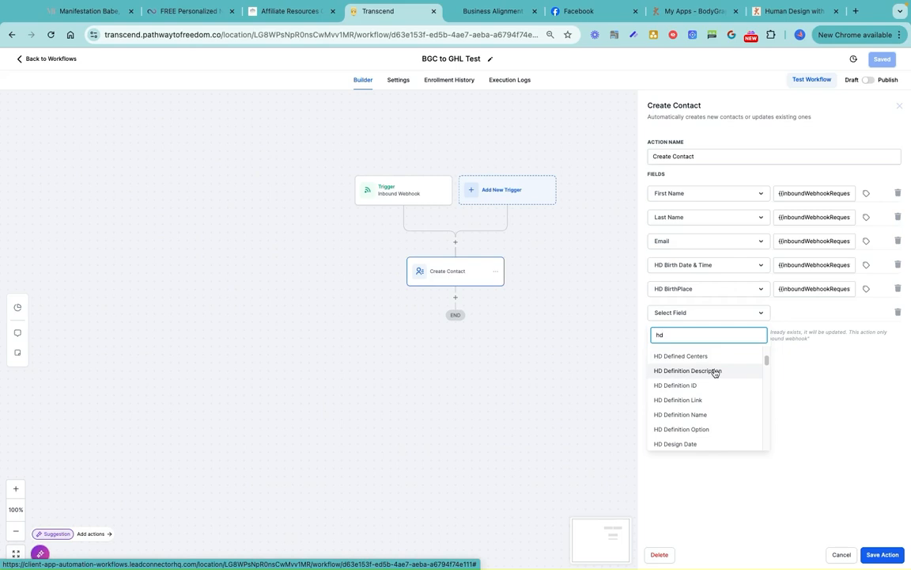
scroll(714, 372, "down", 8)
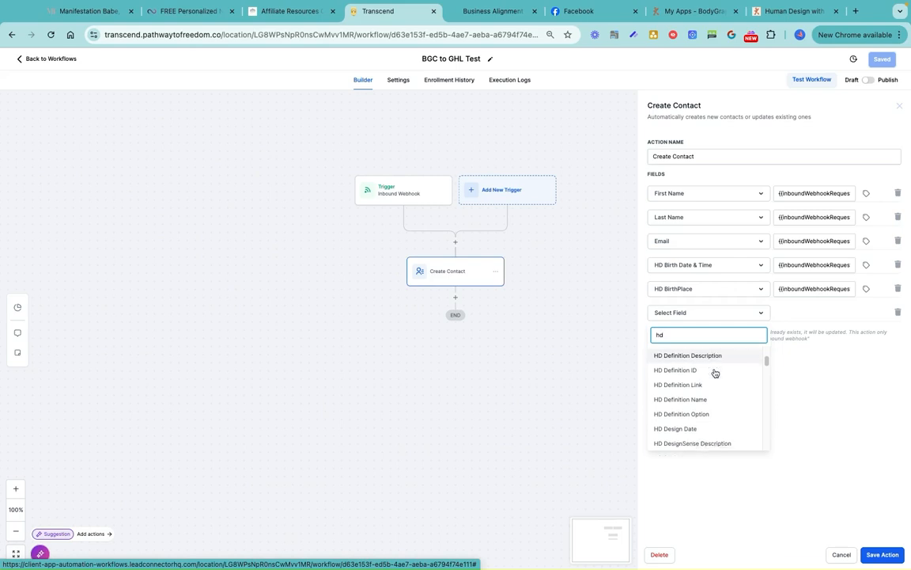
left_click_drag(767, 378, 767, 378)
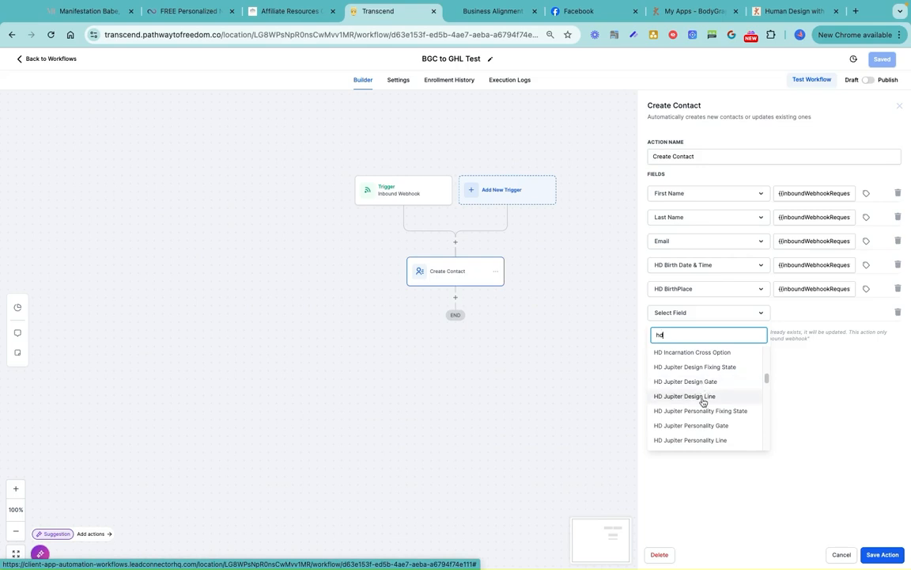
scroll(710, 410, "down", 2)
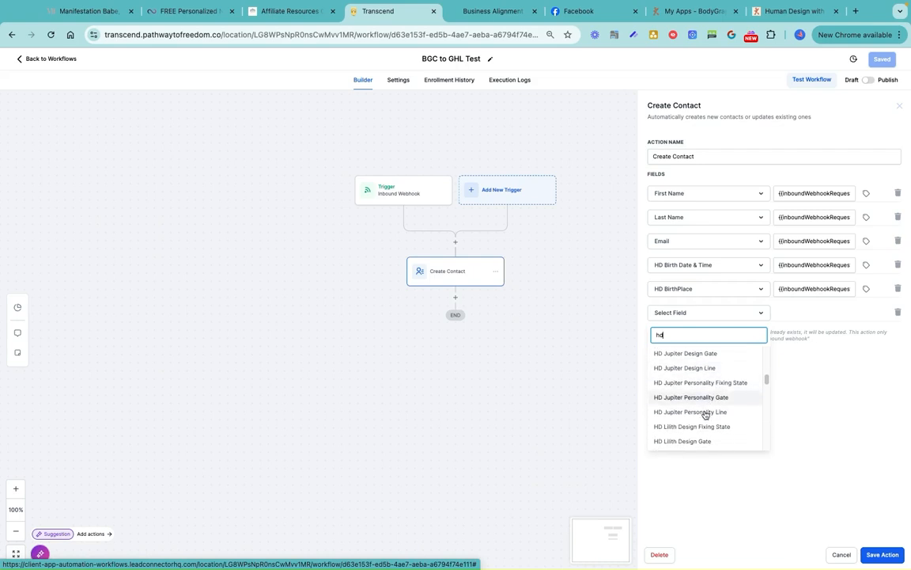
scroll(706, 415, "down", 3)
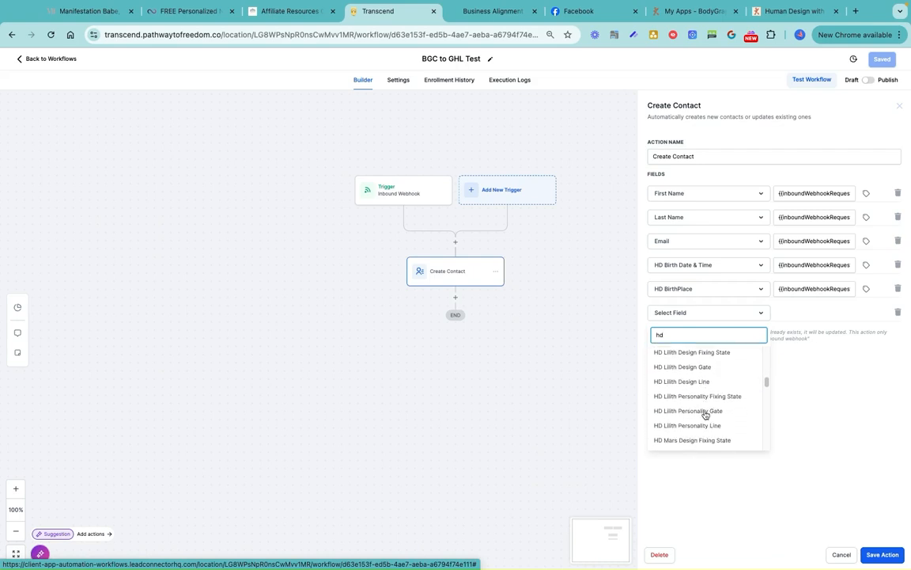
scroll(706, 414, "down", 5)
scroll(706, 413, "down", 8)
scroll(706, 413, "down", 10)
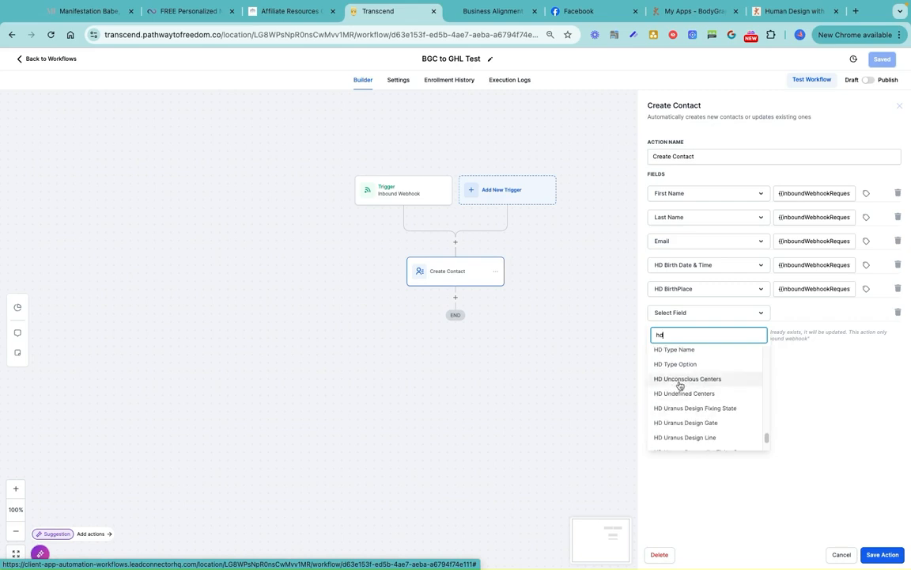
scroll(701, 398, "down", 5)
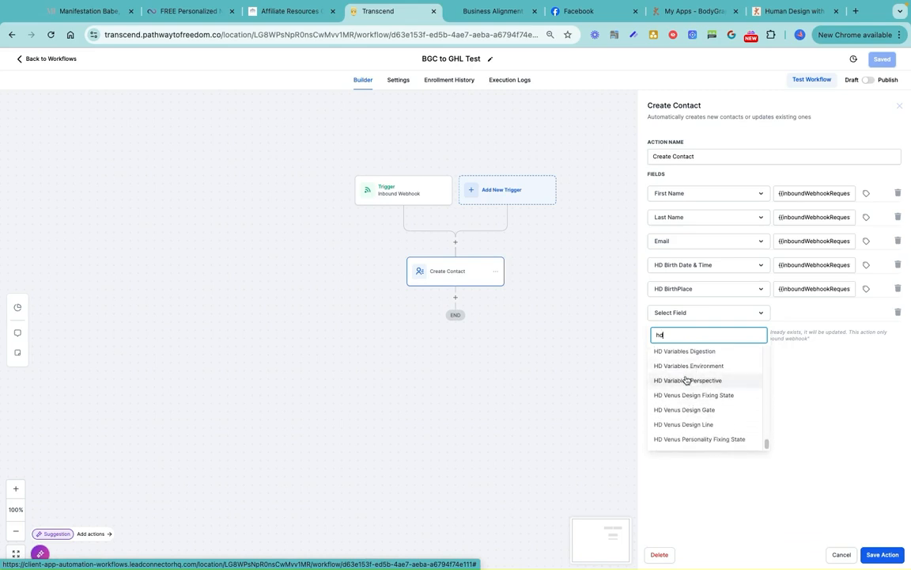
scroll(684, 415, "down", 1)
scroll(683, 416, "up", 10)
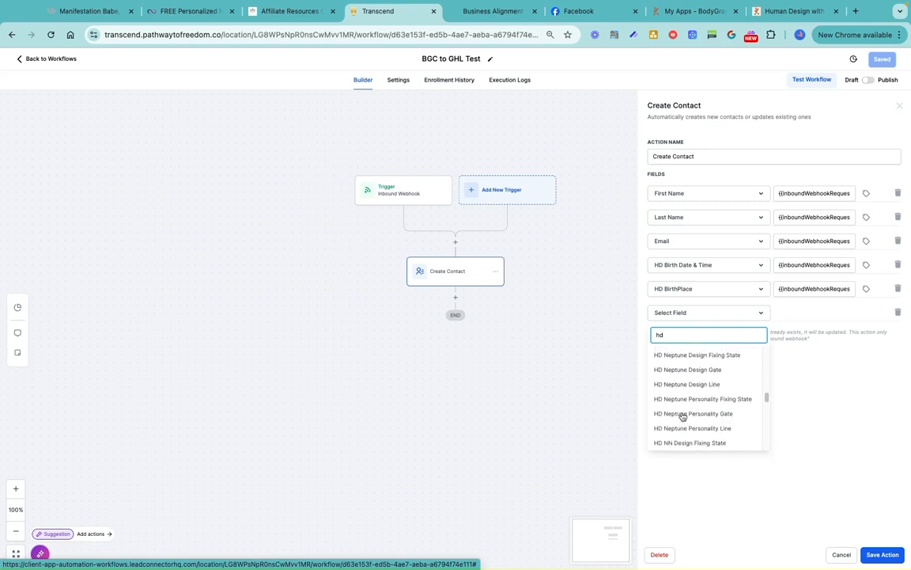
scroll(682, 416, "up", 3)
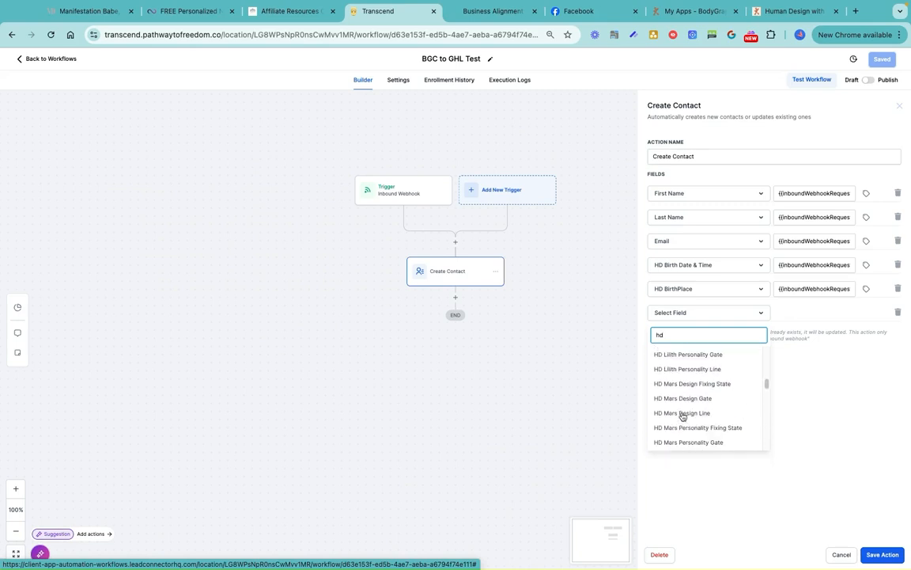
Step: Fill the sixth row with HD Defined Centers and its webhook value, and add a row for HD Chiron Design Gate using the search "hd"
left_click(682, 416)
type("hd")
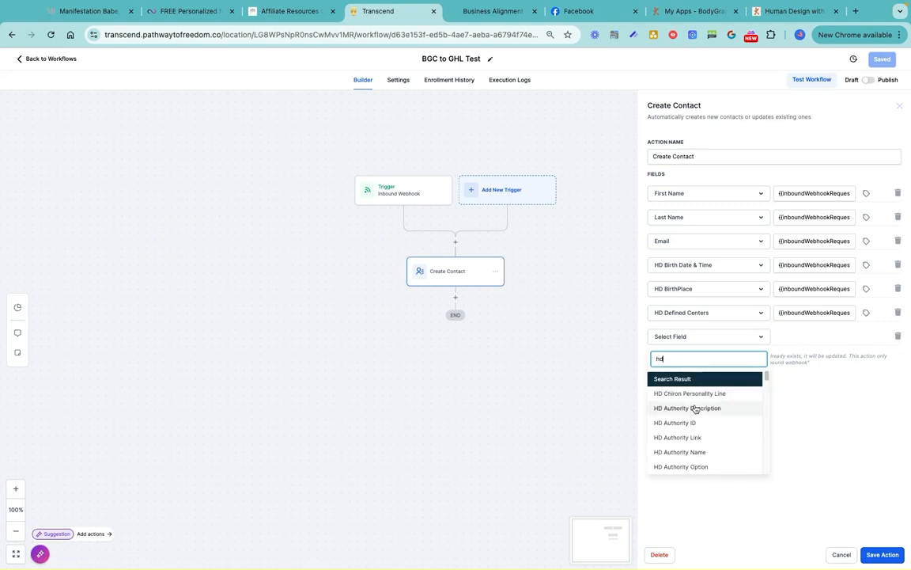
scroll(695, 403, "down", 3)
scroll(696, 410, "down", 5)
scroll(695, 411, "up", 4)
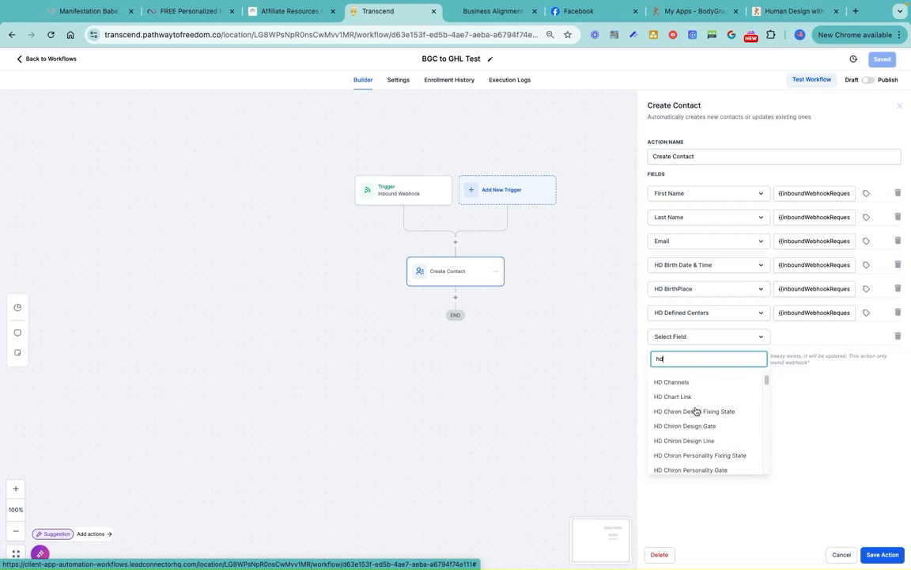
scroll(695, 410, "up", 1)
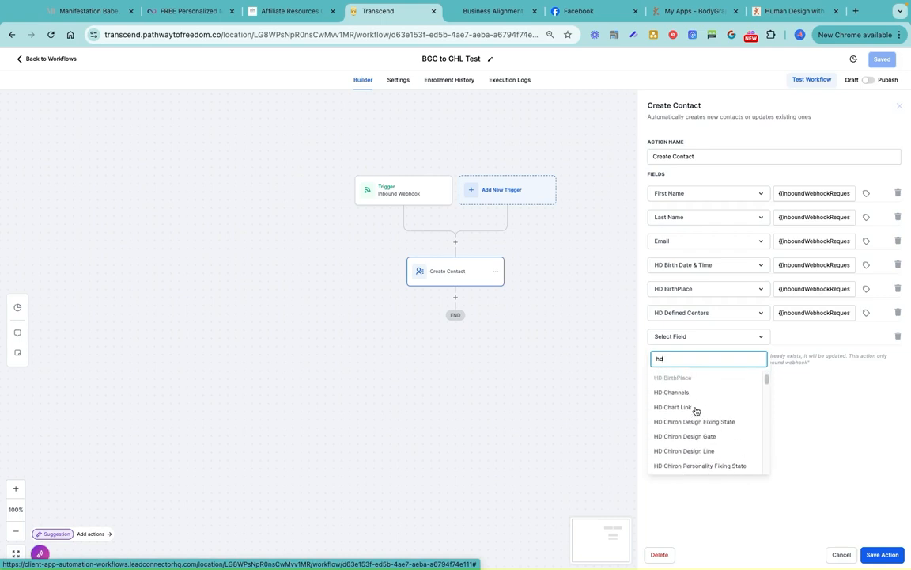
scroll(741, 421, "down", 1)
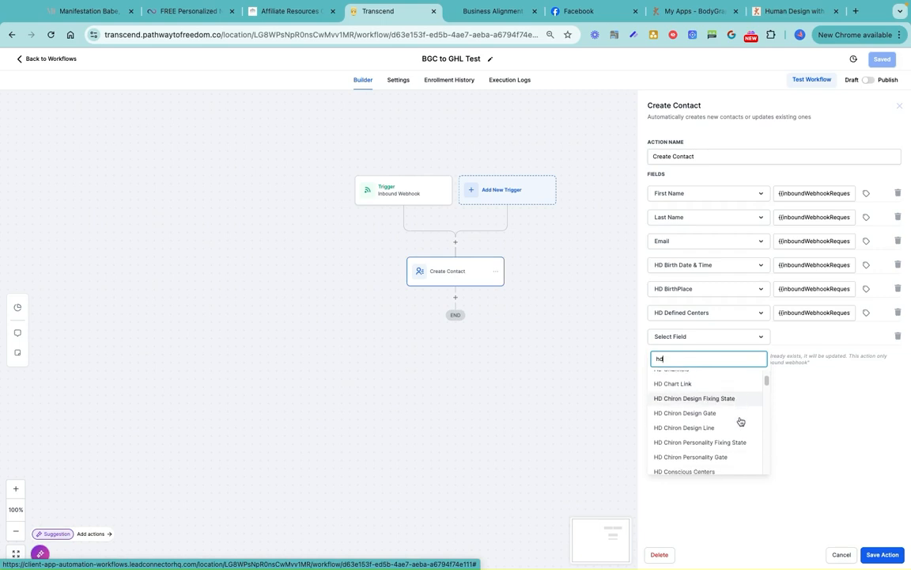
scroll(740, 421, "down", 1)
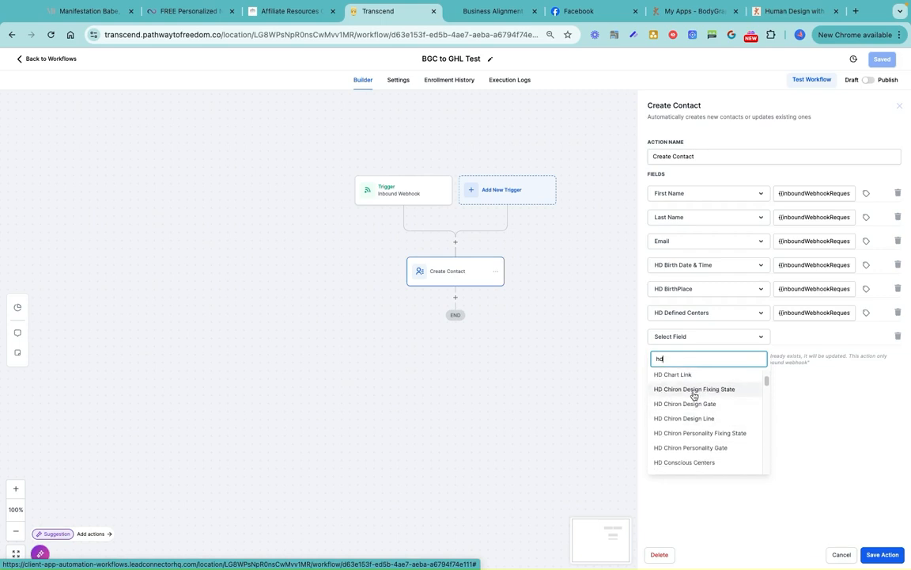
left_click(700, 405)
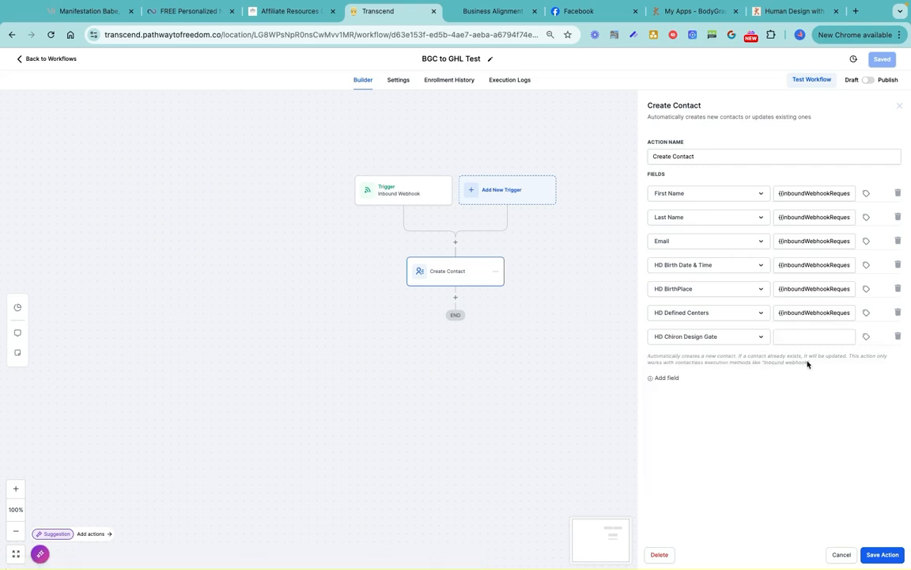
Step: Map HD Chiron Design Gate to the Gate value under Design, Chiron from the Inbound Webhook Trigger
left_click(864, 338)
left_click(840, 370)
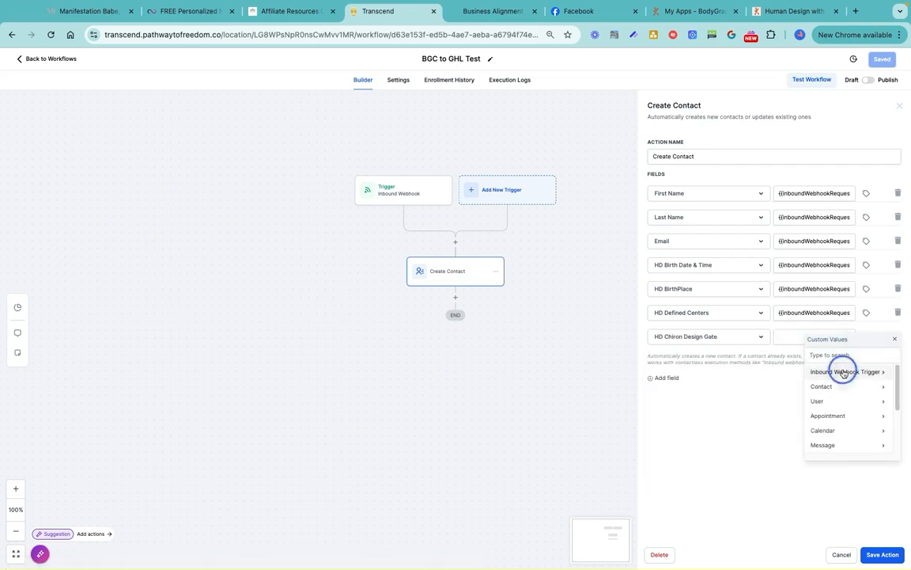
scroll(834, 379, "down", 1)
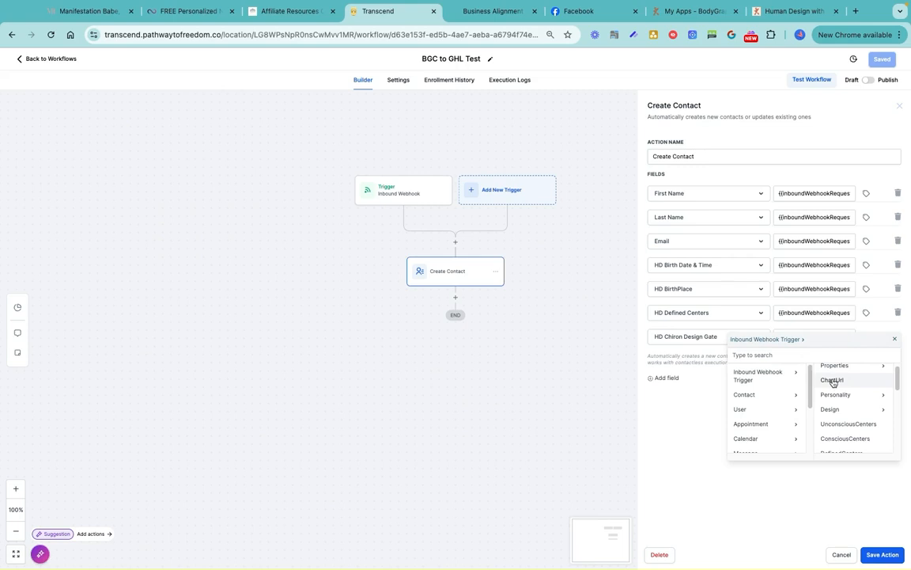
left_click(829, 410)
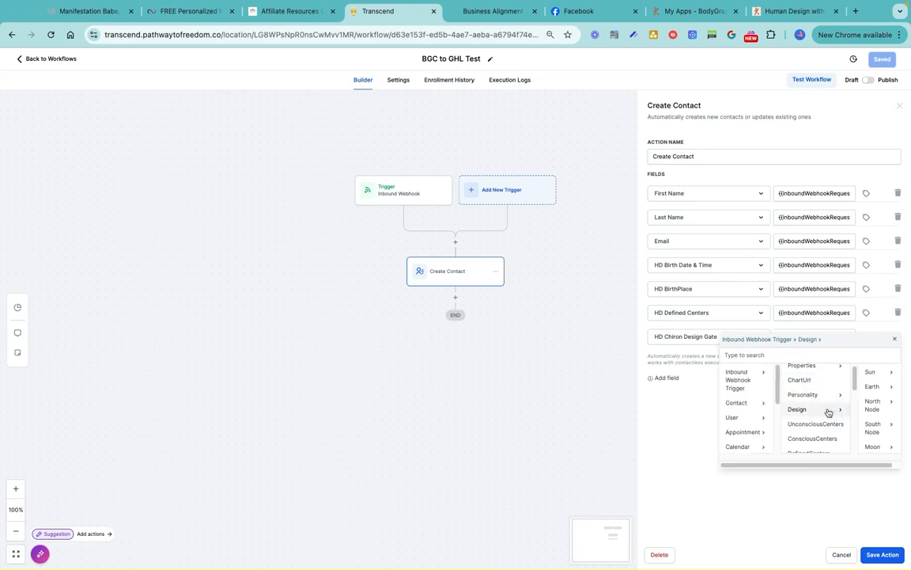
scroll(875, 419, "down", 1)
scroll(875, 419, "down", 5)
left_click(864, 428)
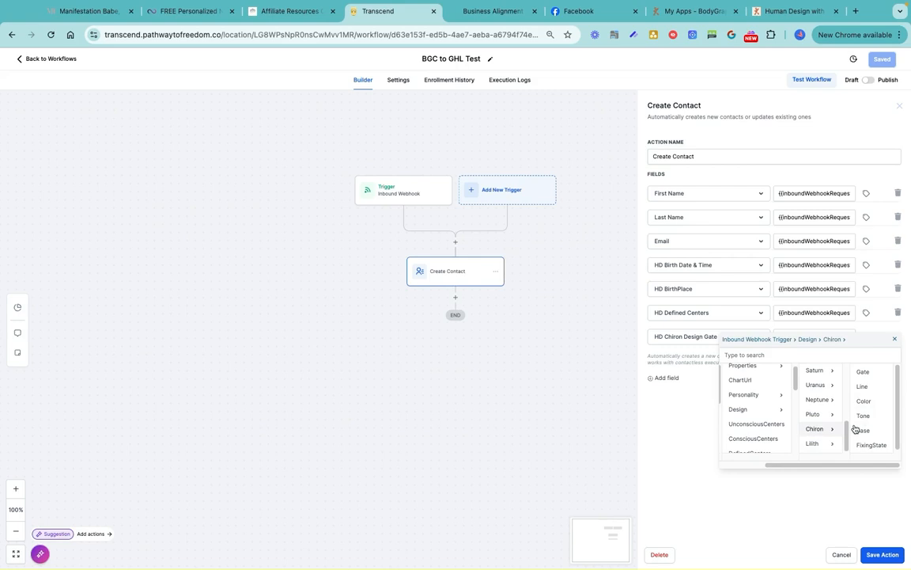
left_click(863, 372)
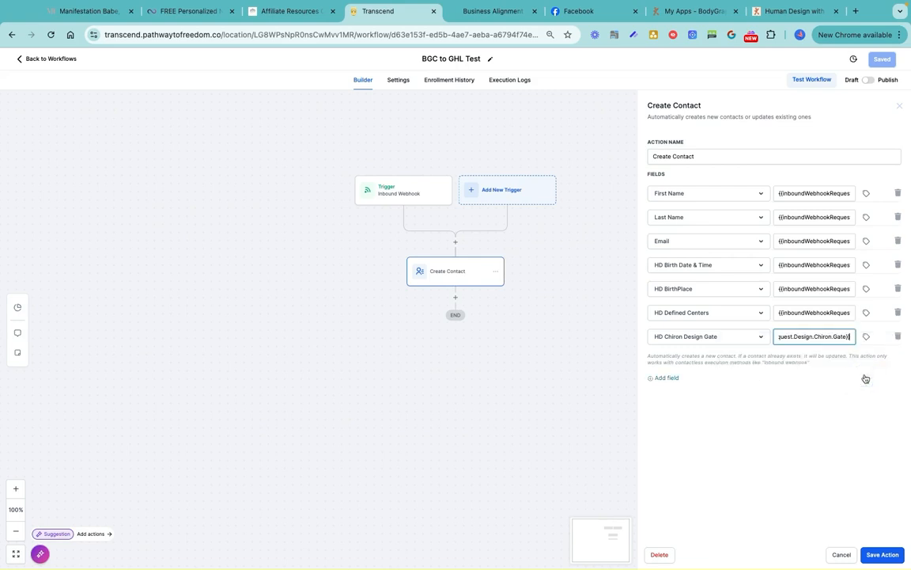
Step: Look through the Inbound Webhook Trigger values for the HD Chiron Design Gate row, including the Personality and Properties groups
left_click(867, 337)
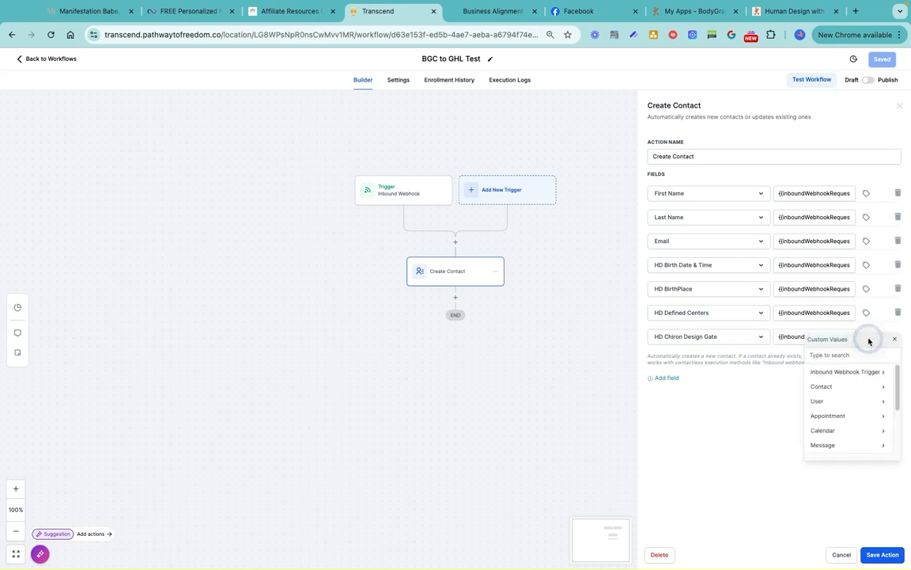
left_click(871, 373)
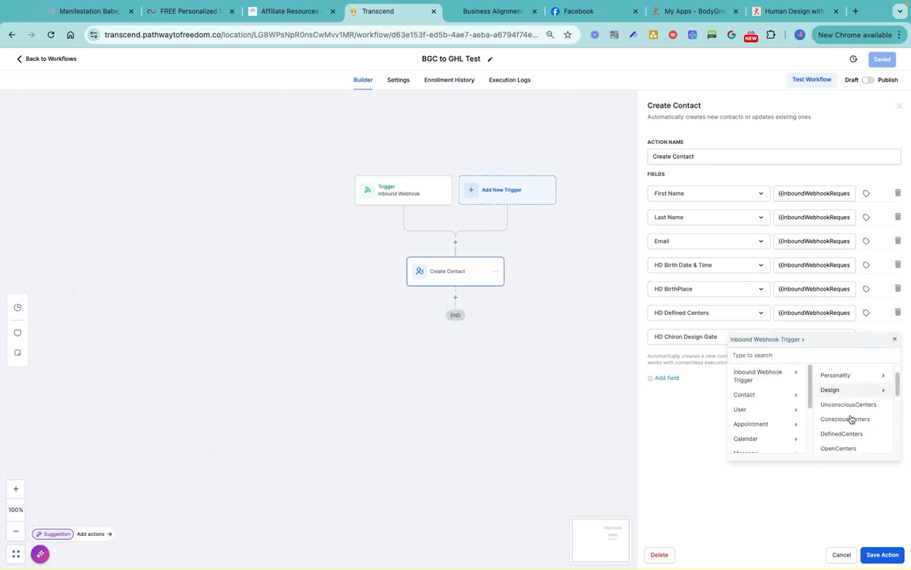
left_click(845, 395)
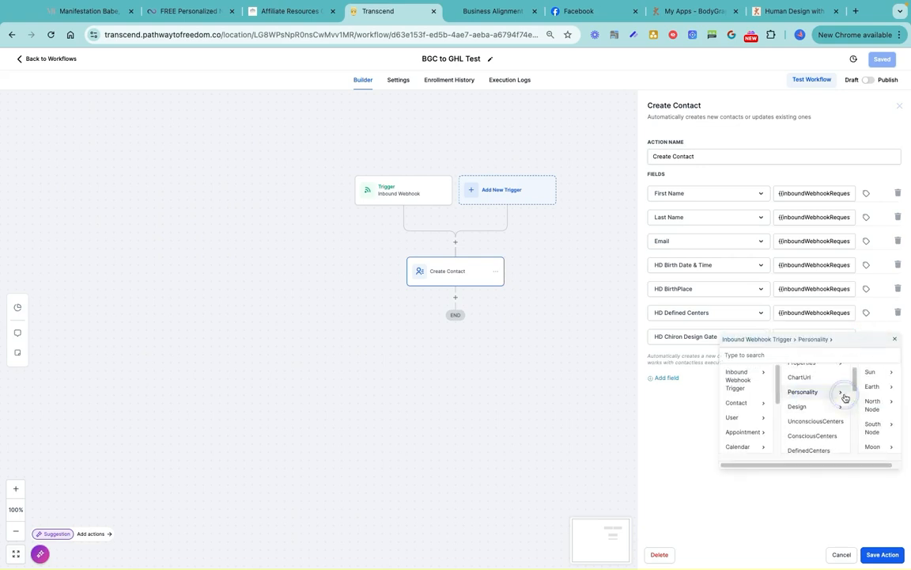
left_click(823, 372)
scroll(870, 416, "down", 6)
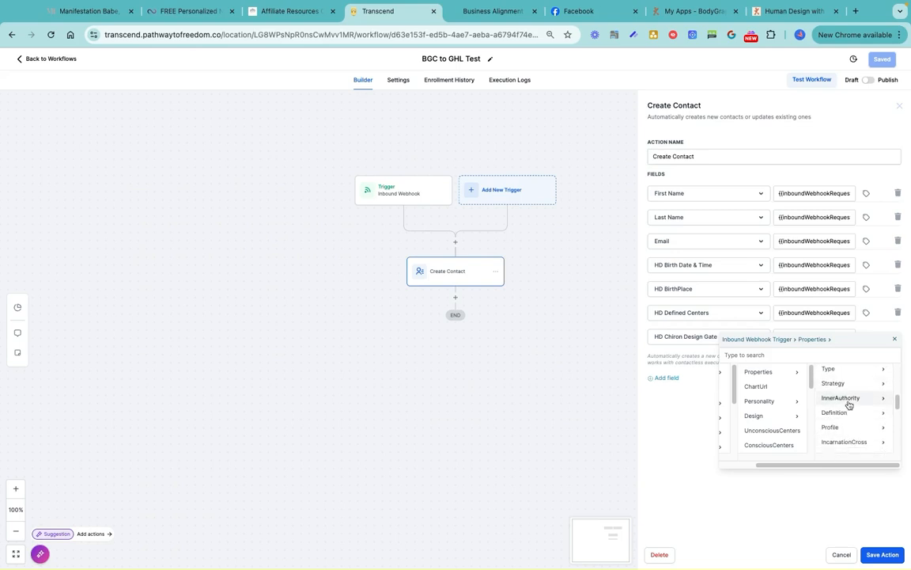
scroll(846, 402, "down", 3)
scroll(845, 407, "down", 3)
scroll(845, 422, "down", 3)
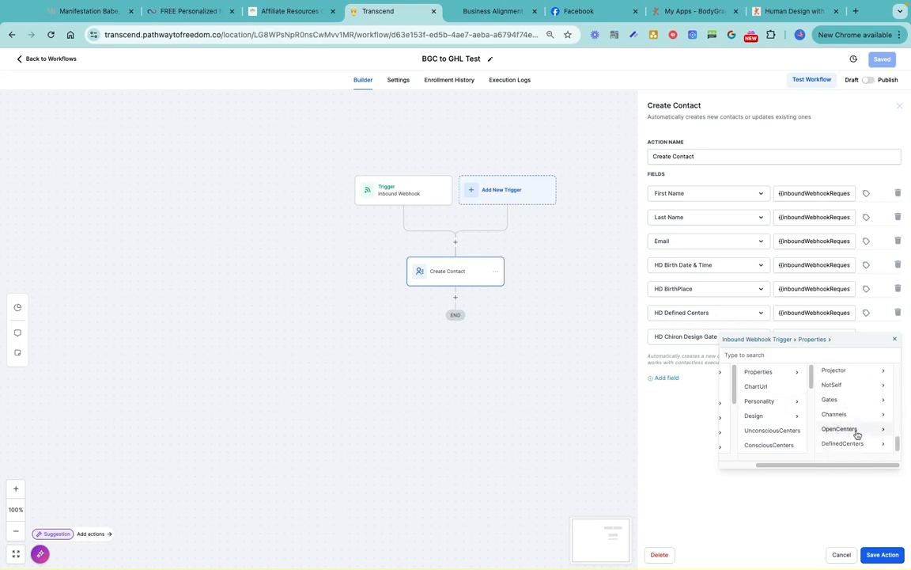
scroll(765, 411, "down", 2)
scroll(766, 414, "up", 1)
Step: Fill the HD Chiron Design Gate row with the Gate value under Design, Chiron from the Inbound Webhook Trigger
left_click(763, 406)
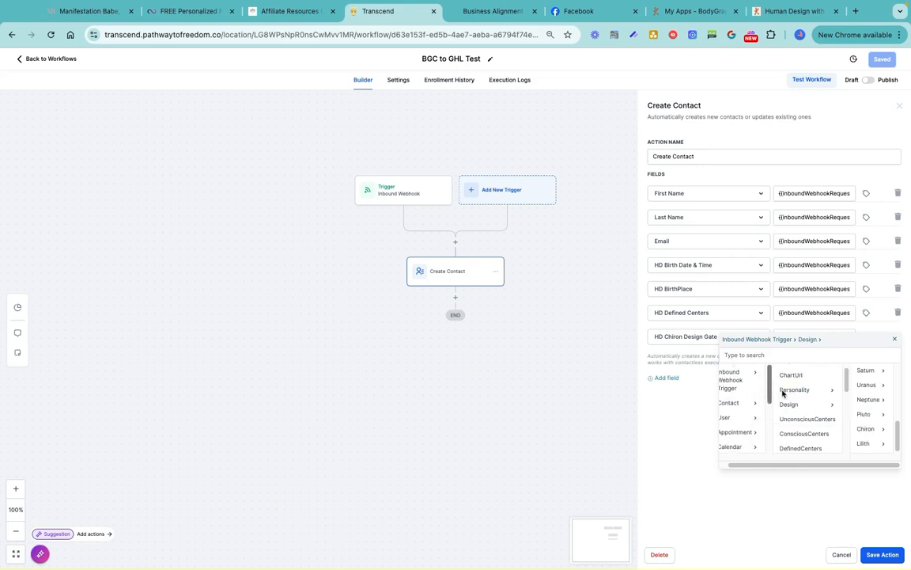
scroll(790, 416, "up", 3)
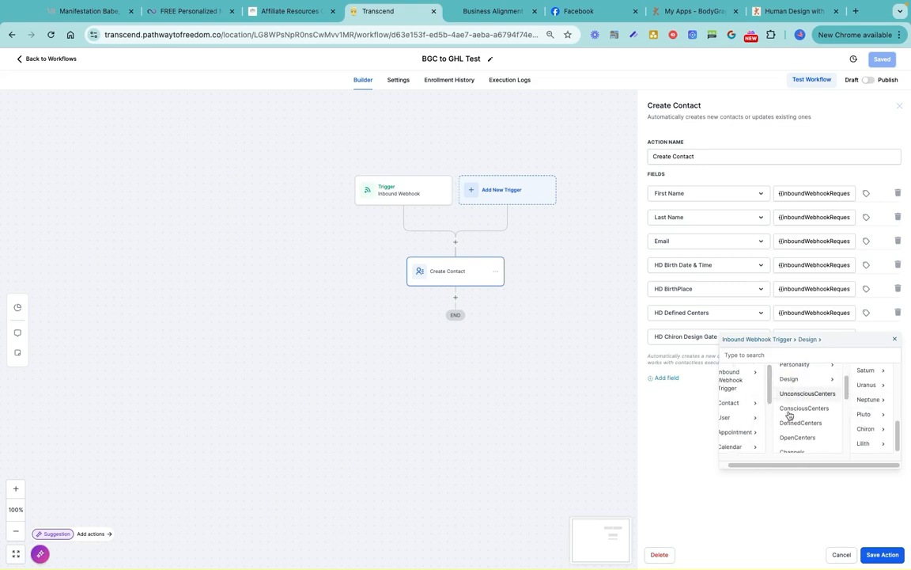
scroll(790, 416, "down", 3)
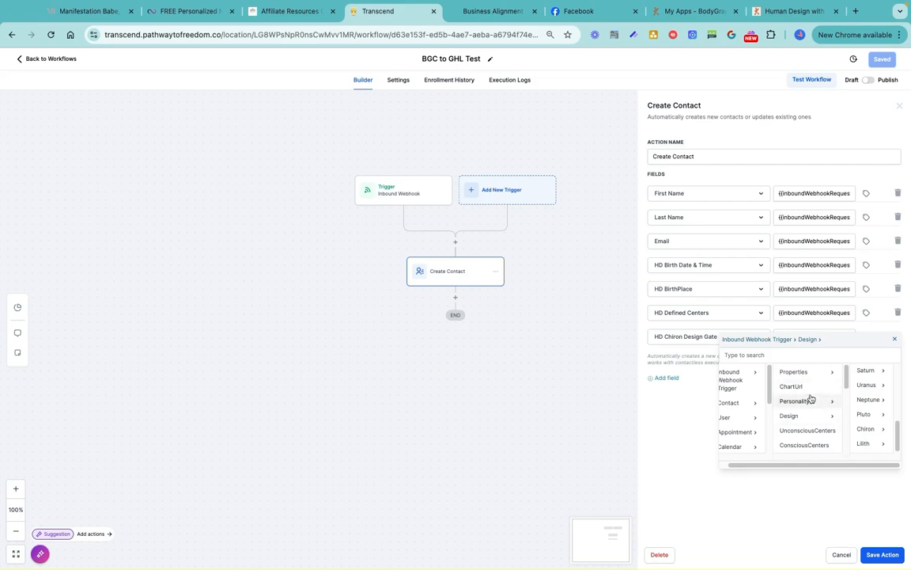
left_click(866, 432)
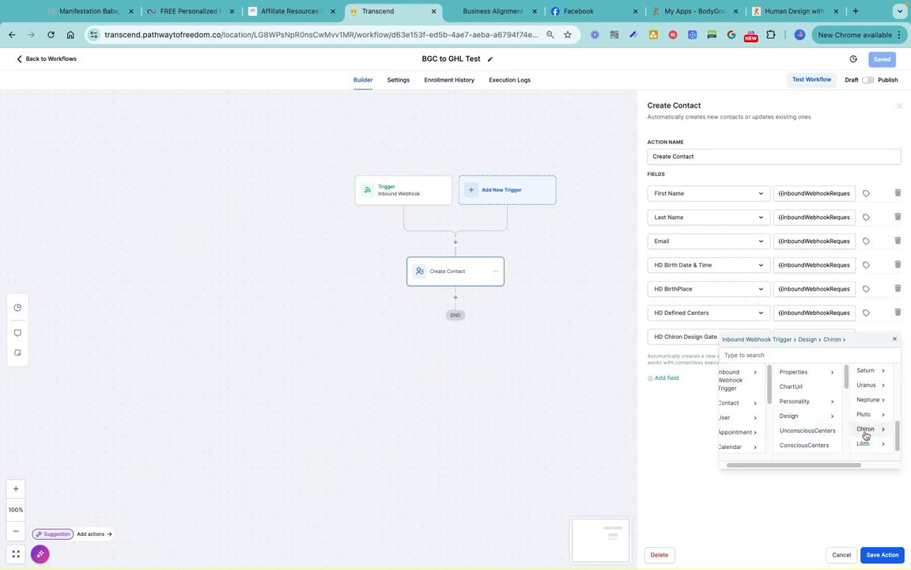
scroll(865, 432, "right", 3)
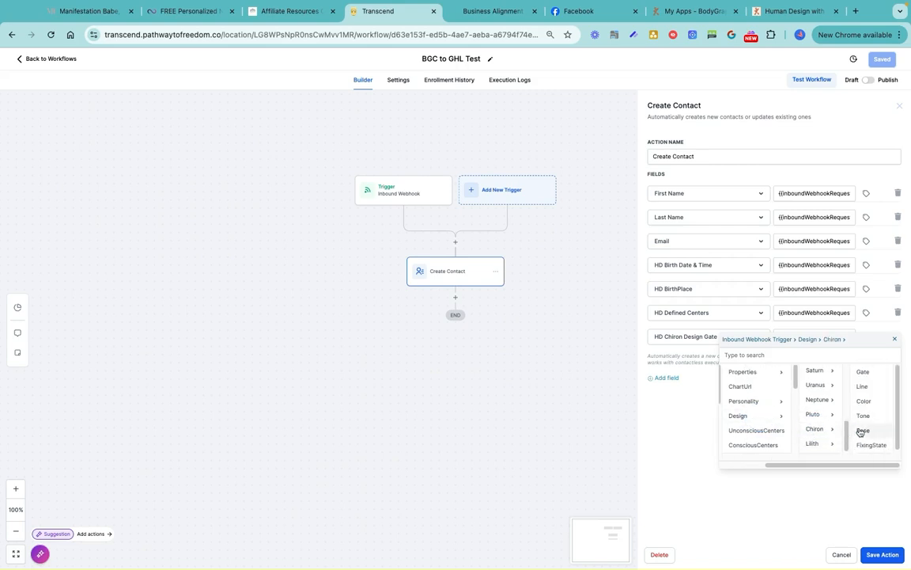
left_click(864, 371)
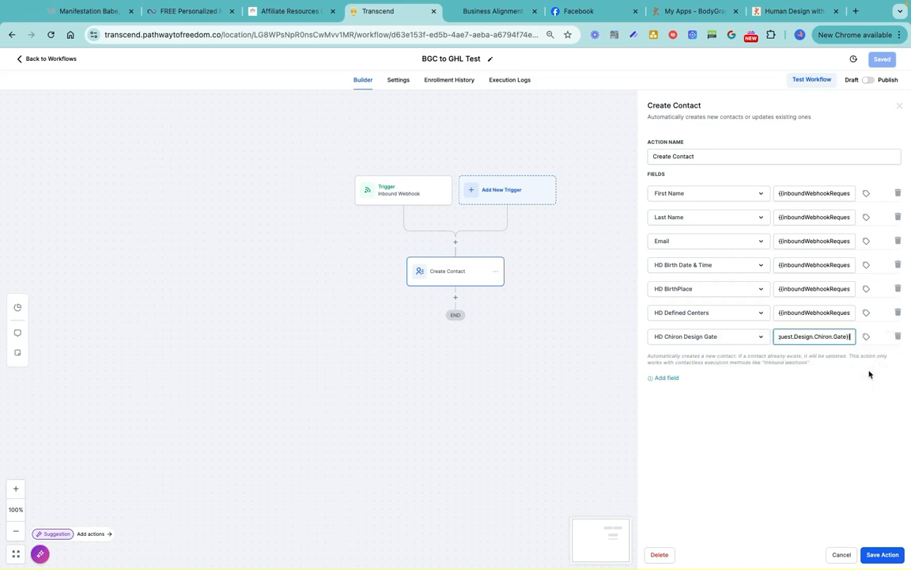
Step: Save the Create Contact action, then switch the BGC to GHL Test workflow from Draft to Publish and save it
left_click(881, 553)
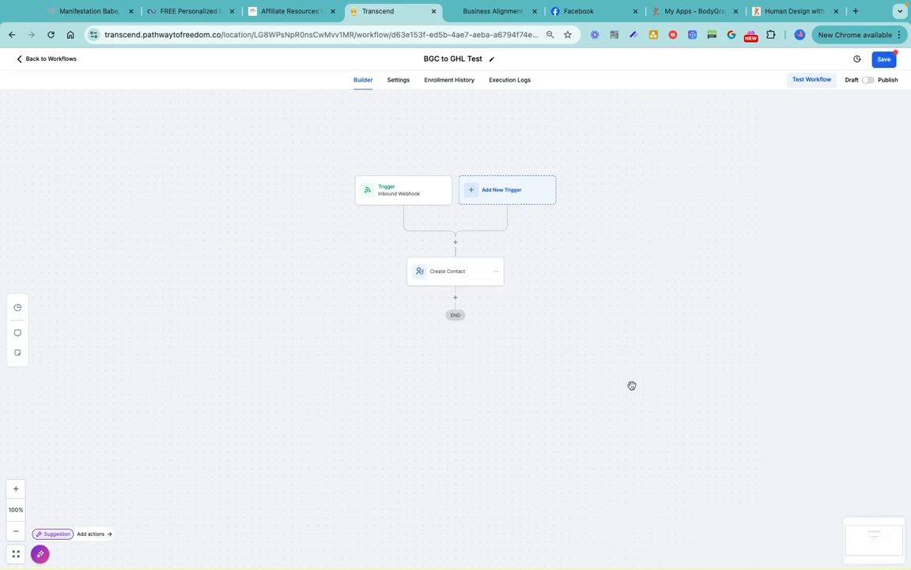
left_click(449, 269)
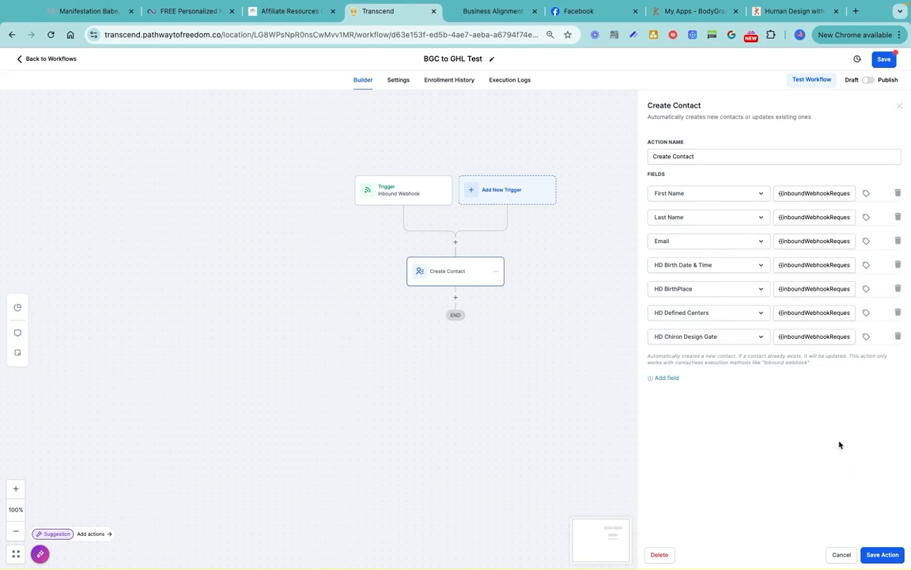
left_click(878, 556)
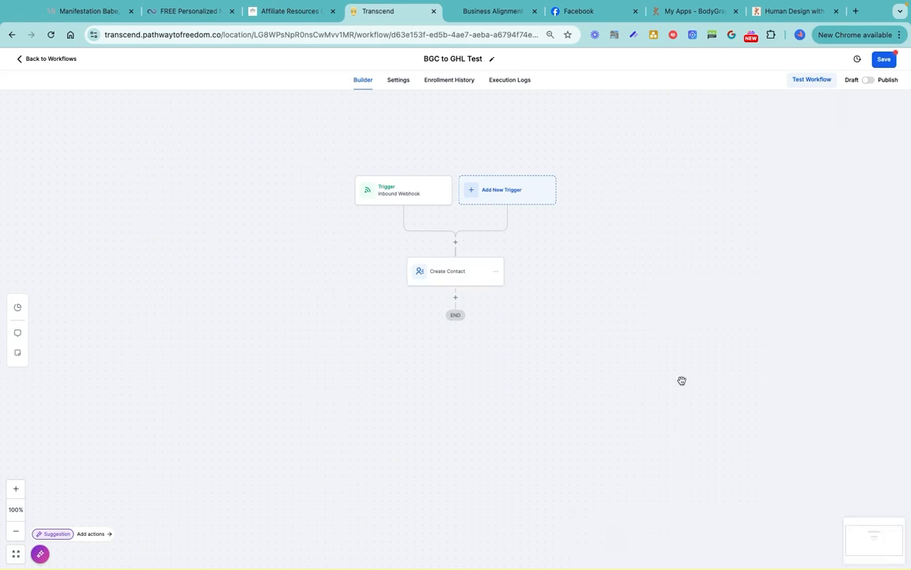
left_click(869, 80)
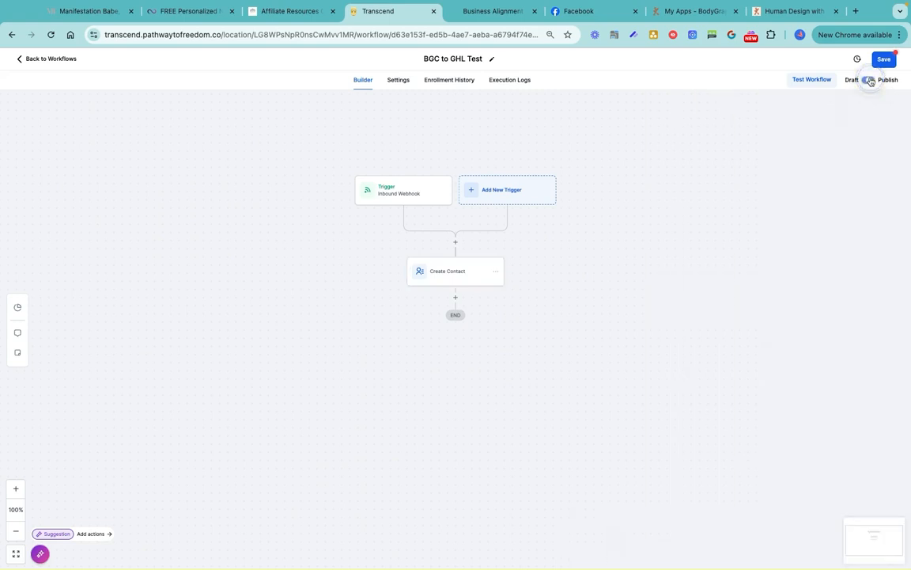
left_click(885, 61)
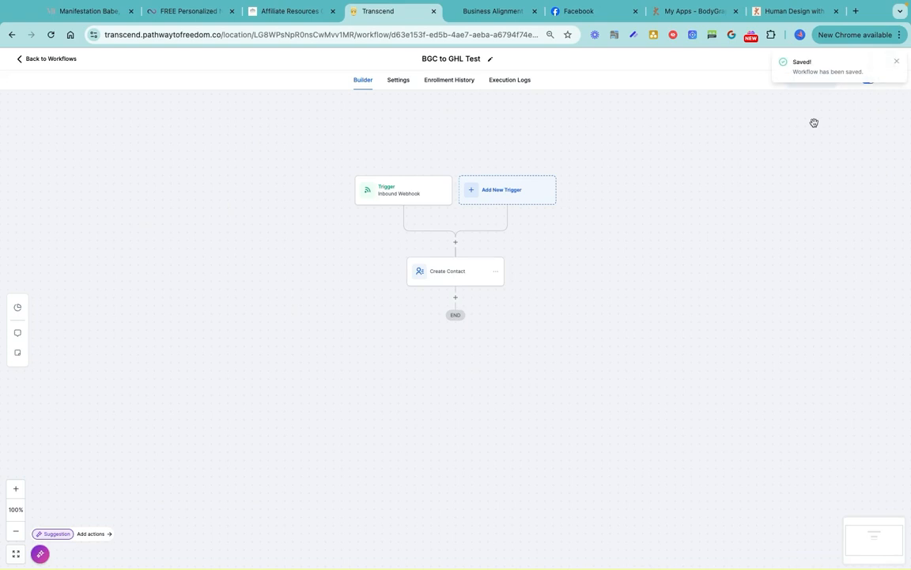
Step: Return to the blank Example Body Graph Chart for Demo form and submit a test person's details to generate a chart
left_click(495, 11)
left_click(12, 35)
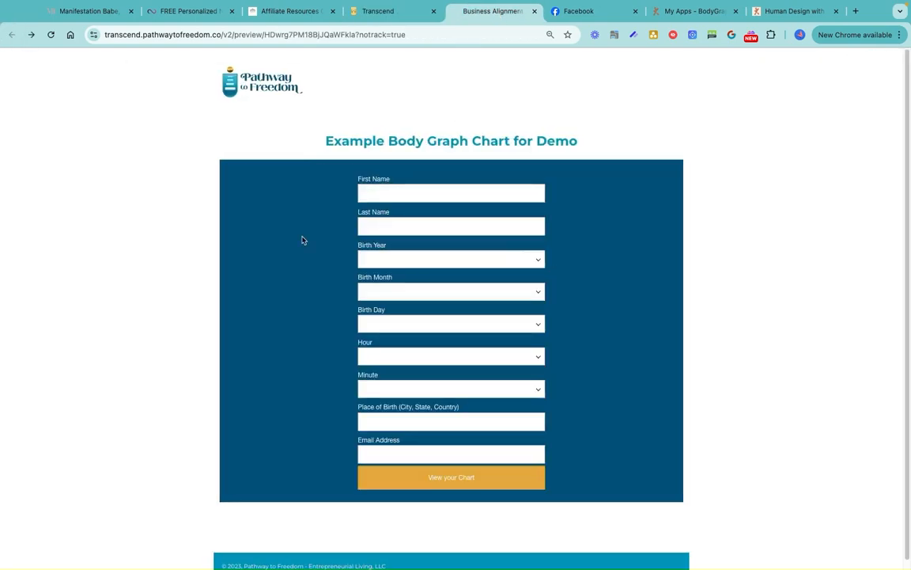
left_click(399, 190)
left_click(431, 222)
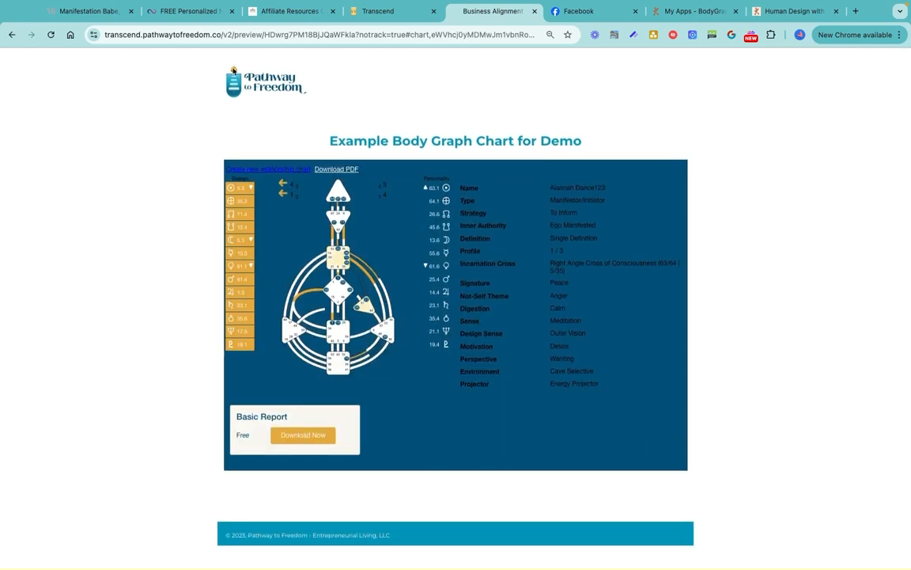
Step: Open the test contact's record in Transcend and check the name, e-mail, HD Birth Date & Time and HD BirthPlace fields
left_click(373, 16)
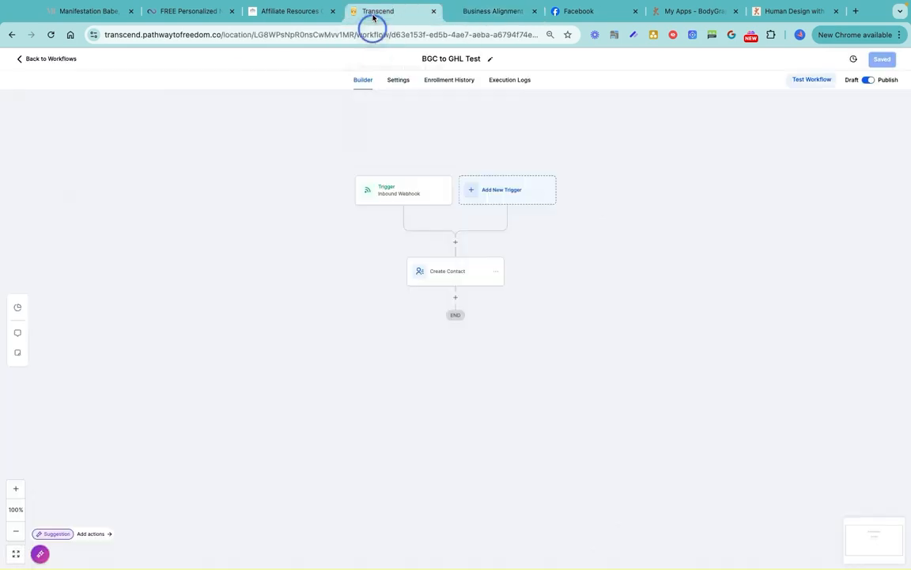
left_click(62, 62)
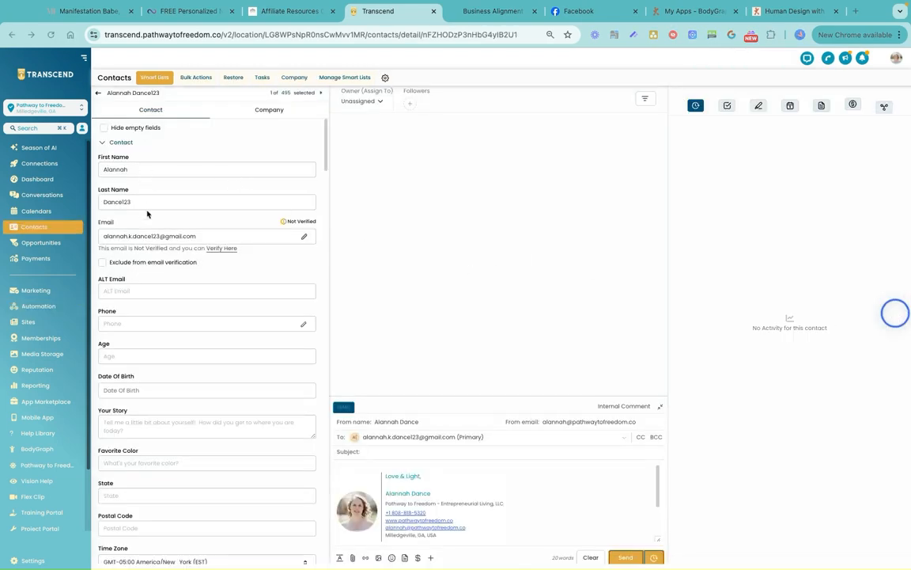
scroll(147, 213, "down", 1)
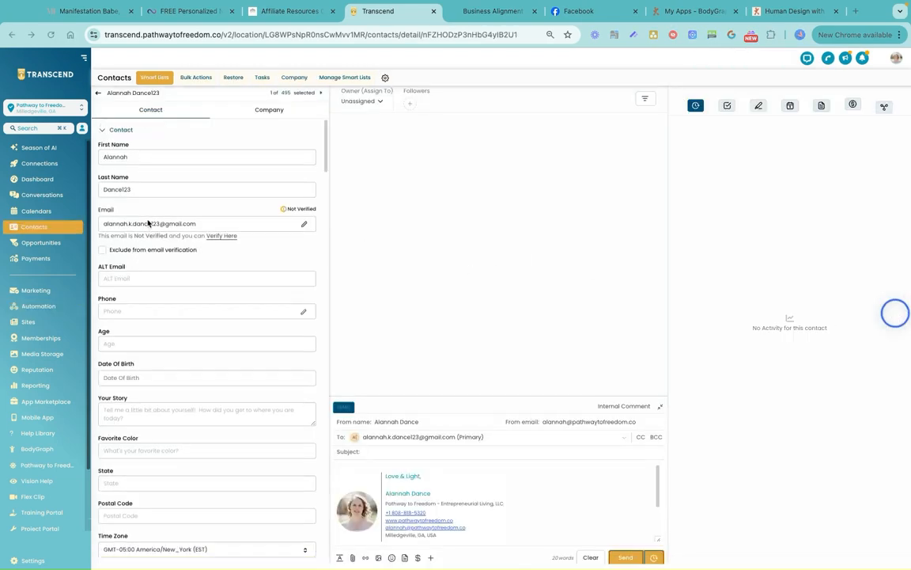
scroll(131, 136, "up", 1)
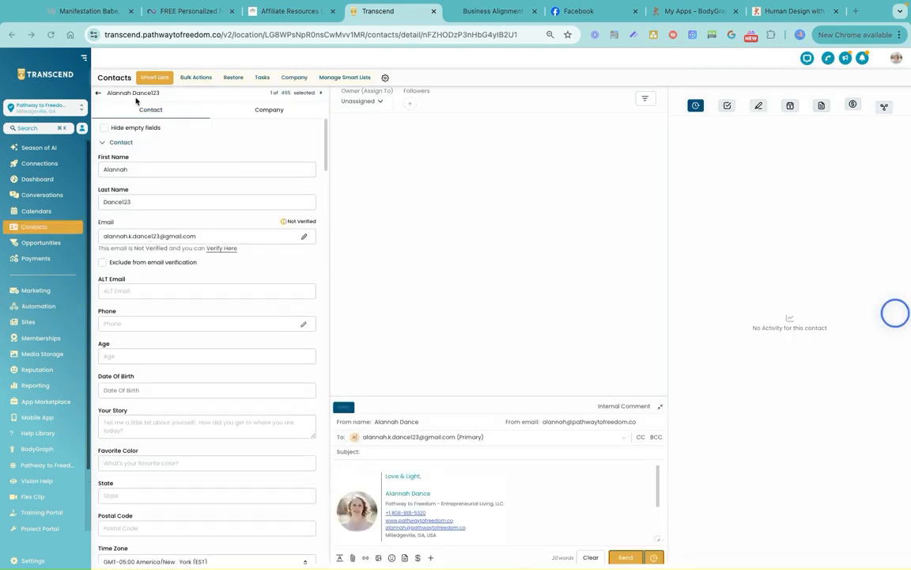
scroll(153, 265, "down", 15)
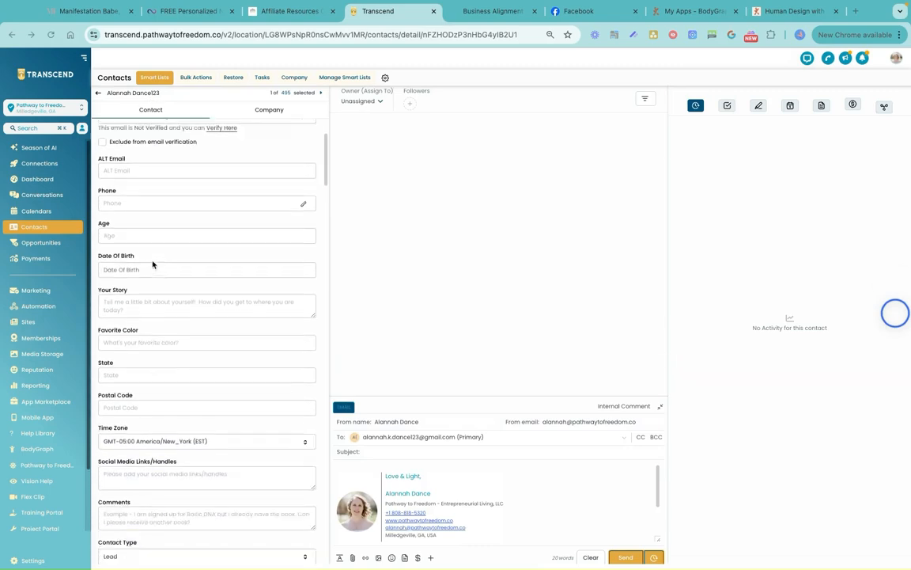
scroll(152, 265, "down", 7)
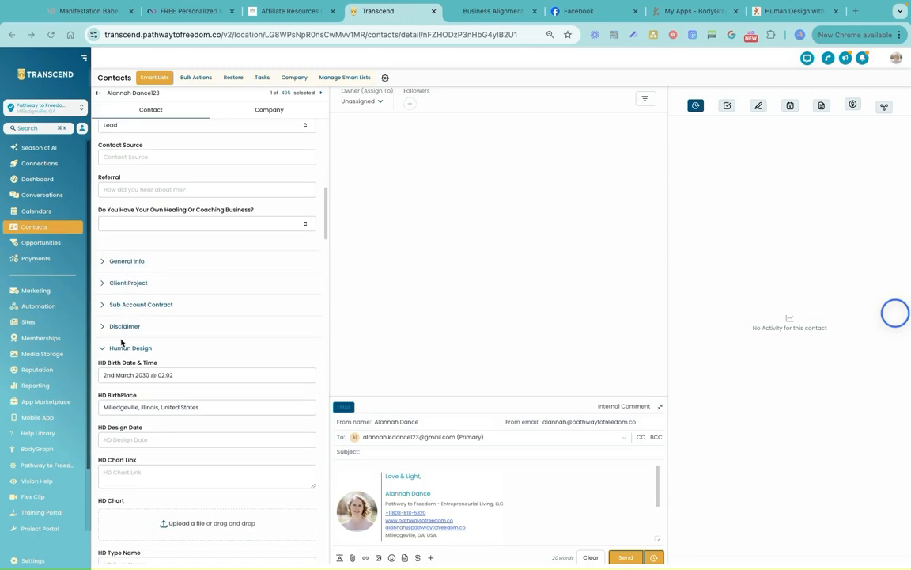
scroll(162, 352, "down", 4)
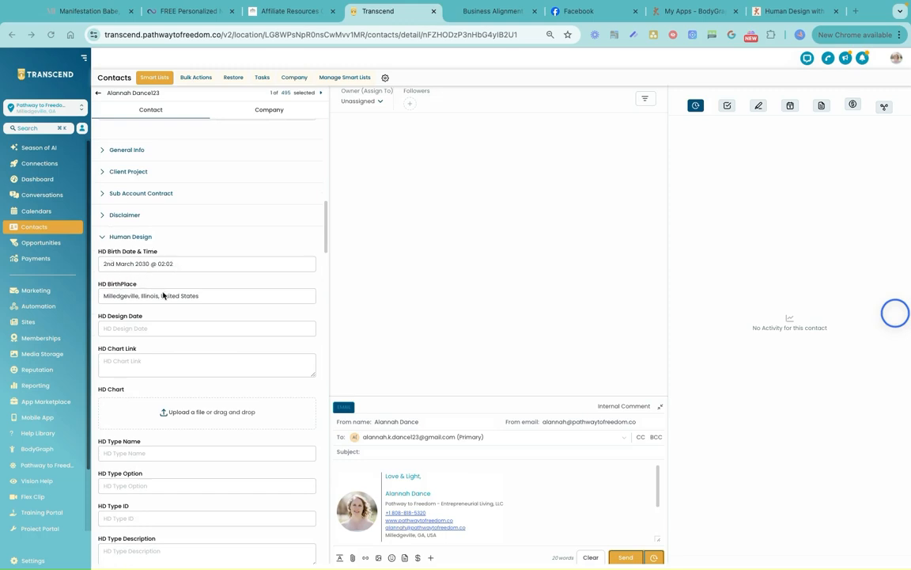
scroll(99, 328, "down", 4)
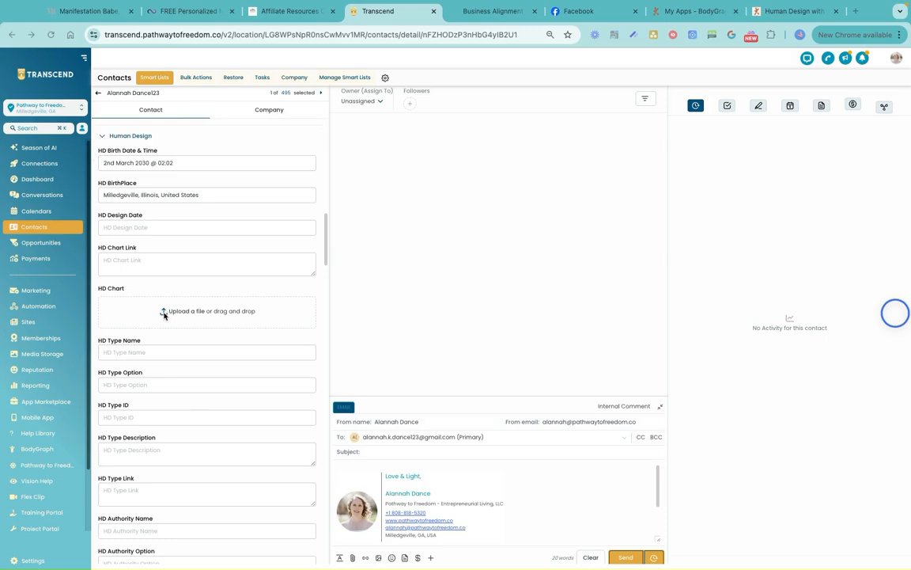
Step: Look through the test contact's Human Design fields down to HD Defined Centers and inspect that field's contents
scroll(149, 360, "down", 8)
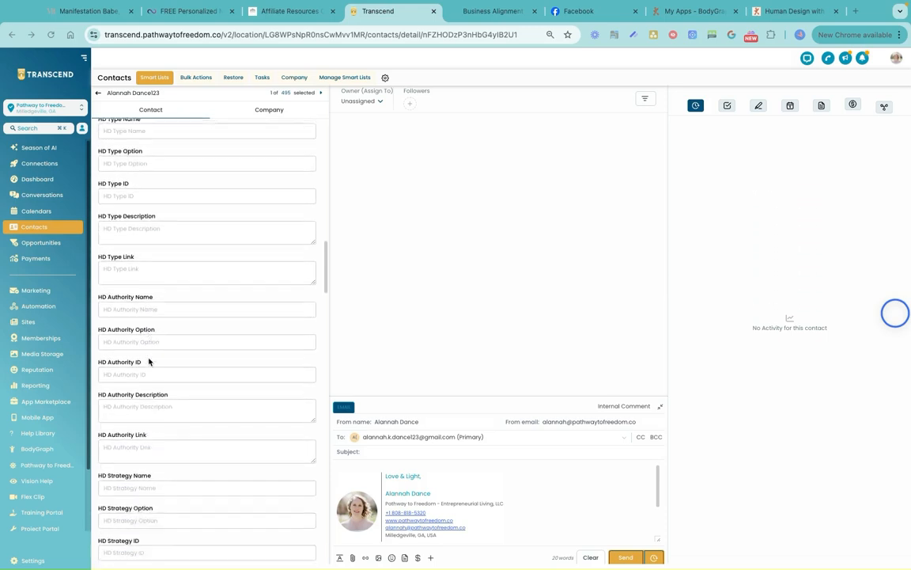
scroll(148, 360, "down", 13)
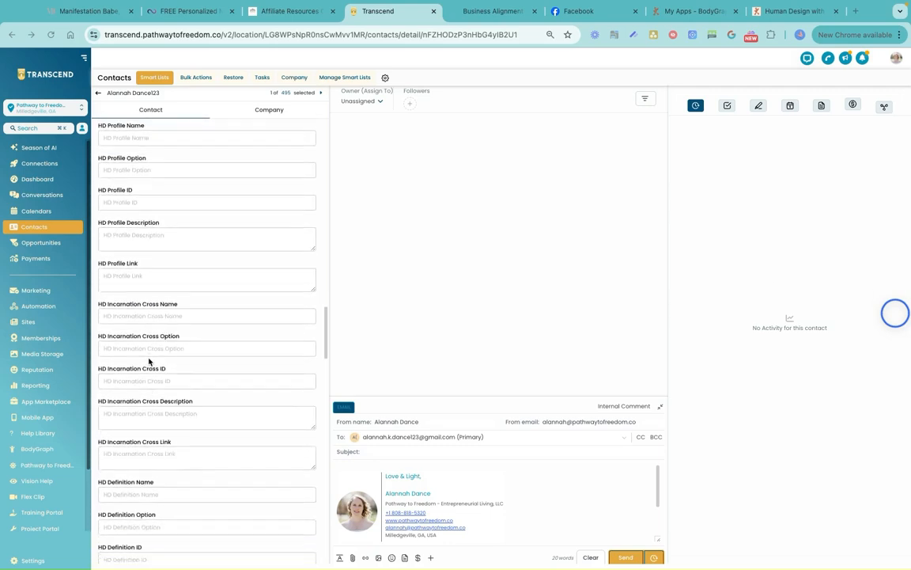
scroll(149, 360, "down", 17)
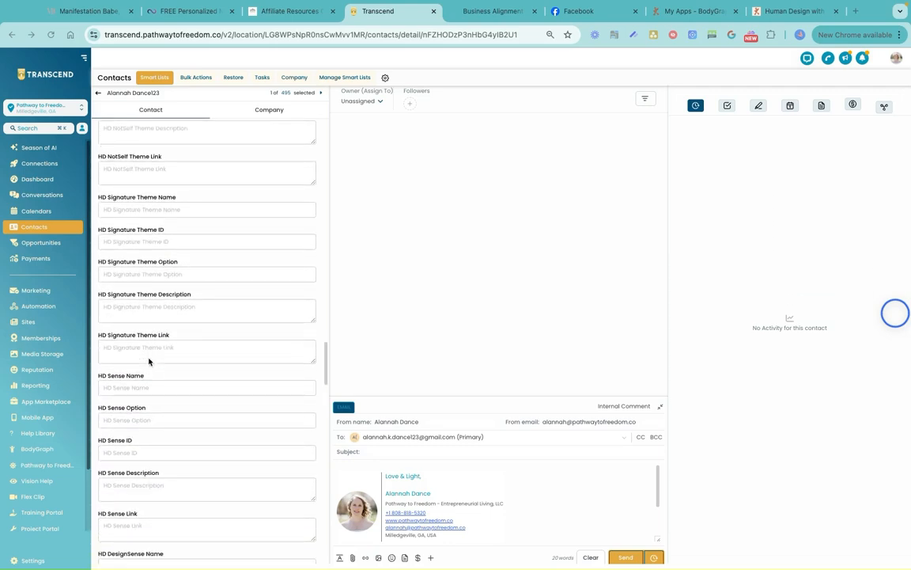
scroll(148, 361, "down", 15)
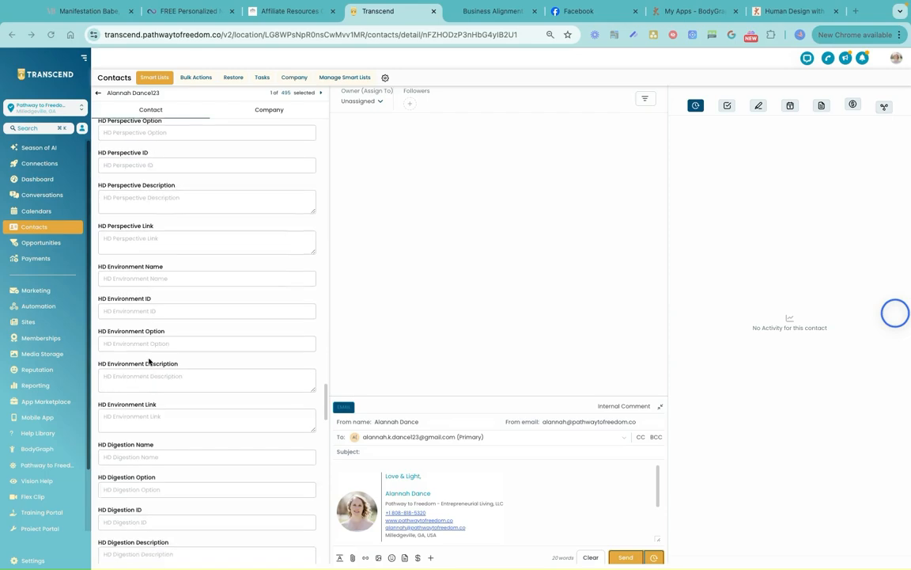
scroll(148, 361, "down", 17)
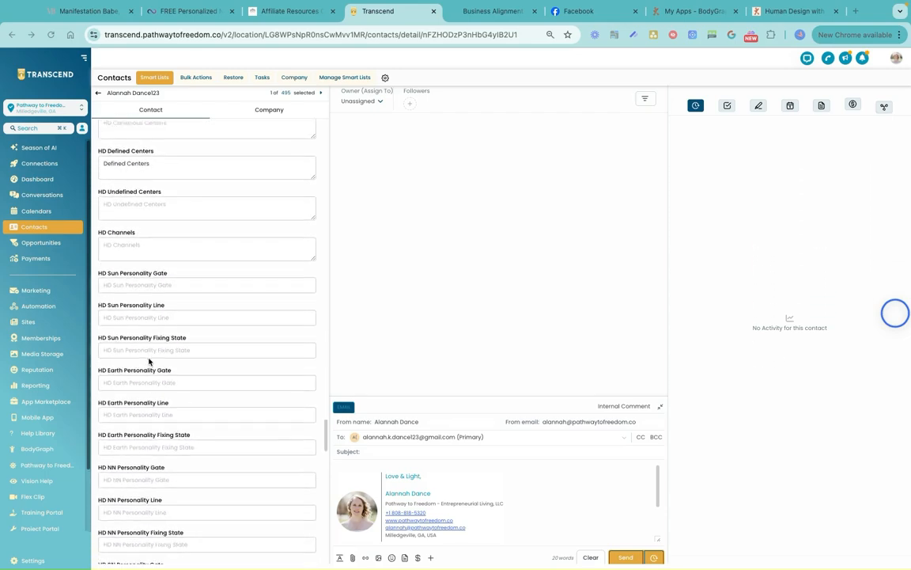
scroll(172, 360, "up", 5)
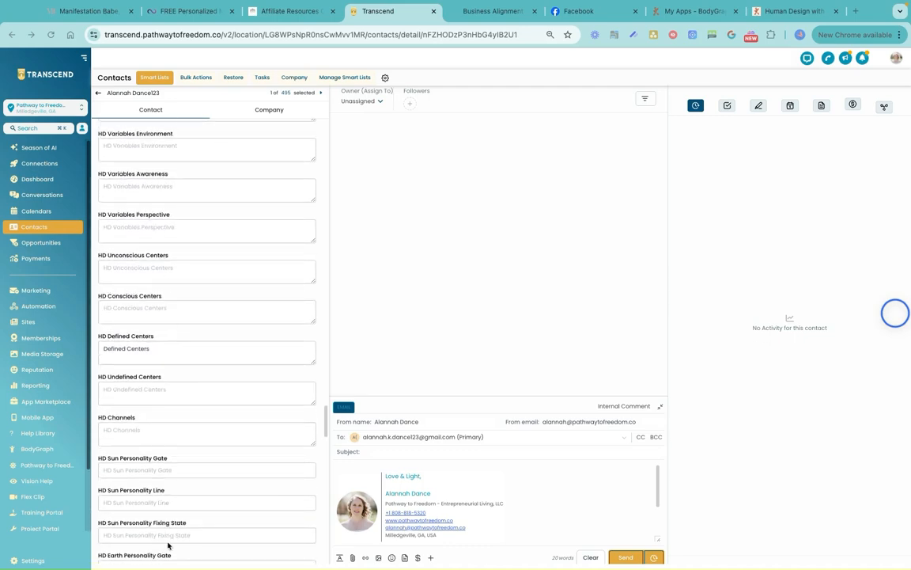
triple_click(166, 350)
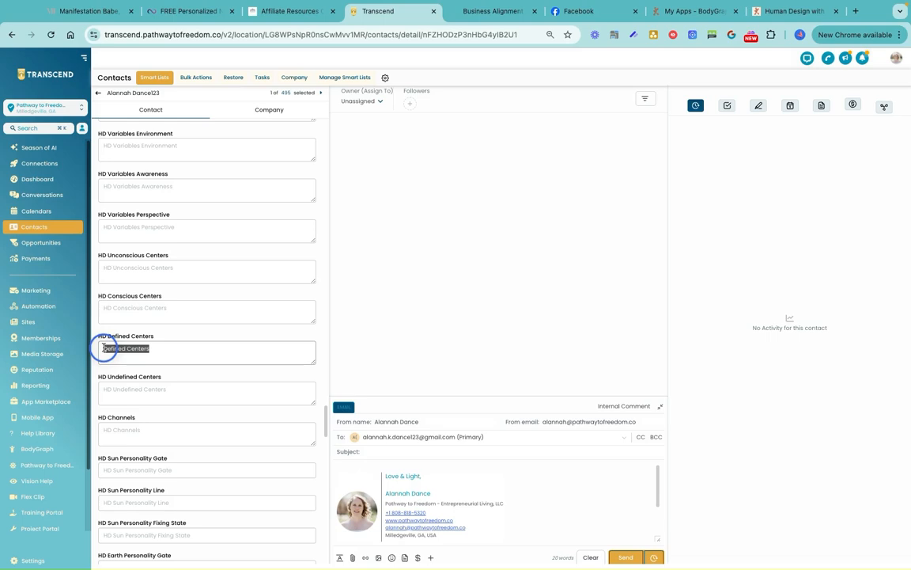
left_click(154, 347)
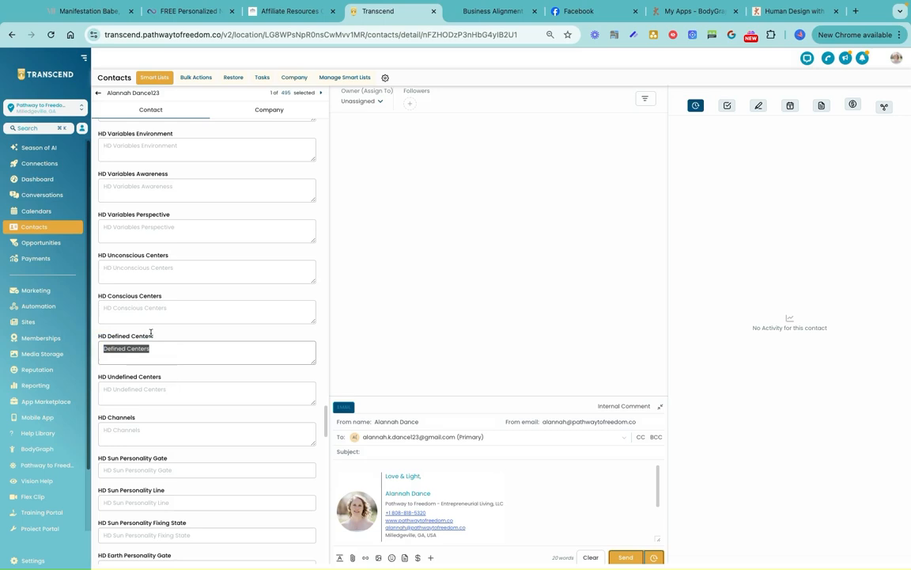
Step: Change the test contact's HD Chiron Design Gate field to 24
scroll(174, 386, "down", 7)
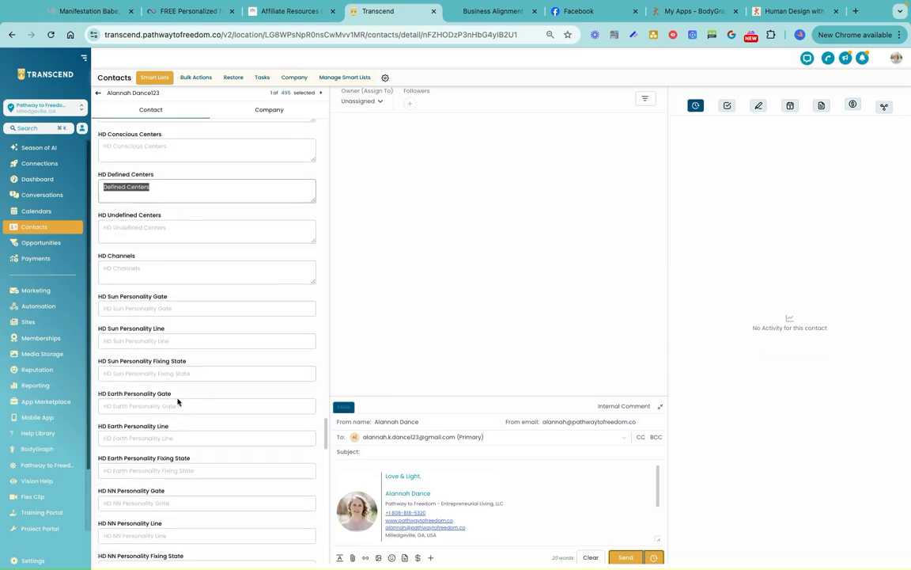
scroll(177, 401, "down", 10)
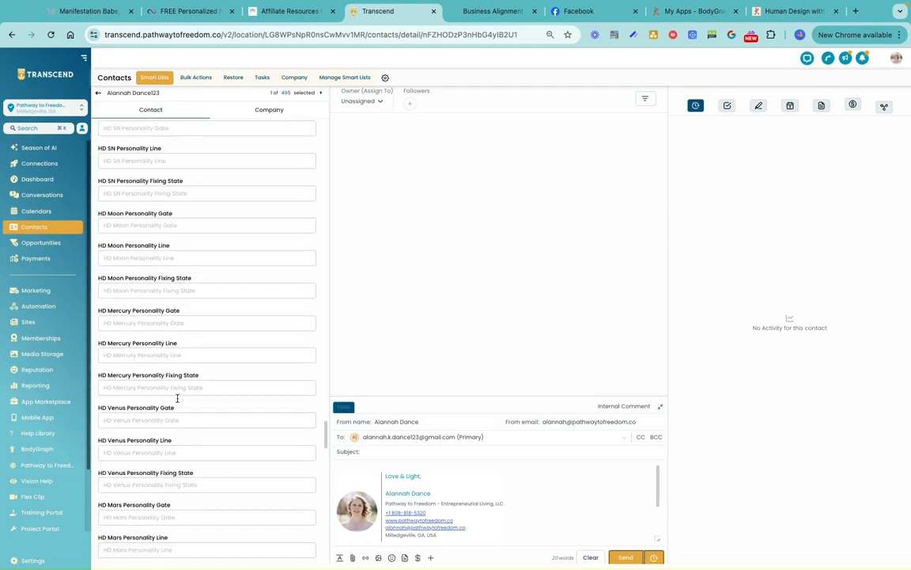
scroll(177, 401, "down", 10)
scroll(178, 401, "down", 10)
scroll(177, 398, "down", 12)
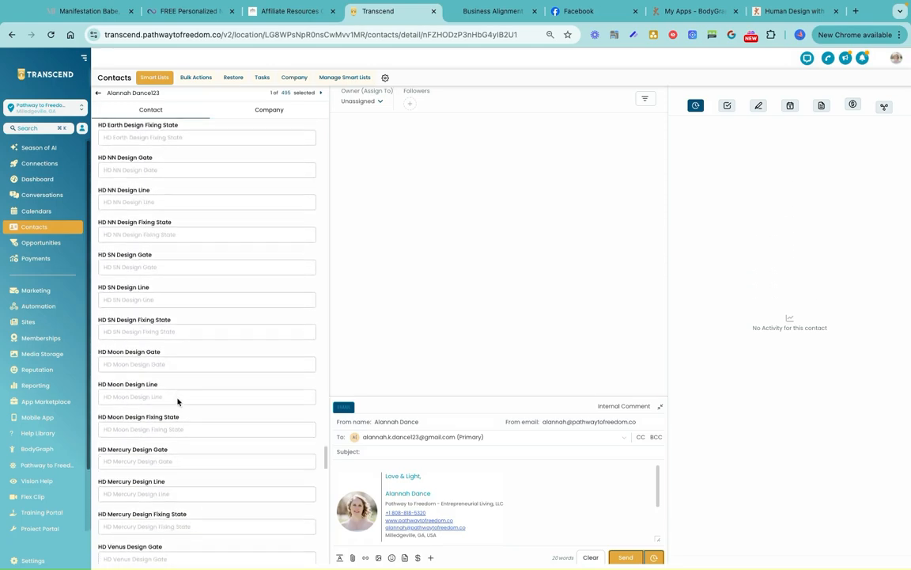
scroll(177, 402, "down", 12)
scroll(177, 401, "down", 10)
left_click(121, 371)
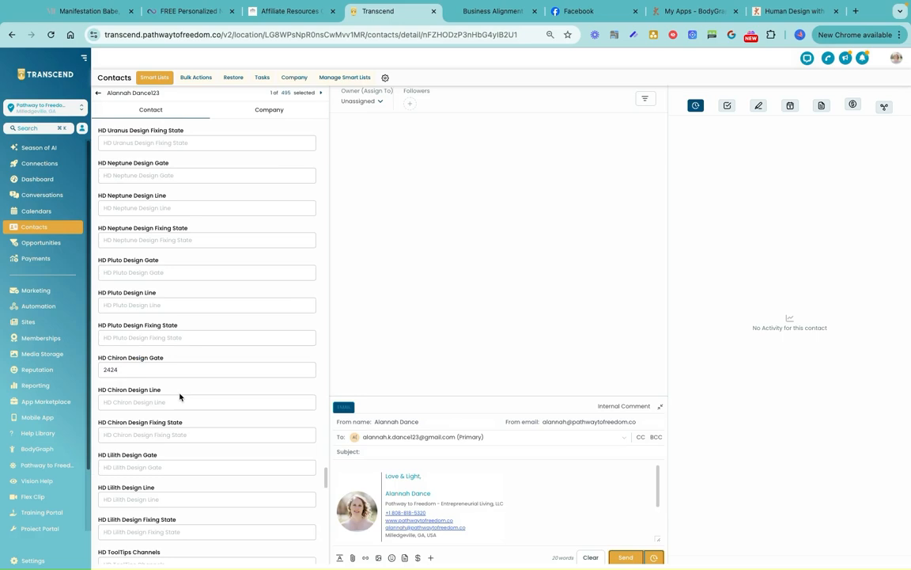
key("BackSpace")
key("BackSpace")
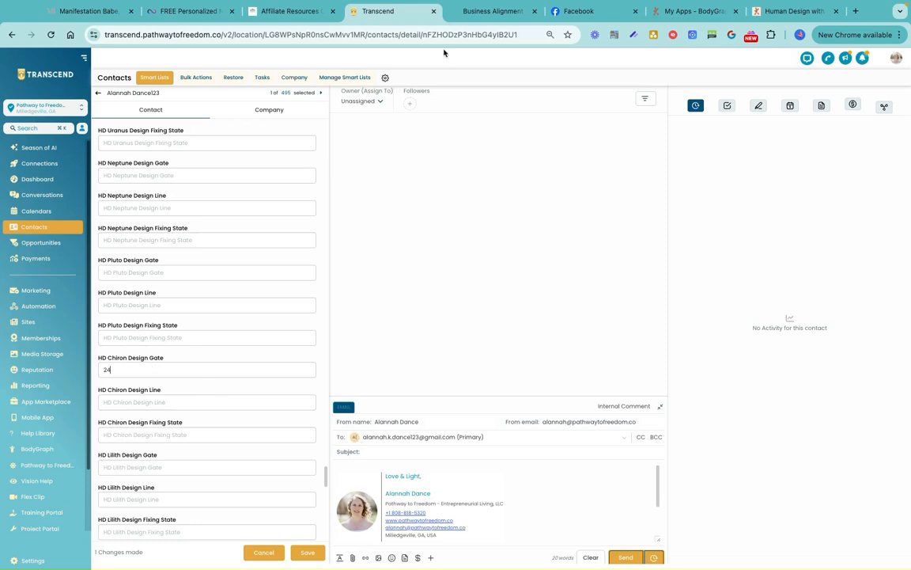
Step: Check the design values on the generated Example Body Graph Chart for Demo, then return to the test contact and save its changes
left_click(474, 11)
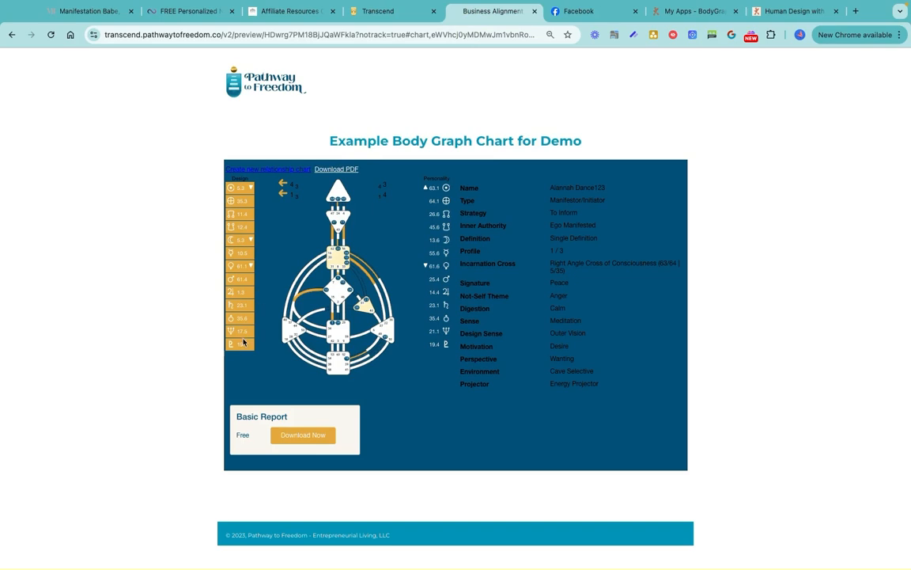
left_click(382, 11)
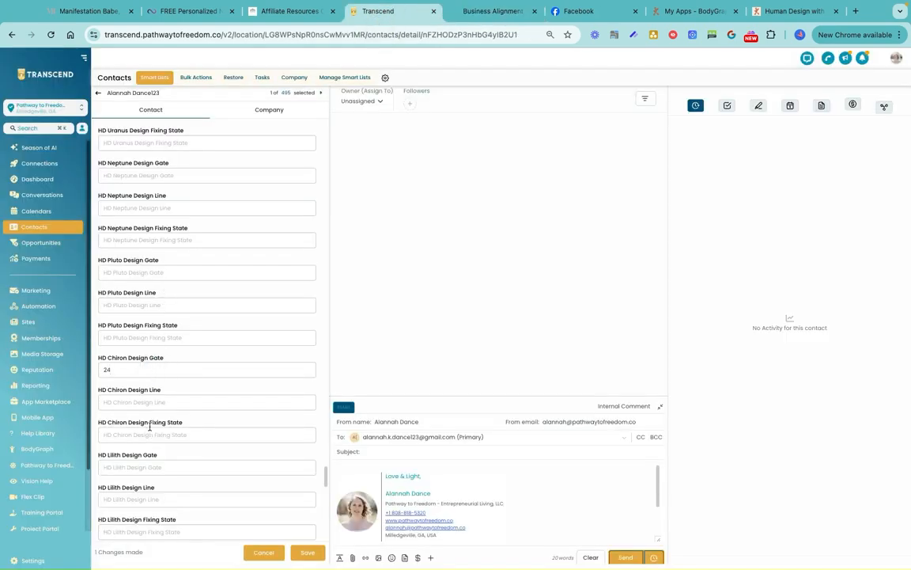
scroll(150, 430, "down", 1)
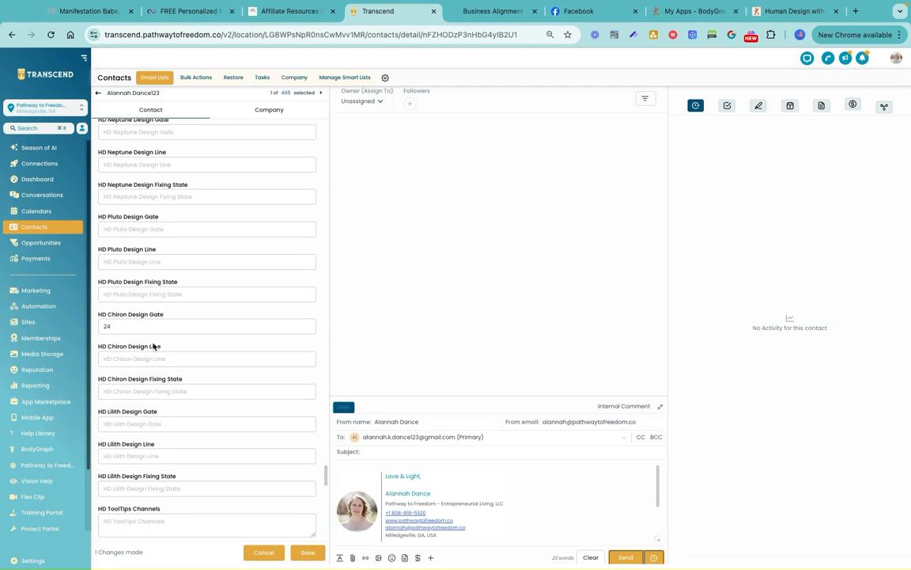
left_click(109, 360)
scroll(183, 391, "down", 4)
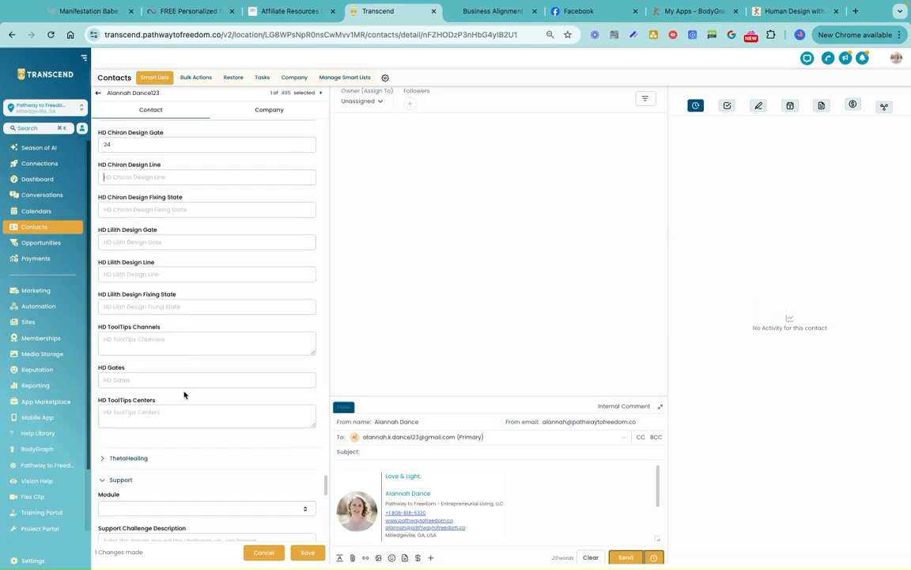
scroll(185, 394, "up", 4)
scroll(185, 394, "up", 20)
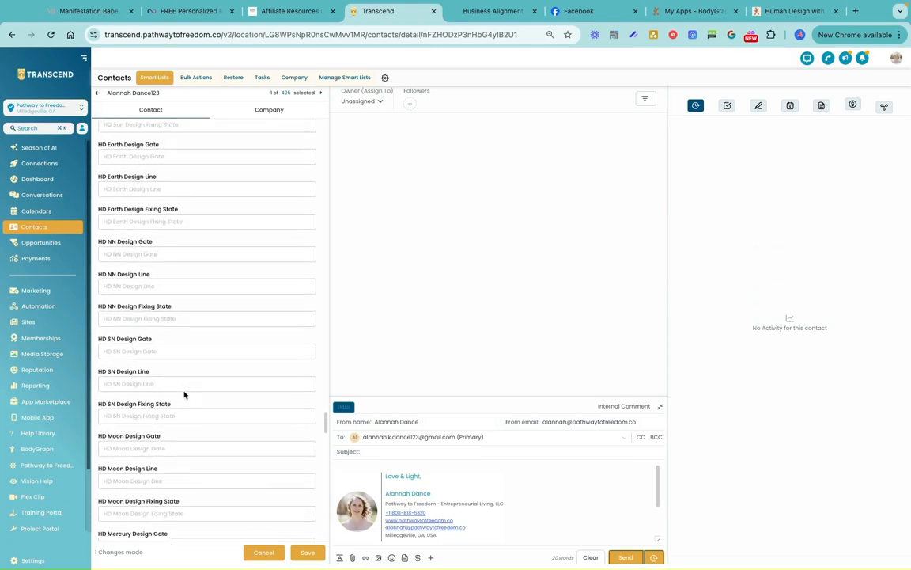
scroll(184, 396, "up", 5)
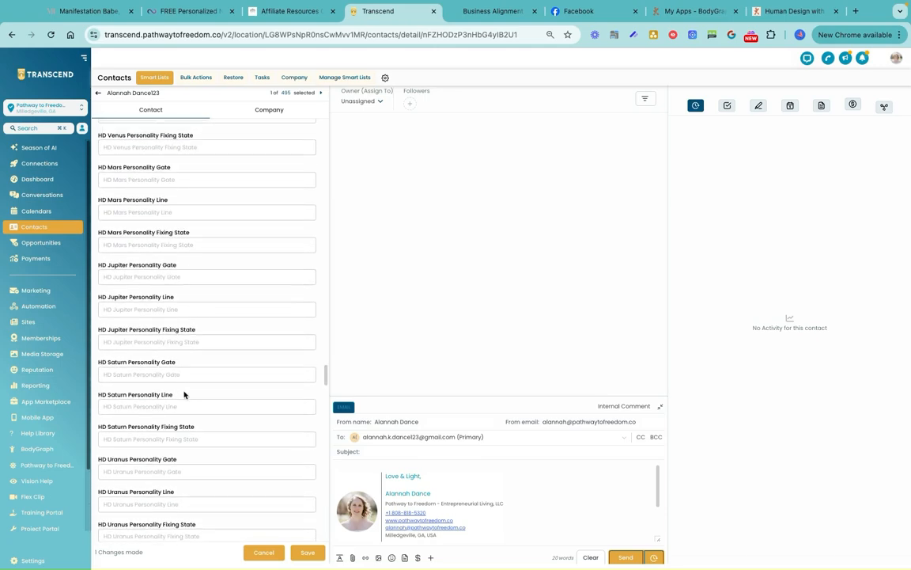
left_click(308, 553)
Step: In the fully populated contact, review HD Birth Date & Time, HD BirthPlace, HD Design Date, HD Chart Link and the attached HD Chart file
scroll(266, 434, "up", 12)
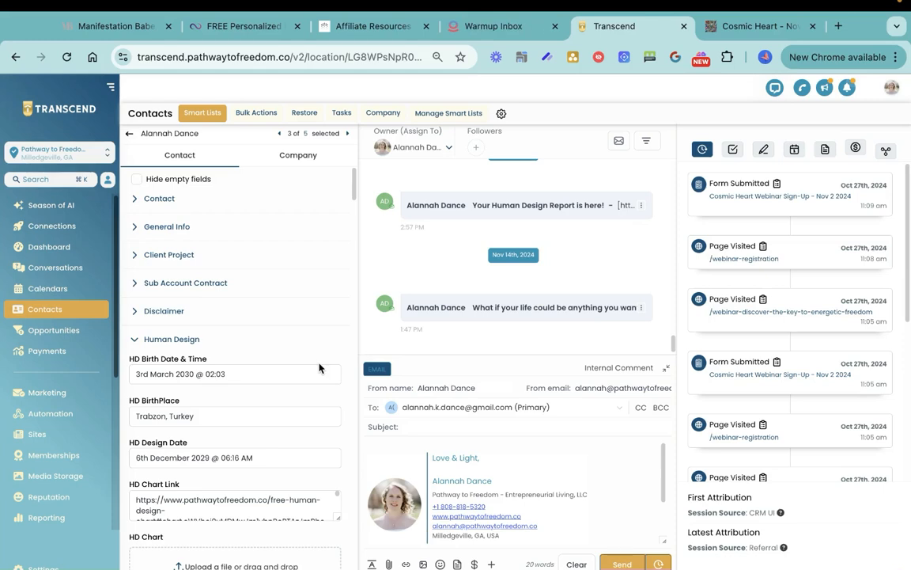
scroll(317, 366, "down", 1)
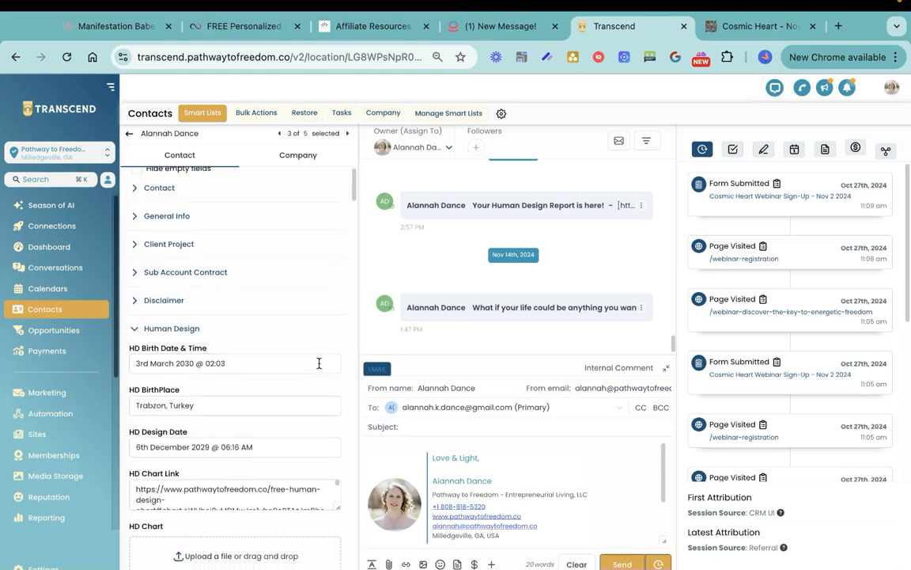
scroll(319, 363, "down", 1)
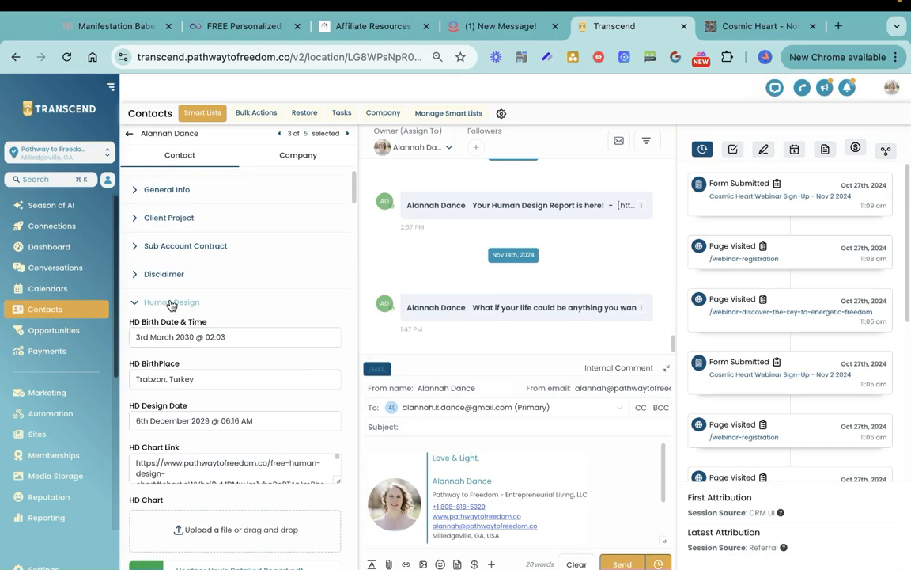
scroll(171, 306, "down", 3)
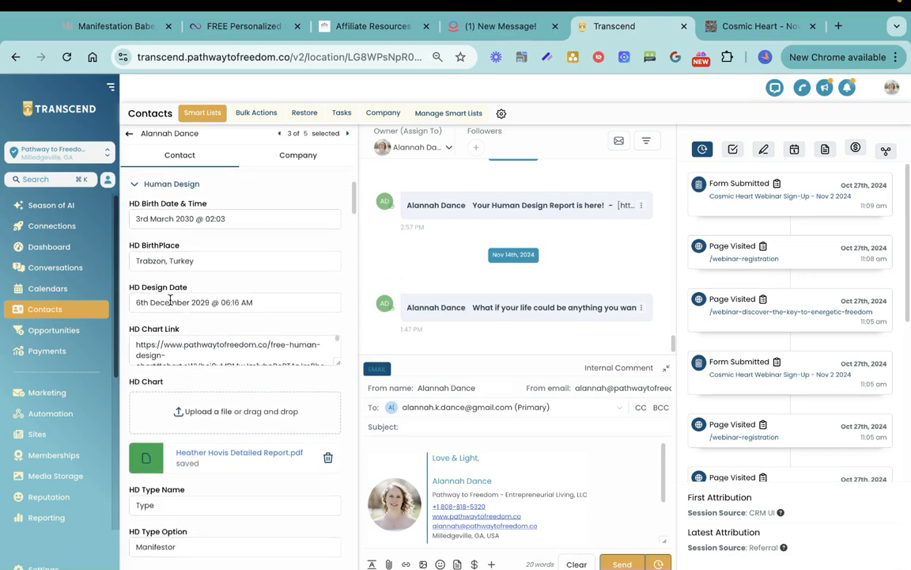
scroll(173, 296, "down", 1)
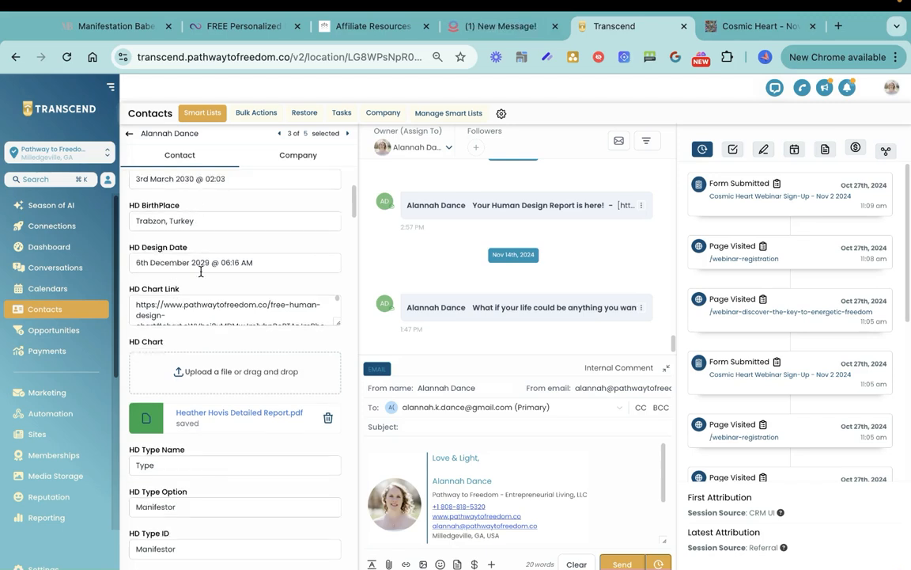
scroll(201, 271, "down", 1)
scroll(201, 275, "up", 1)
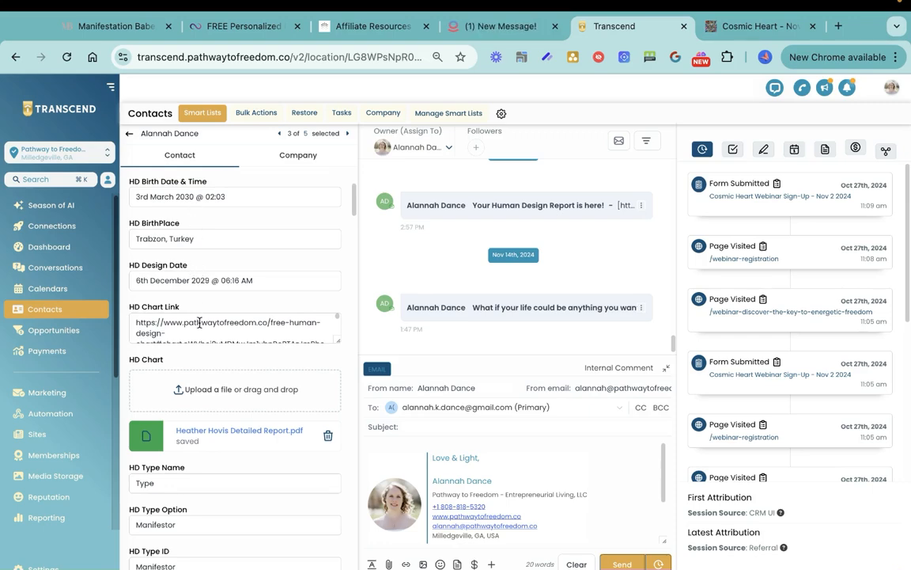
scroll(201, 329, "down", 3)
scroll(206, 338, "down", 2)
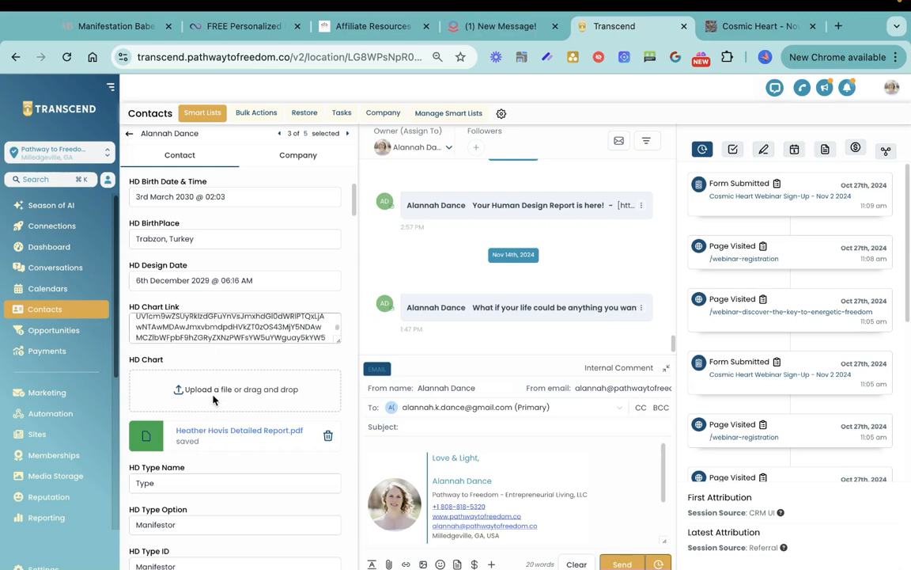
scroll(212, 400, "down", 1)
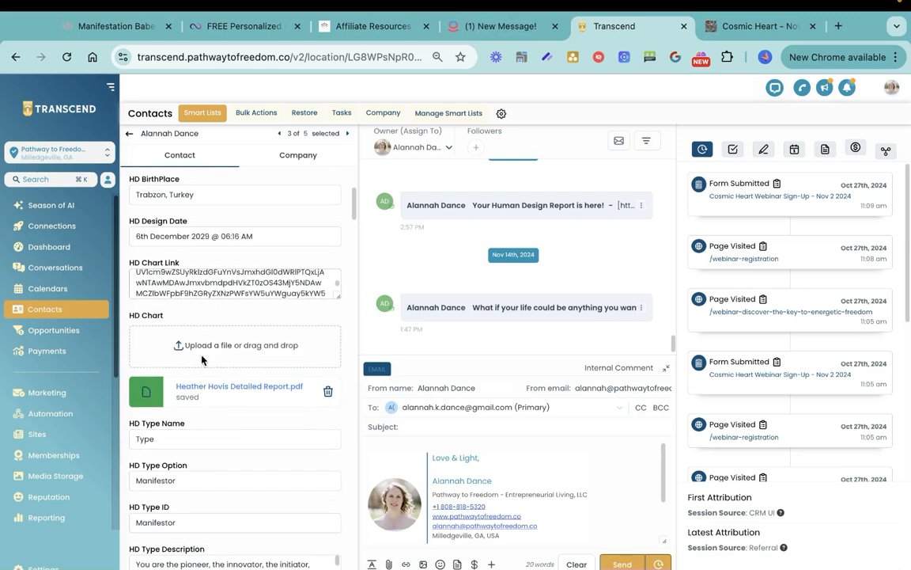
scroll(204, 348, "down", 1)
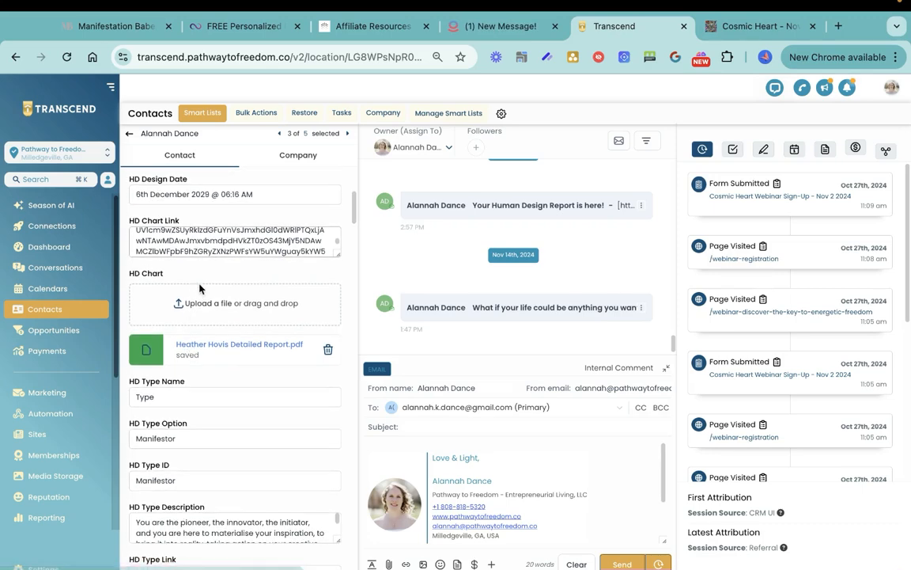
scroll(208, 302, "down", 1)
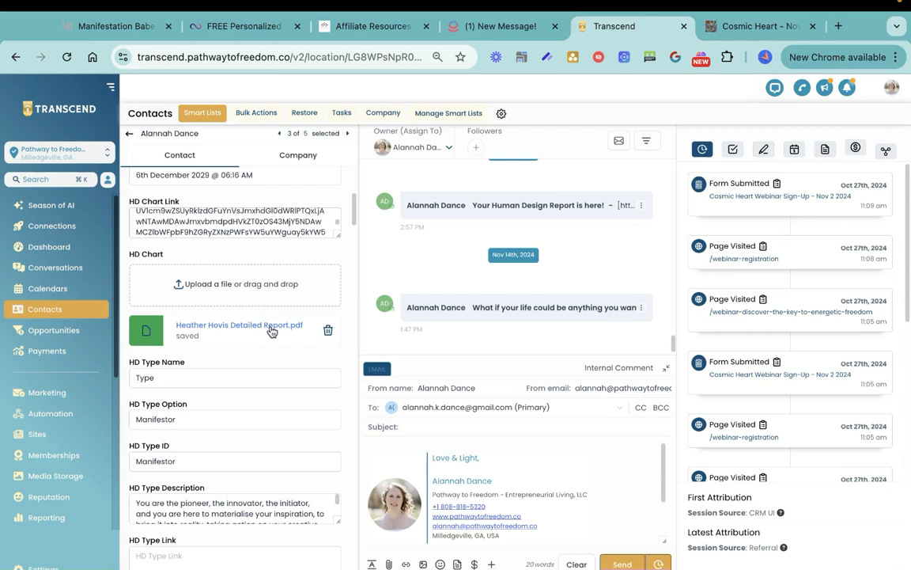
scroll(235, 306, "down", 1)
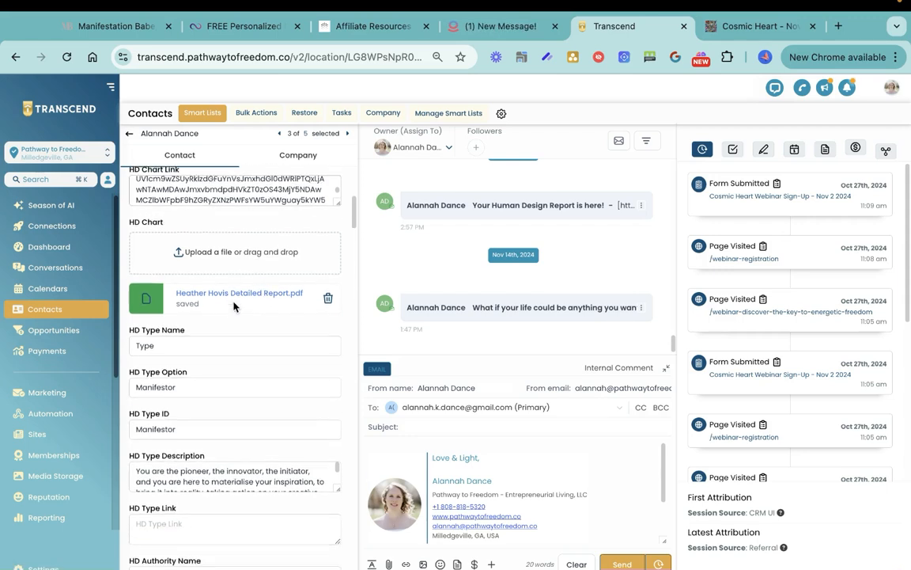
Step: Examine the contact's HD Type Name, HD Type Option, HD Type ID and HD Type Description fields
scroll(234, 306, "down", 3)
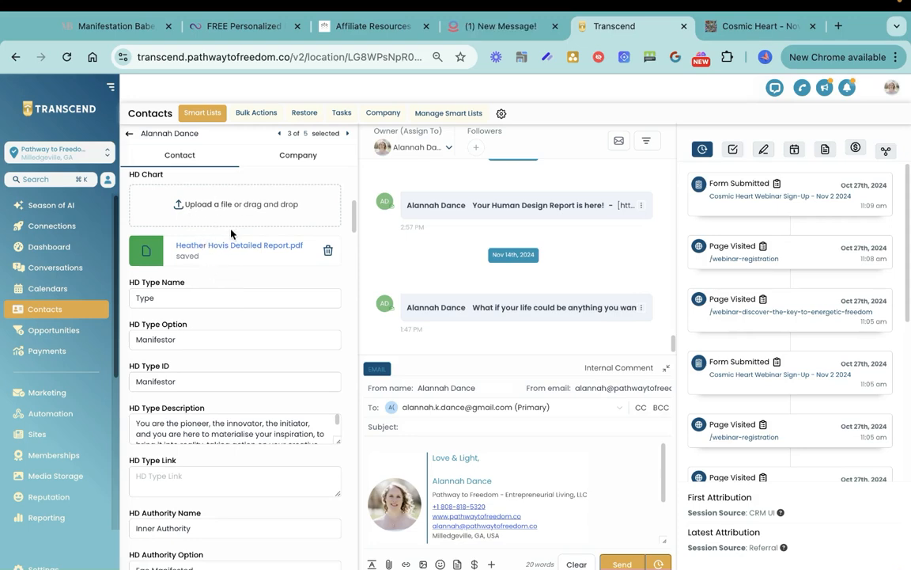
scroll(221, 269, "down", 3)
scroll(221, 269, "down", 3)
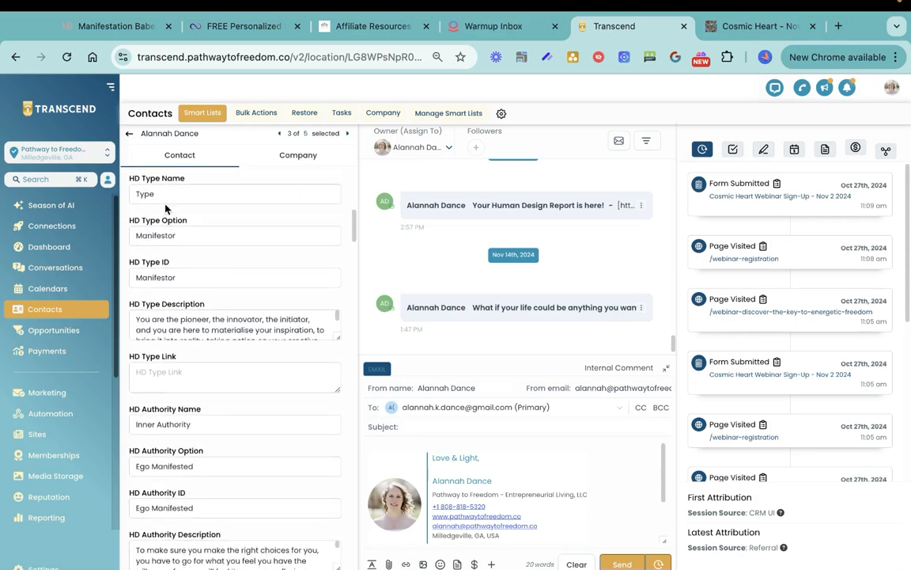
scroll(186, 297, "down", 2)
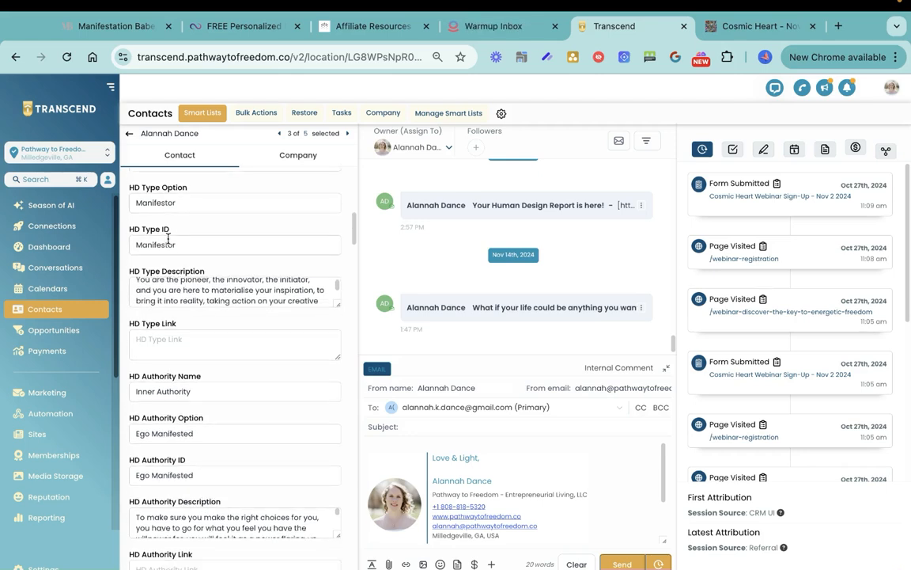
scroll(178, 293, "up", 5)
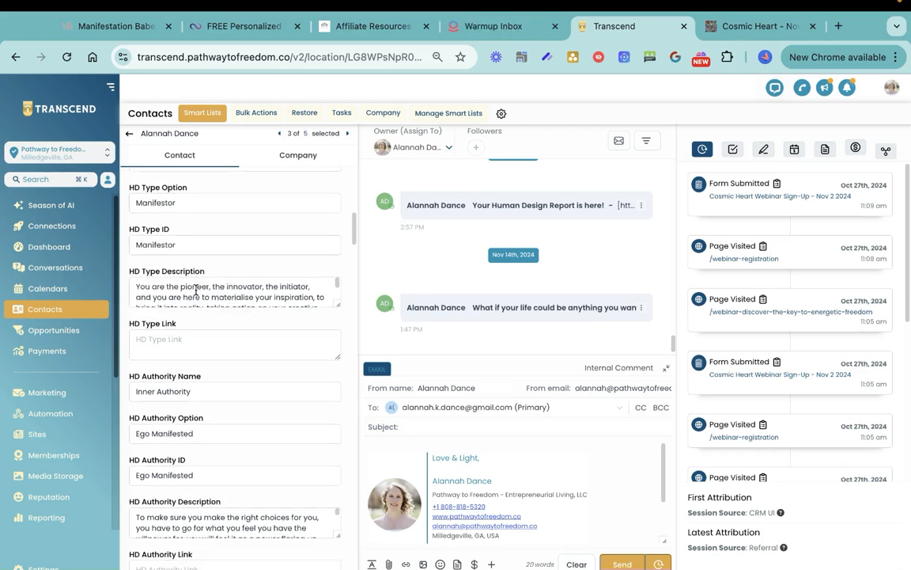
left_click_drag(152, 235, 137, 238)
left_click(162, 235)
left_click(170, 278)
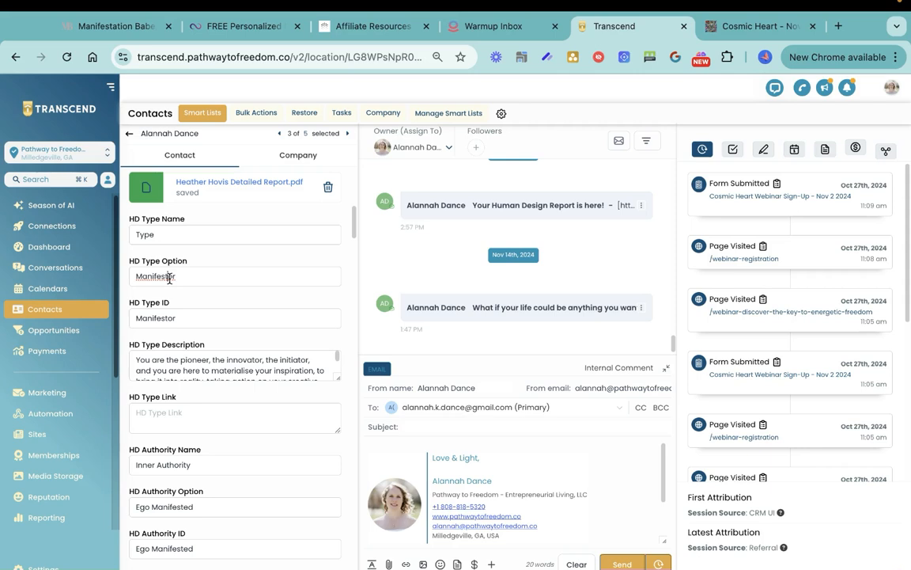
Step: Compare the contact's HD Type Option and HD Type ID fields, and read the full HD Type Description down to HD Type Link
left_click(194, 319)
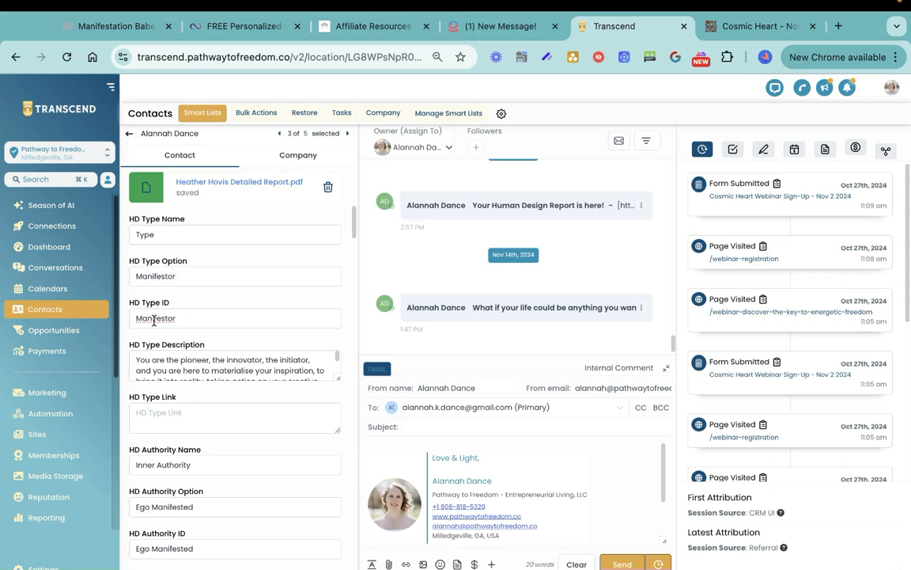
left_click_drag(173, 304, 162, 302)
left_click(161, 305)
scroll(175, 301, "down", 1)
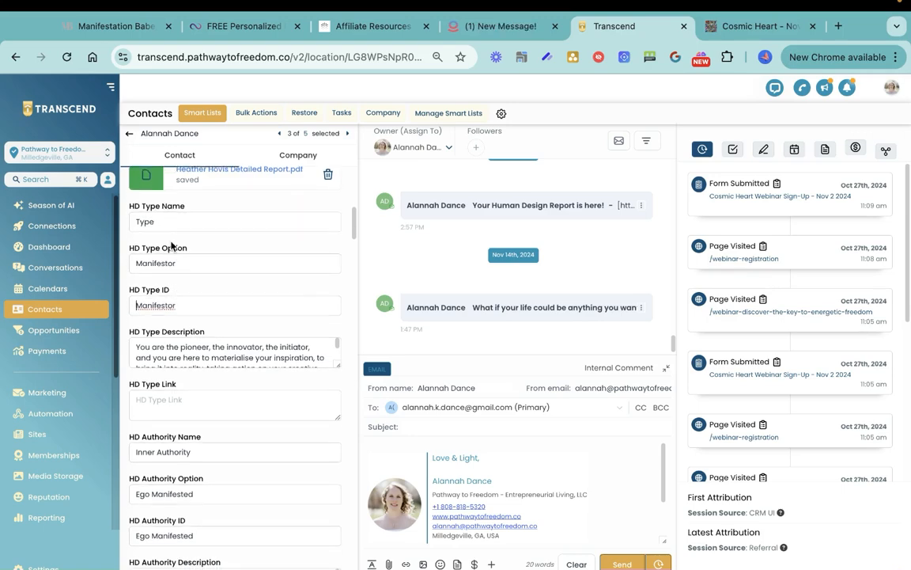
scroll(186, 317, "down", 1)
scroll(186, 320, "down", 4)
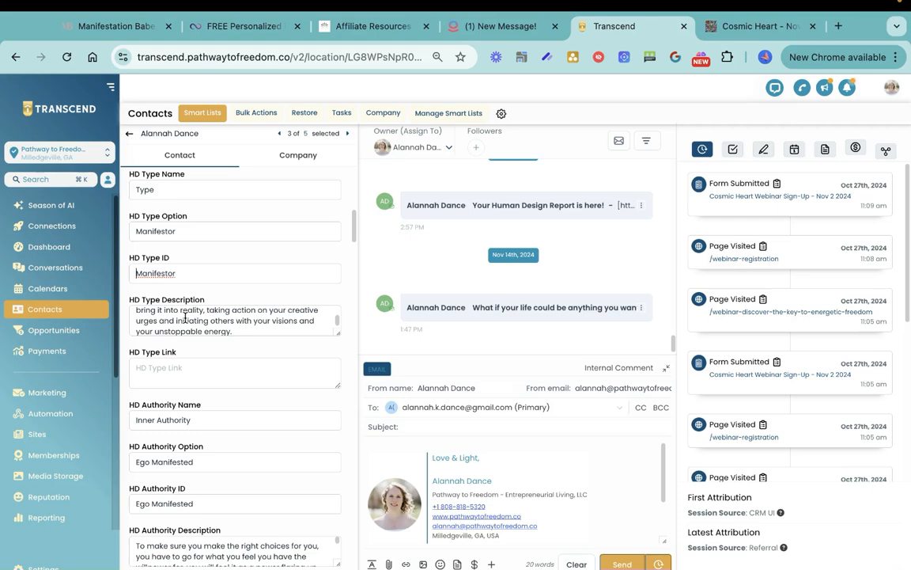
scroll(185, 317, "down", 1)
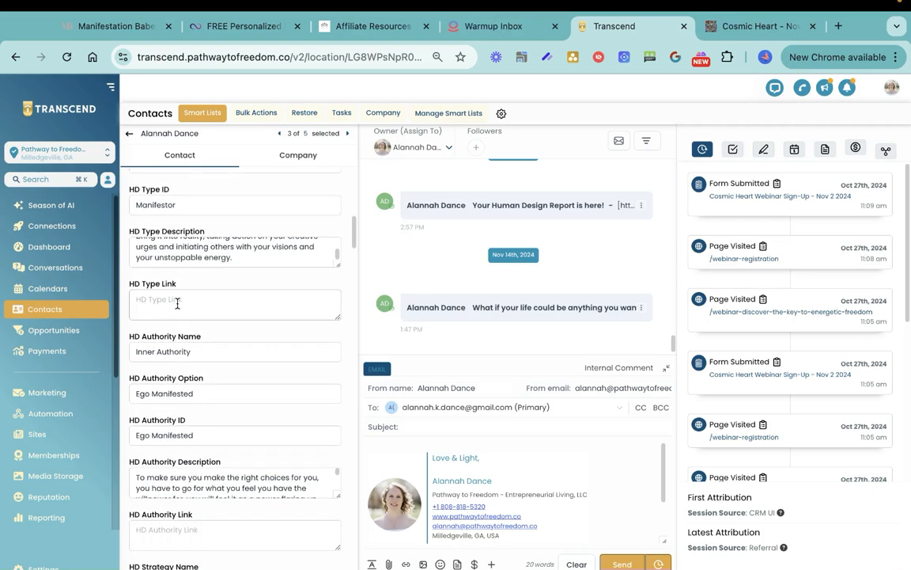
Step: Review the contact's HD Authority, HD Strategy and HD Profile fields, including their option, ID, description and link
scroll(179, 307, "down", 2)
scroll(177, 302, "down", 5)
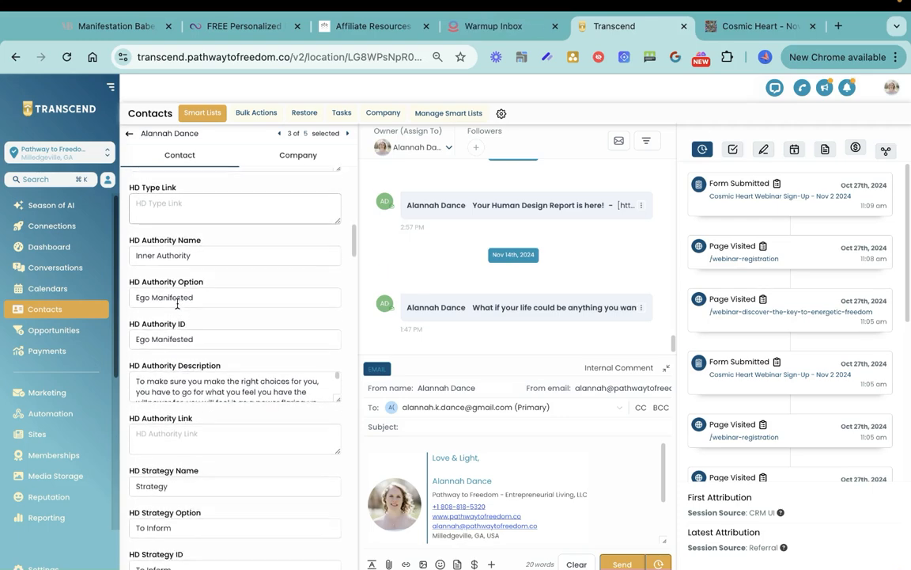
scroll(178, 305, "down", 6)
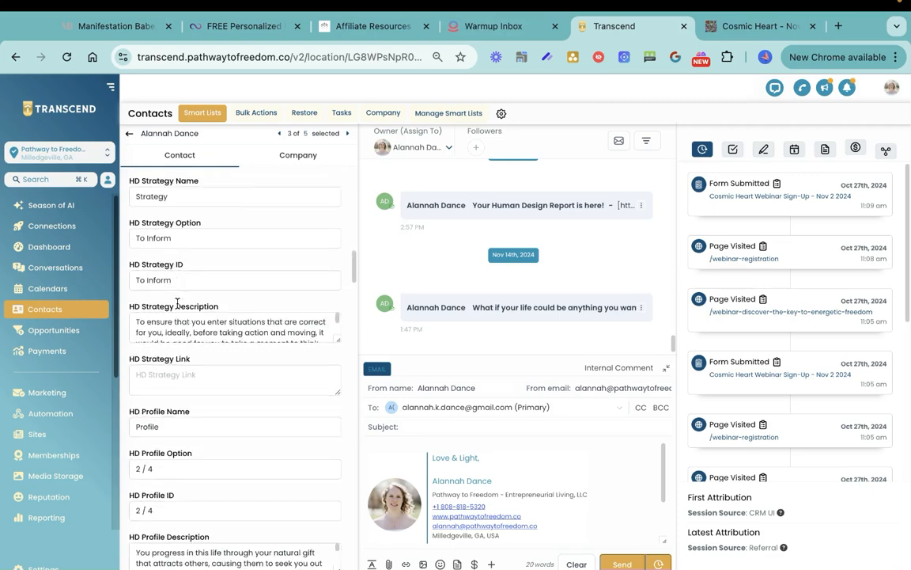
scroll(177, 305, "down", 2)
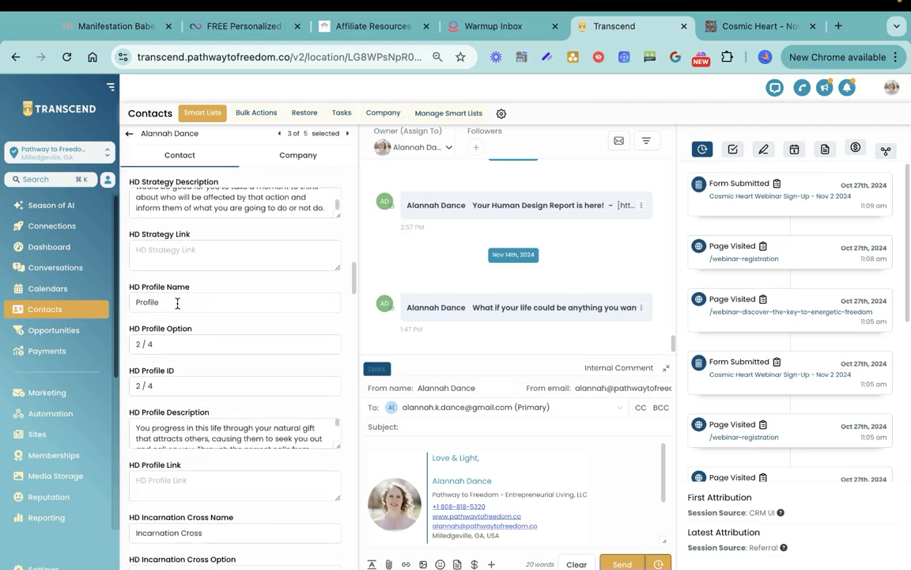
scroll(251, 379, "down", 1)
scroll(251, 378, "down", 4)
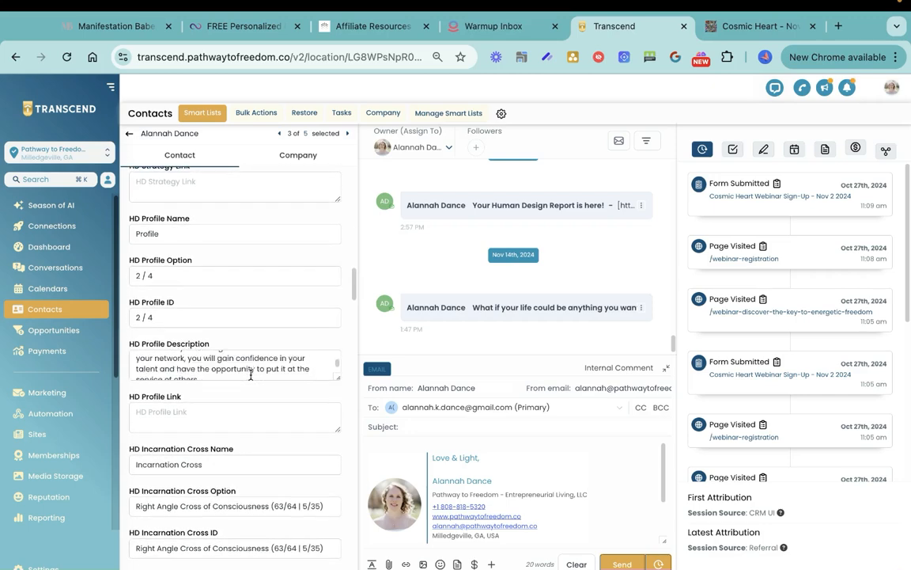
Step: Review the contact's HD Incarnation Cross, HD Definition, HD NotSelf Theme, HD Signature Theme and HD Sense fields
scroll(262, 404, "down", 9)
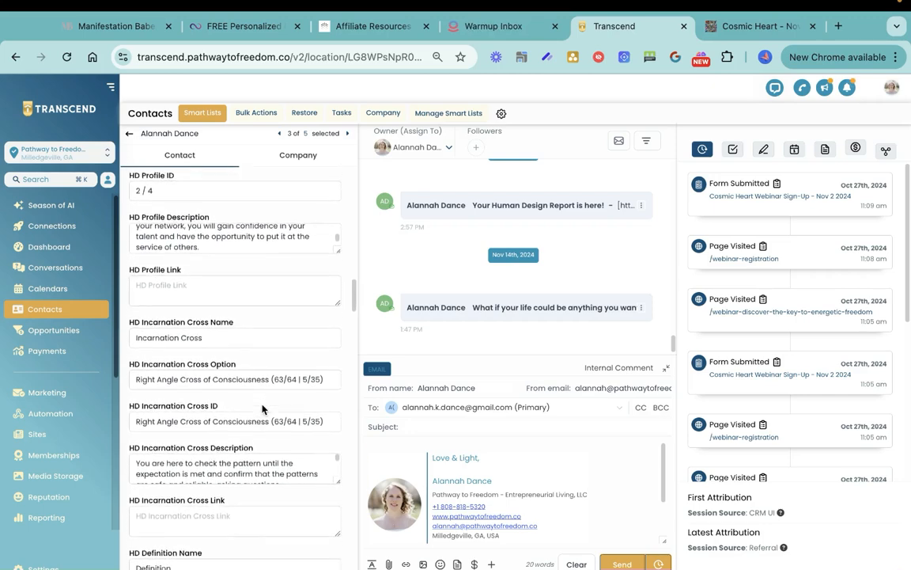
scroll(262, 404, "down", 10)
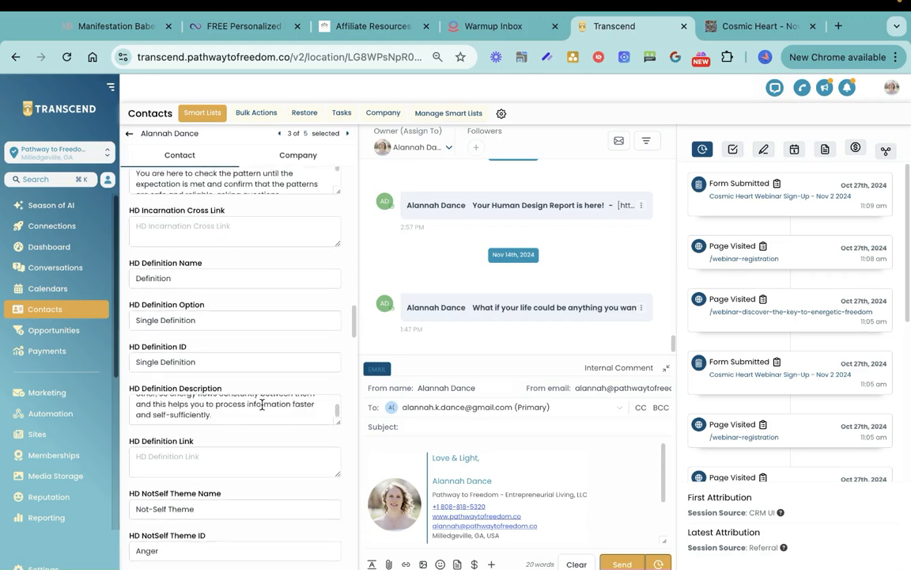
scroll(262, 404, "down", 7)
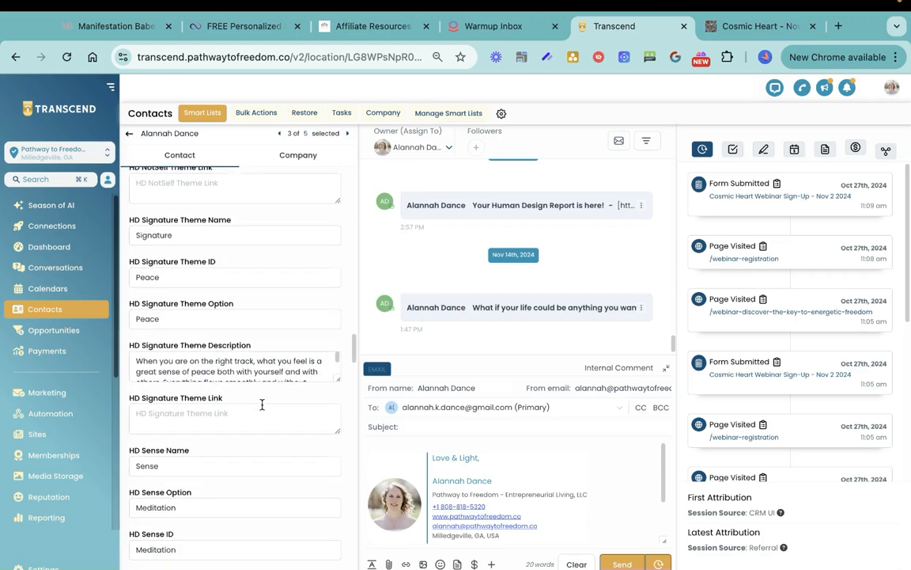
scroll(275, 516, "down", 4)
scroll(275, 516, "down", 10)
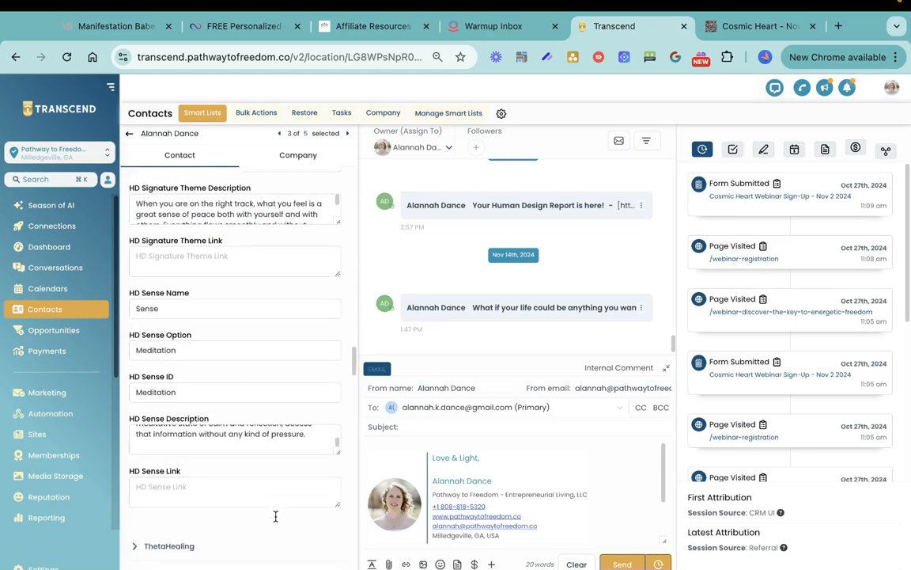
Step: Review the contact's HD DesignSense, HD Motivation, HD Perspective, HD Environment, HD Digestion and HD Projector fields
scroll(276, 516, "down", 10)
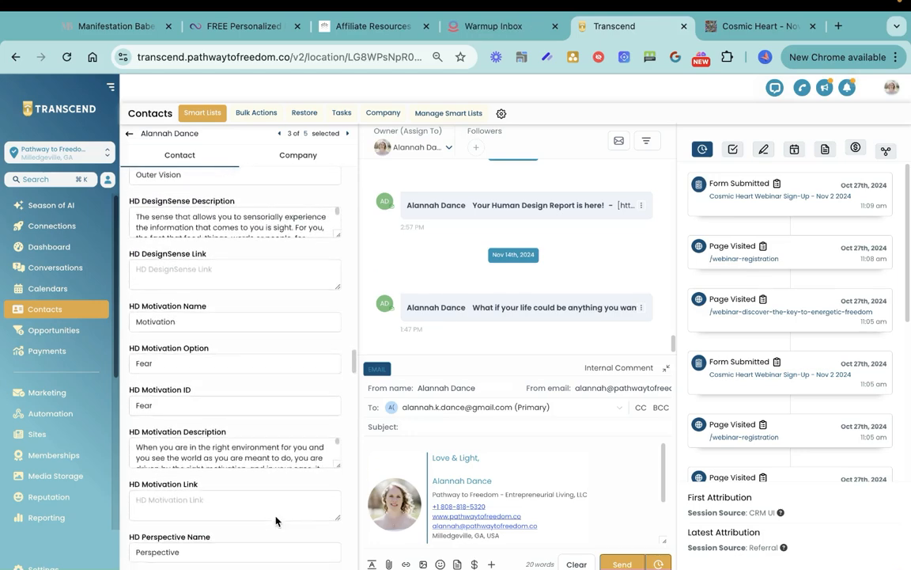
scroll(275, 516, "down", 10)
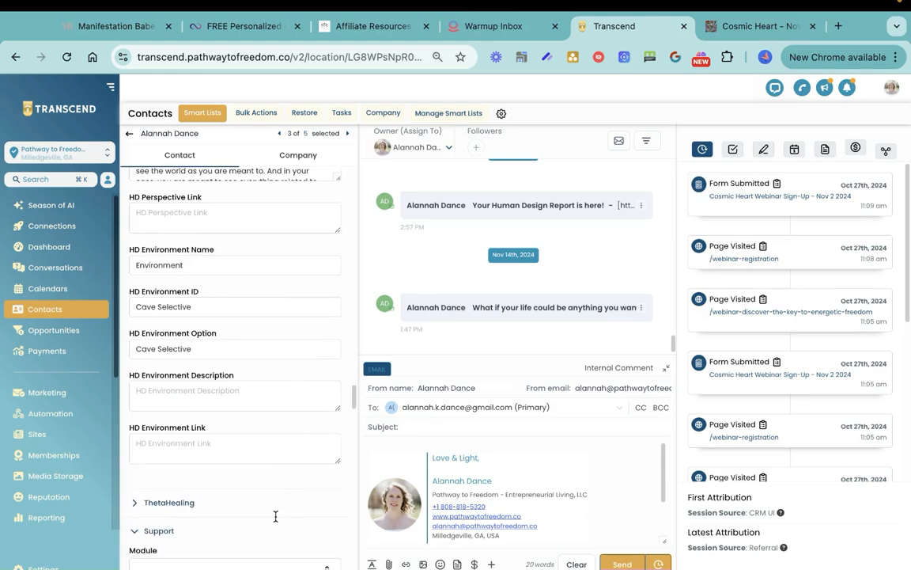
scroll(275, 515, "down", 5)
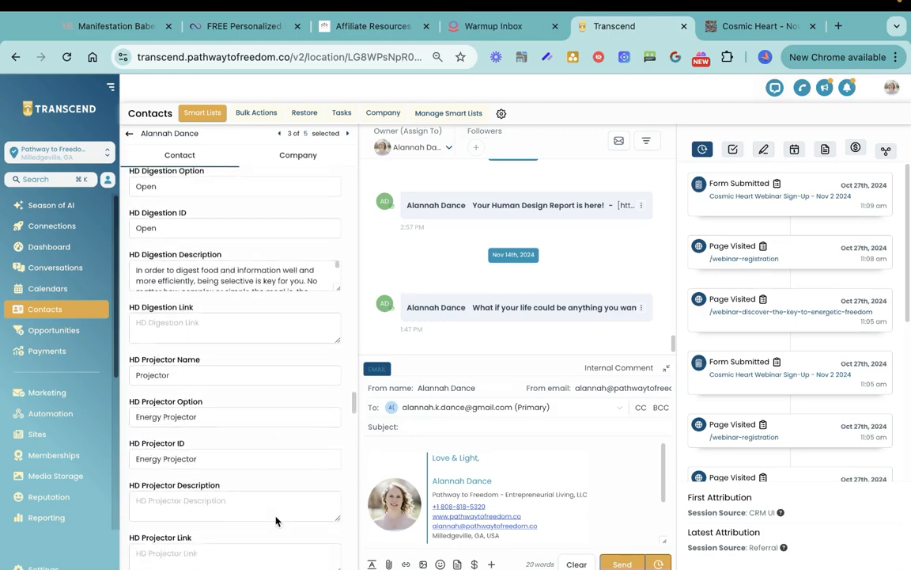
scroll(276, 520, "down", 8)
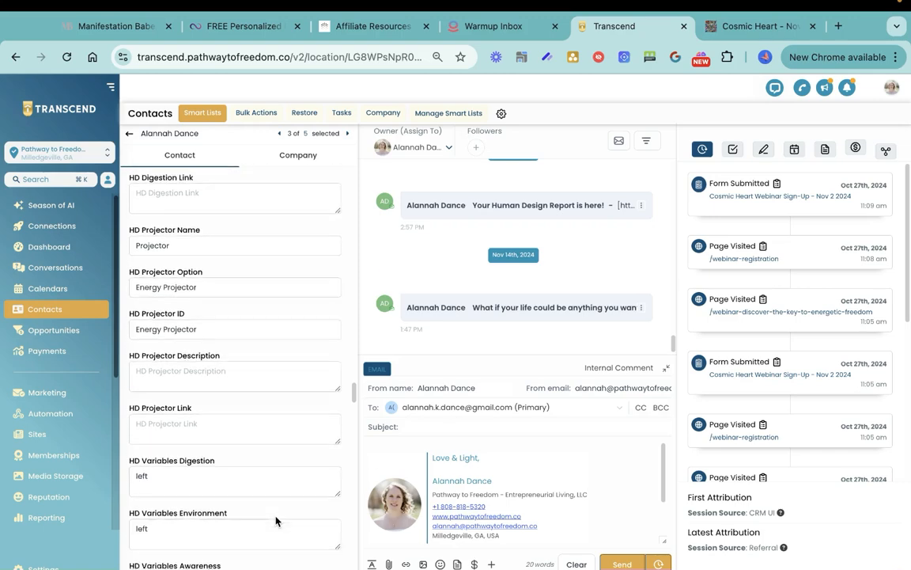
Step: Check the contact's HD Variables, the unconscious, conscious, defined and undefined centers, and the HD Channels field
scroll(275, 520, "down", 5)
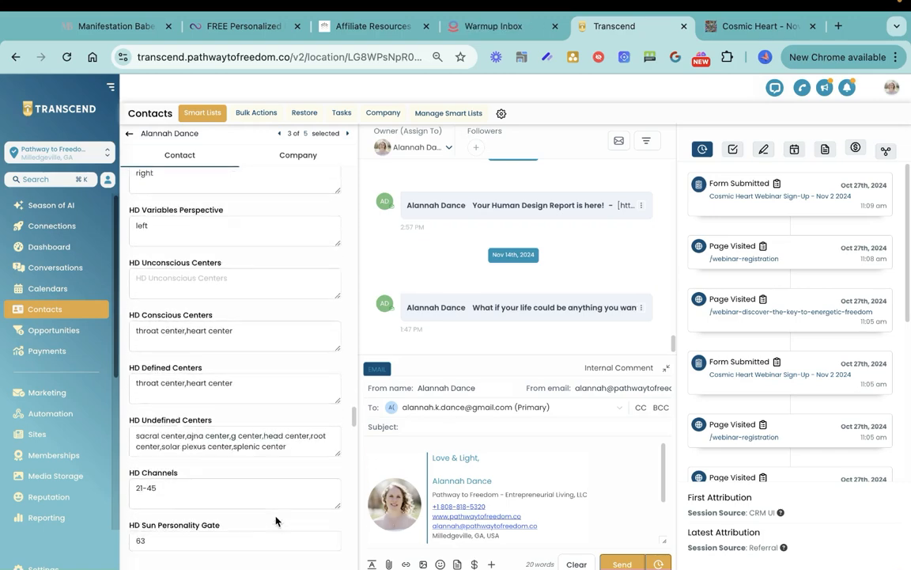
scroll(275, 519, "down", 3)
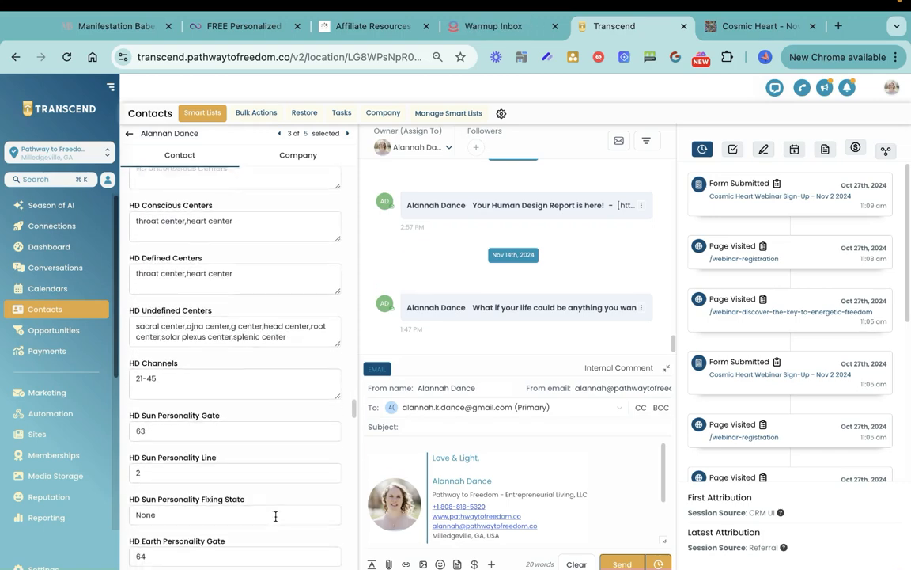
scroll(267, 467, "up", 3)
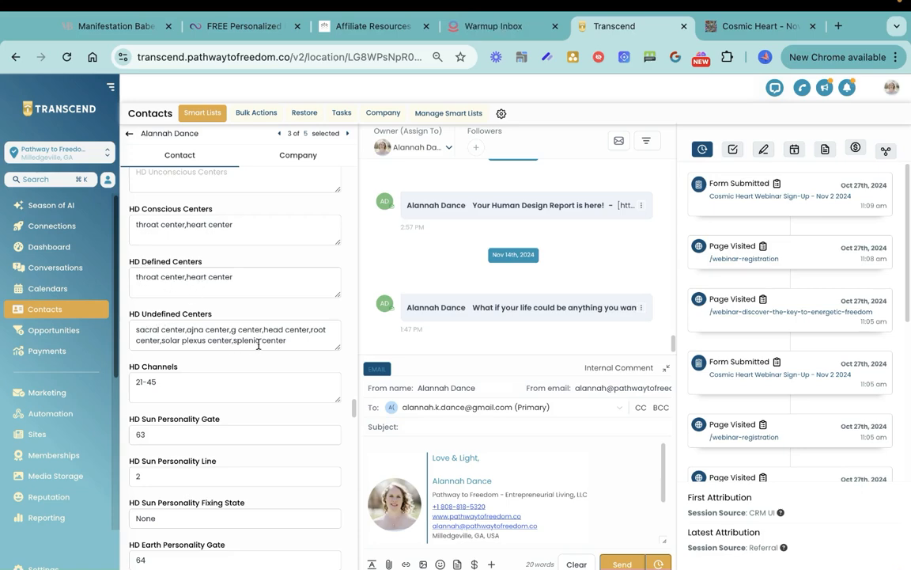
Step: Examine the Personality Gate, Line and Fixing State fields for Sun, Earth, NN and SN in the contact
scroll(254, 371, "down", 2)
scroll(254, 378, "down", 5)
scroll(254, 378, "down", 3)
scroll(254, 378, "up", 3)
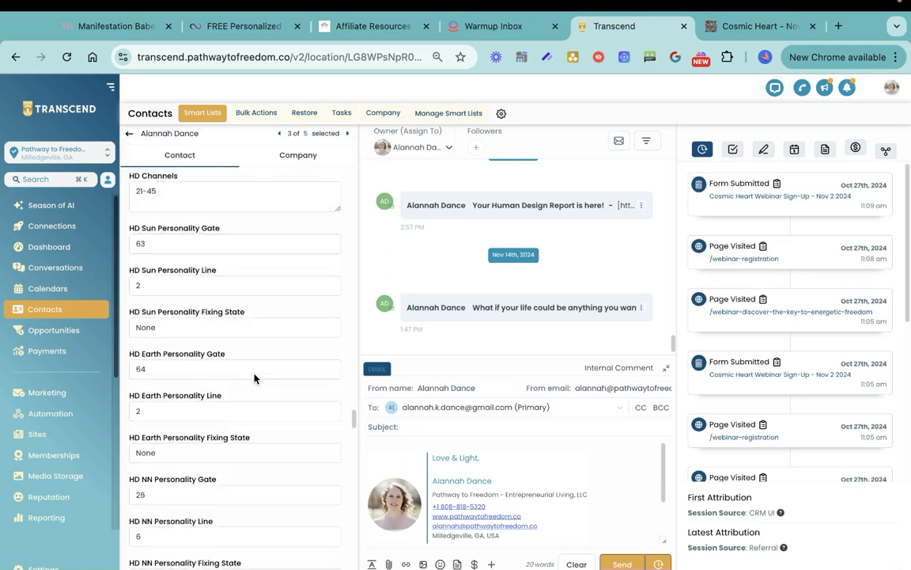
scroll(254, 376, "up", 3)
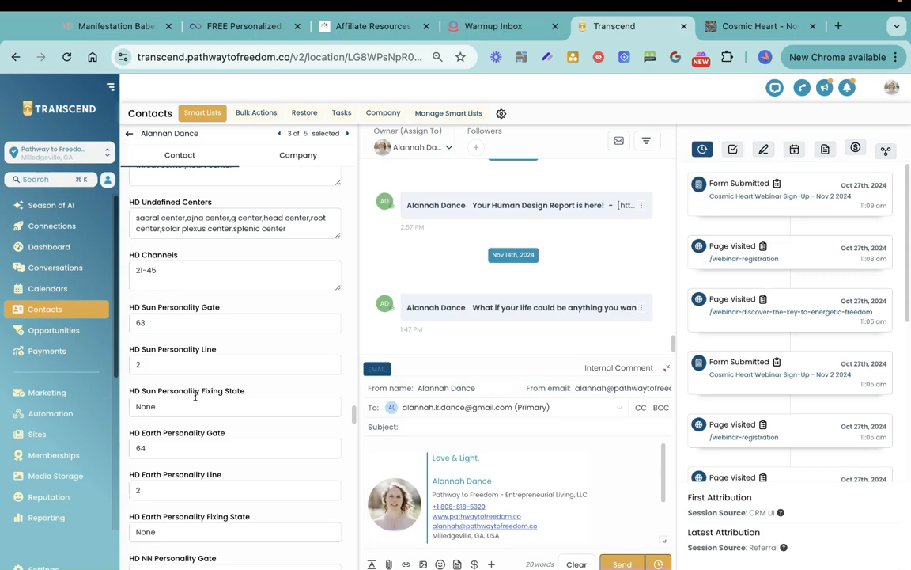
scroll(195, 395, "down", 10)
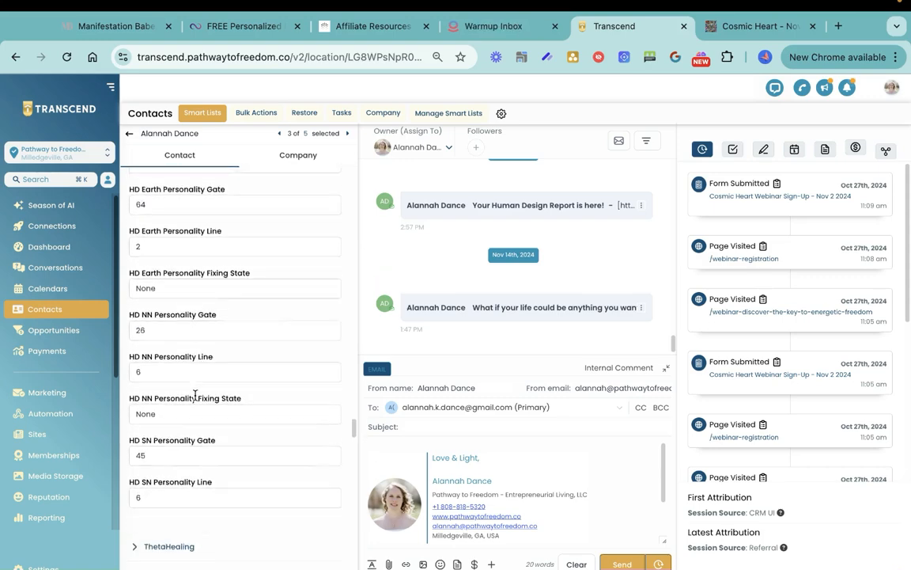
scroll(195, 395, "down", 1)
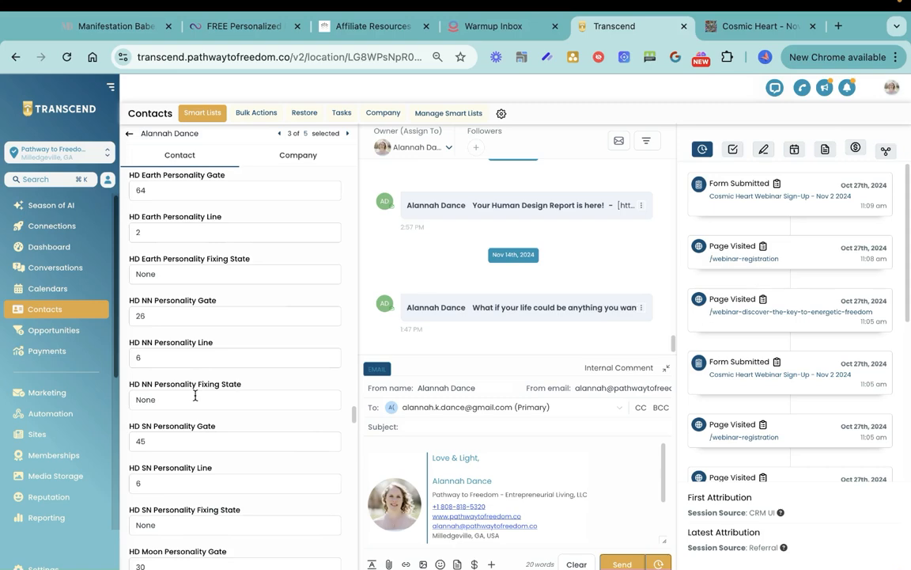
scroll(194, 395, "down", 6)
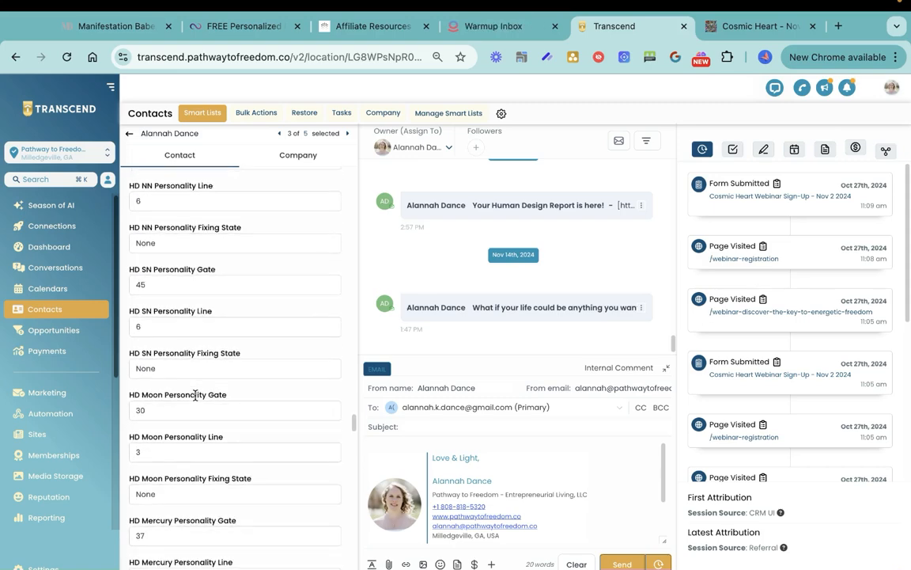
scroll(195, 395, "down", 1)
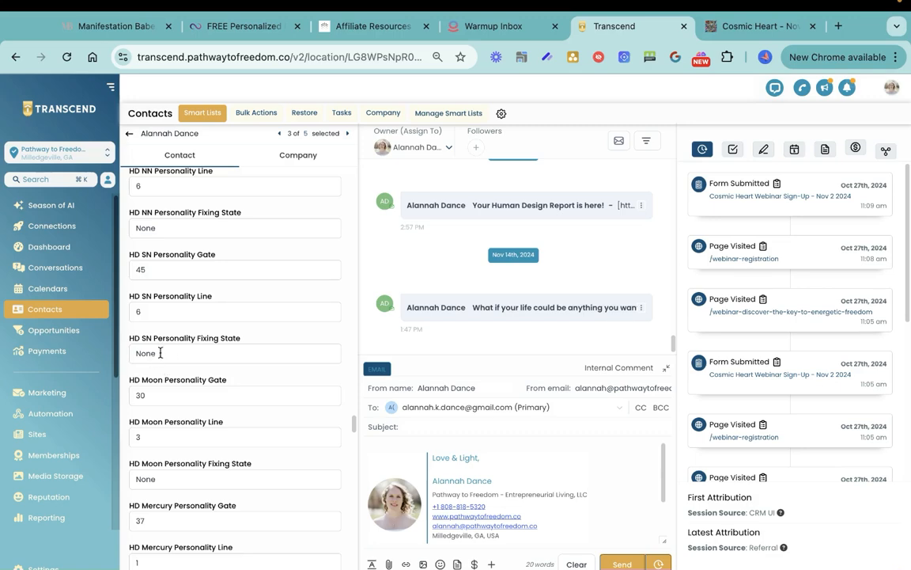
scroll(158, 347, "up", 2)
Step: Examine the Personality Gate, Line and Fixing State fields for Moon, Mercury, Venus and Mars
scroll(147, 360, "down", 6)
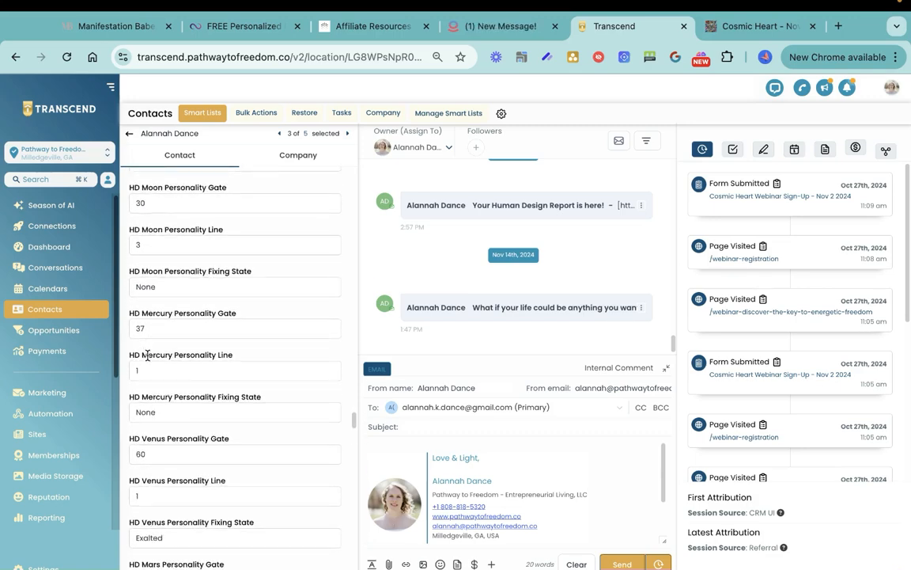
scroll(154, 467, "down", 2)
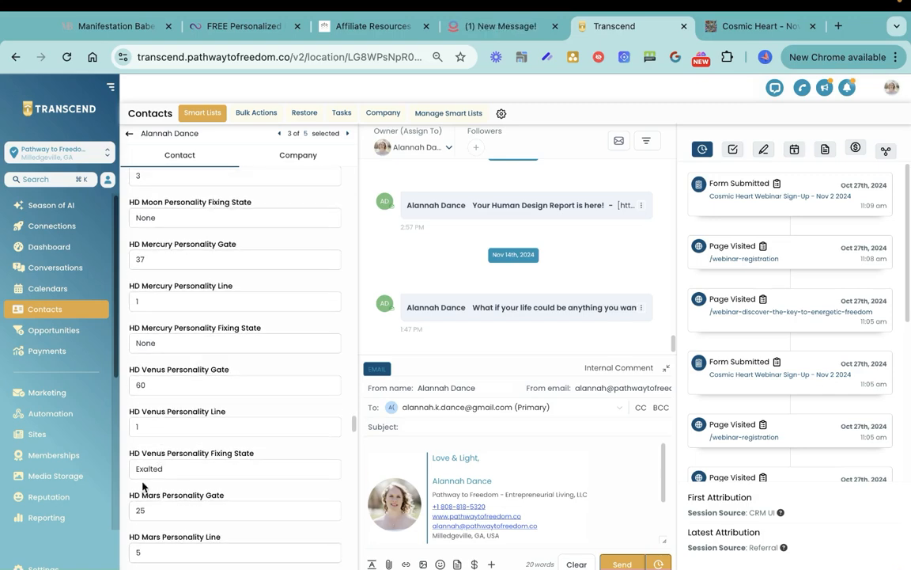
scroll(172, 474, "down", 2)
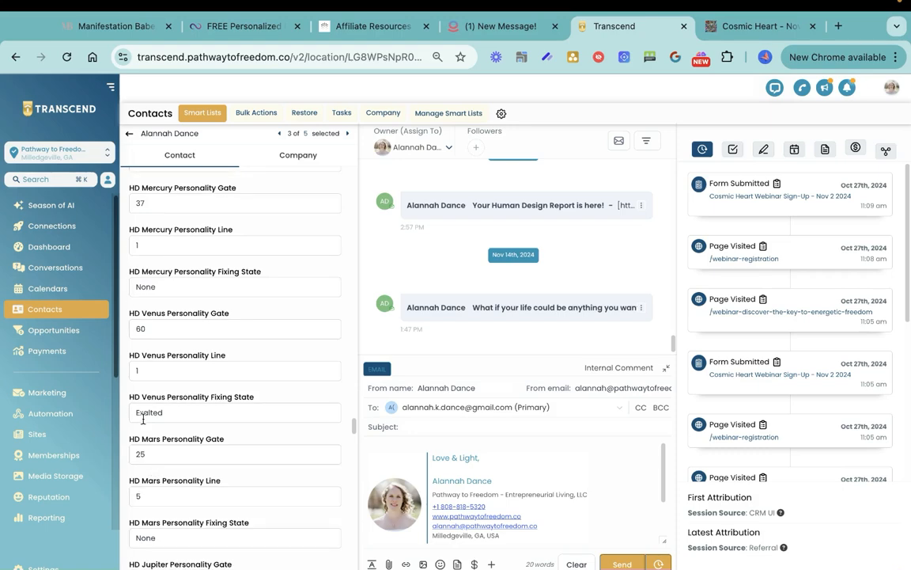
scroll(172, 422, "down", 3)
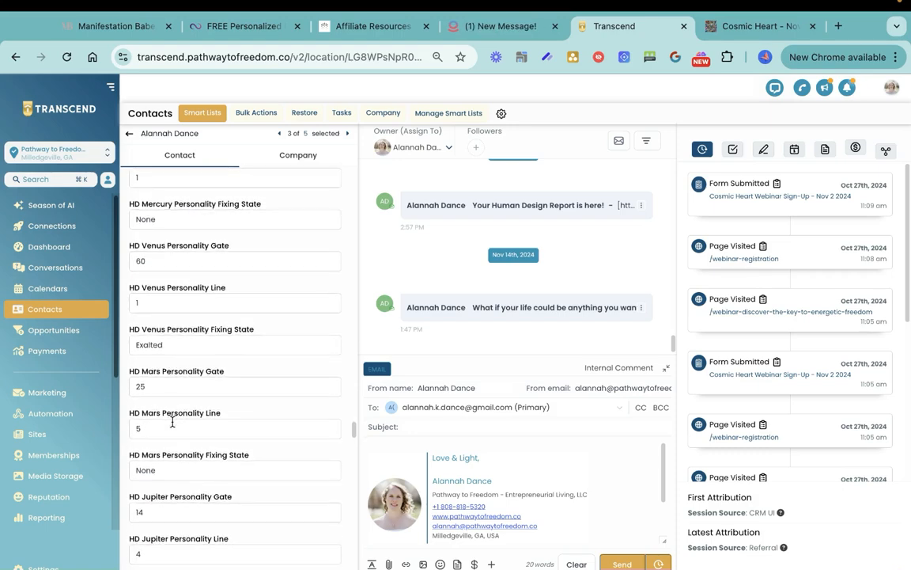
scroll(171, 423, "down", 3)
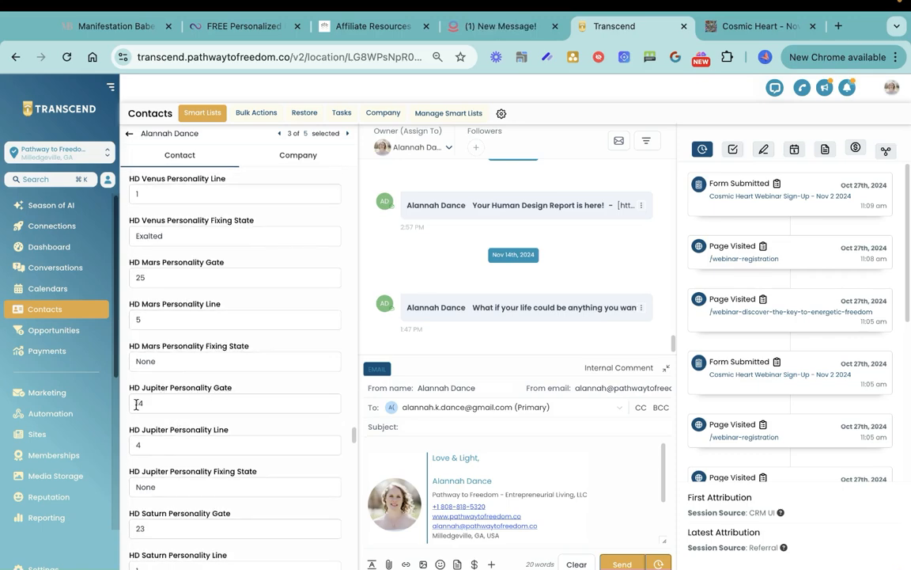
Step: Review the remaining Personality fields from Jupiter through Lilith, and the Design Gate, Line and Fixing State fields for Sun and Earth
scroll(182, 475, "down", 3)
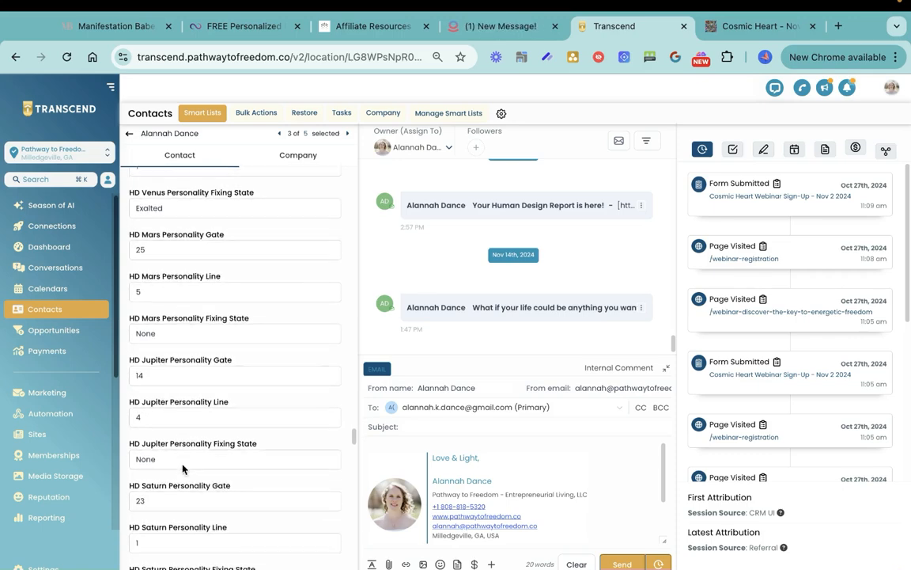
scroll(182, 464, "down", 6)
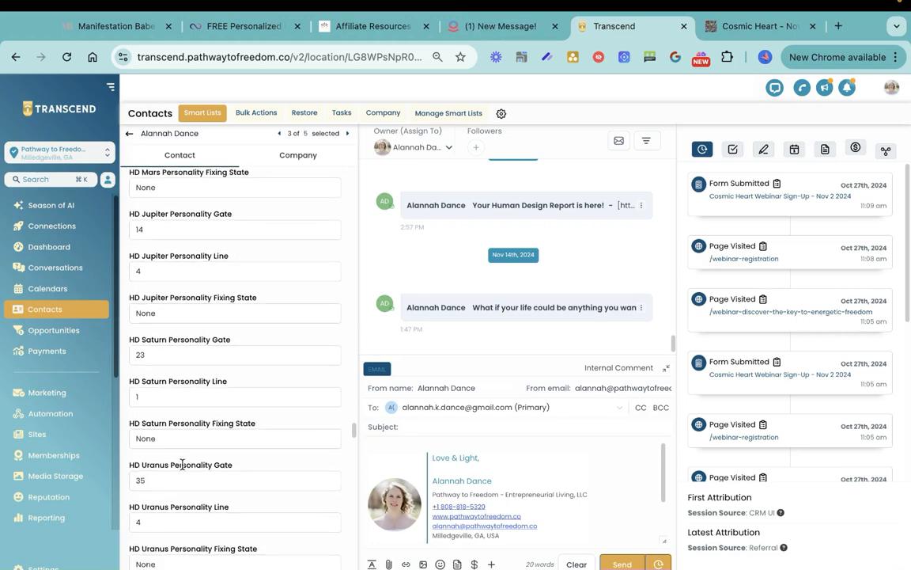
scroll(182, 467, "down", 6)
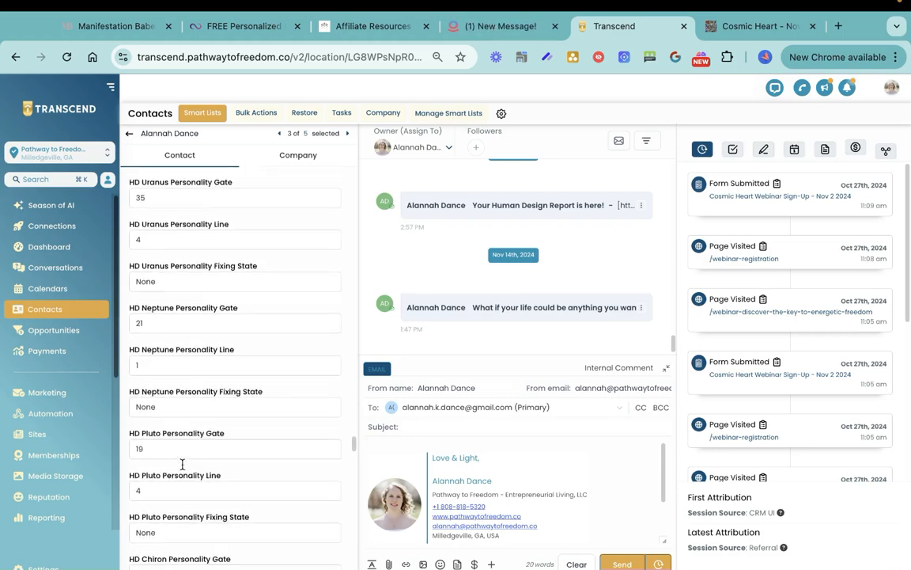
scroll(182, 465, "down", 9)
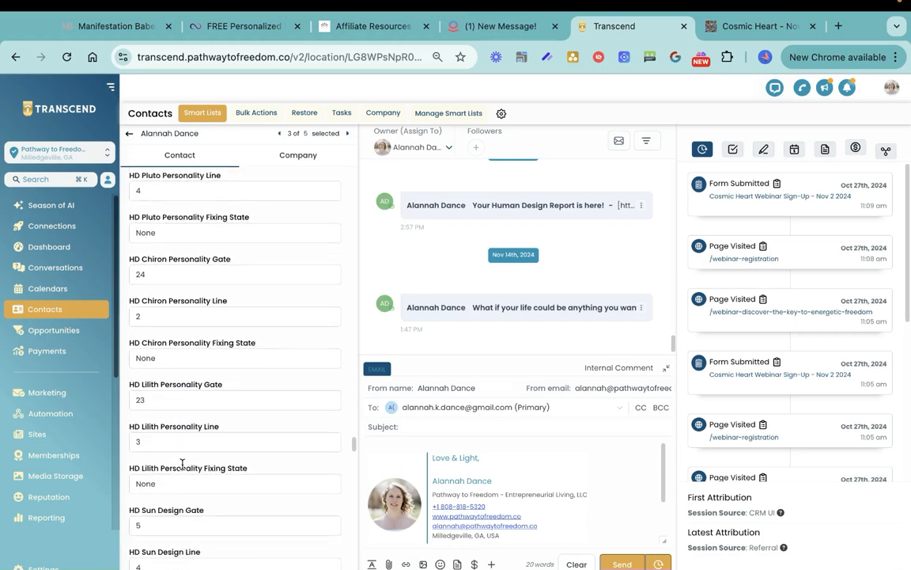
scroll(182, 464, "down", 2)
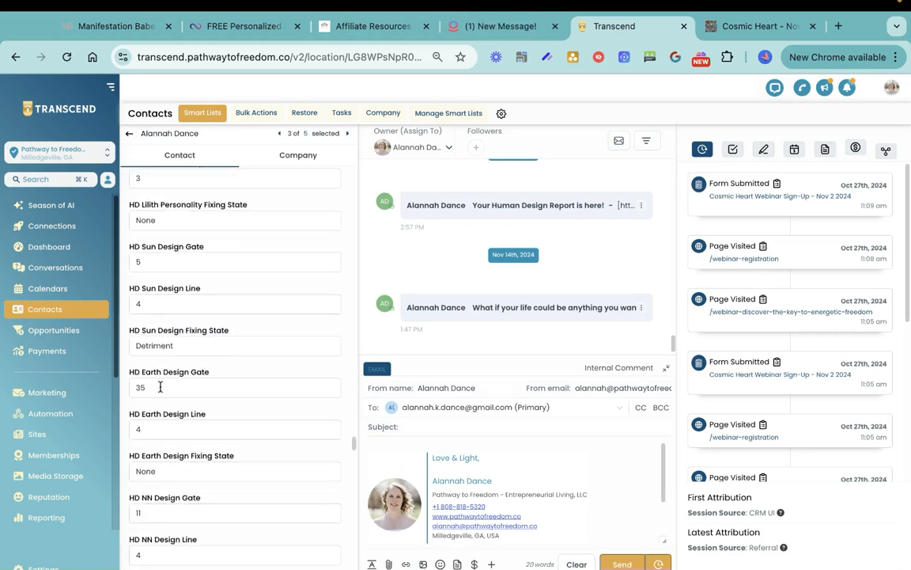
Step: Review the contact's Design Gate, Line and Fixing State fields from NN and SN through Lilith
scroll(186, 399, "down", 8)
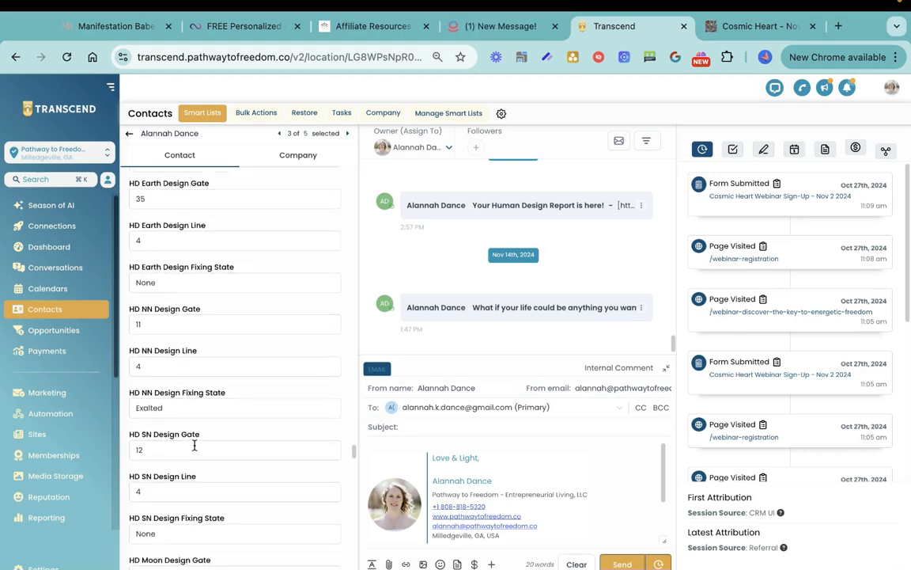
scroll(194, 445, "down", 8)
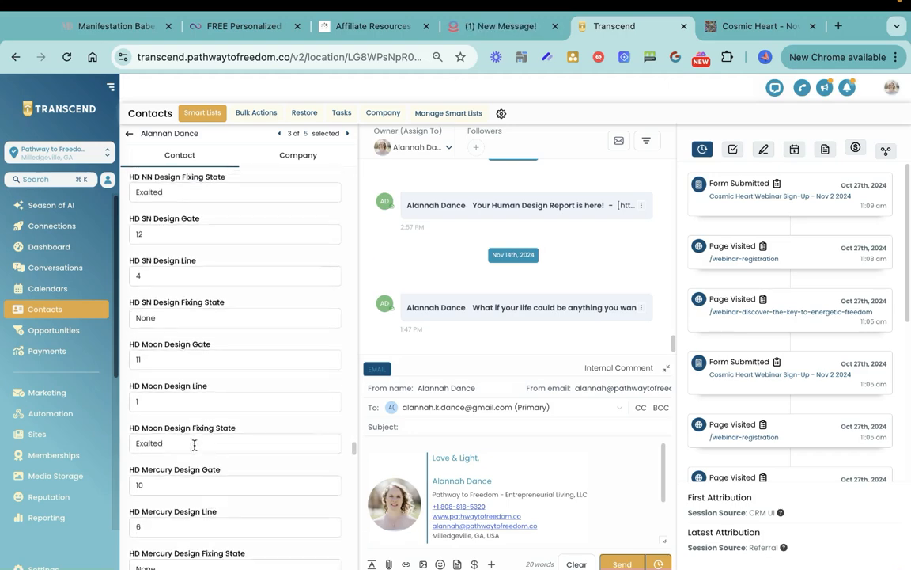
scroll(194, 445, "down", 12)
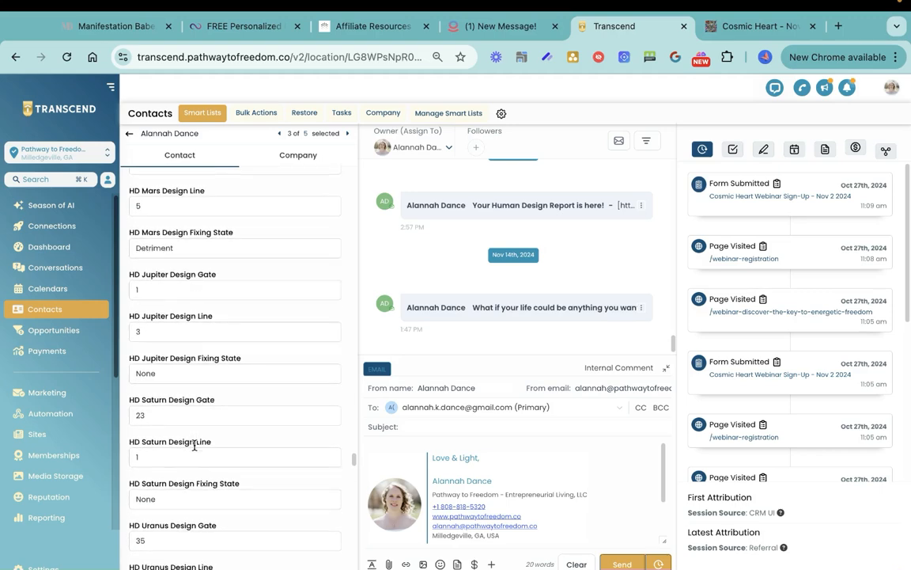
scroll(194, 445, "down", 9)
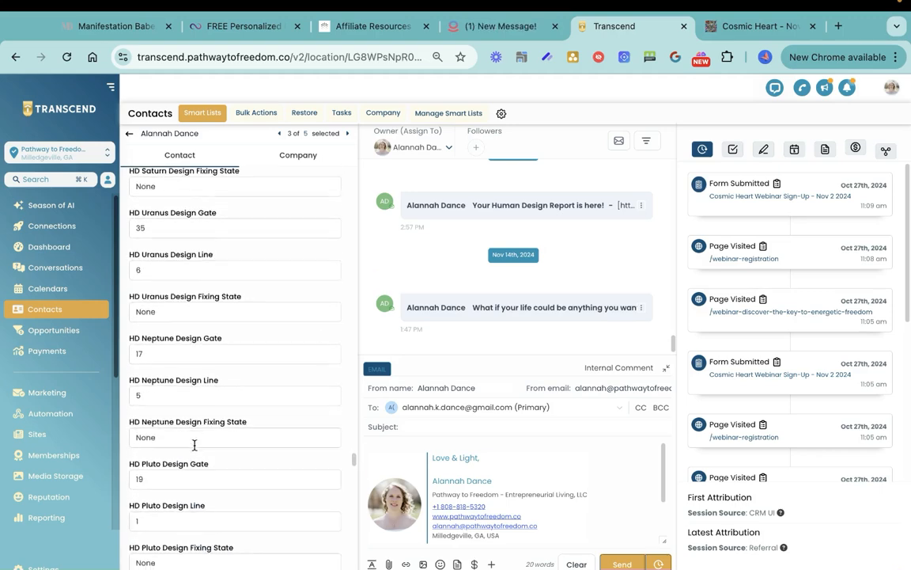
scroll(193, 445, "down", 6)
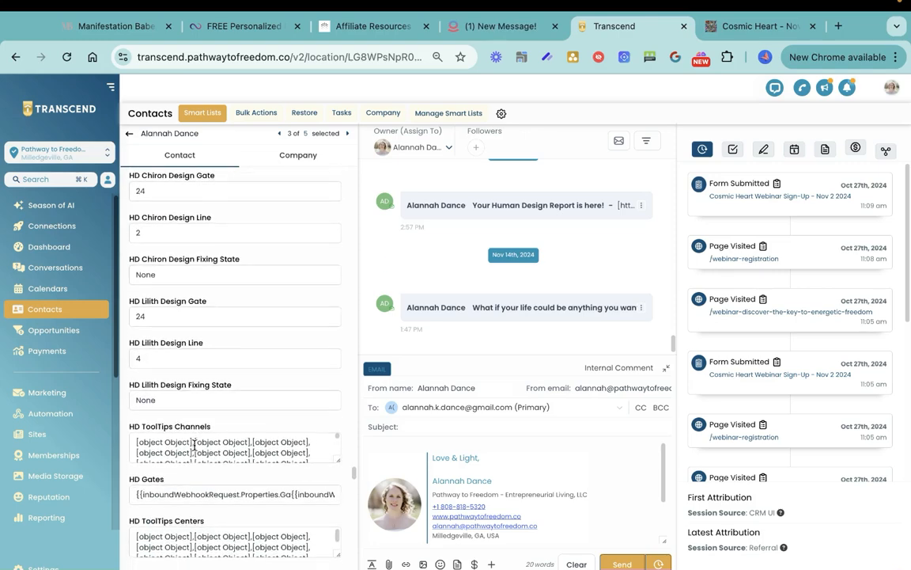
Step: Examine the HD ToolTips Channels, HD Gates and HD ToolTips Centers fields, including the full HD Gates text
scroll(194, 444, "down", 1)
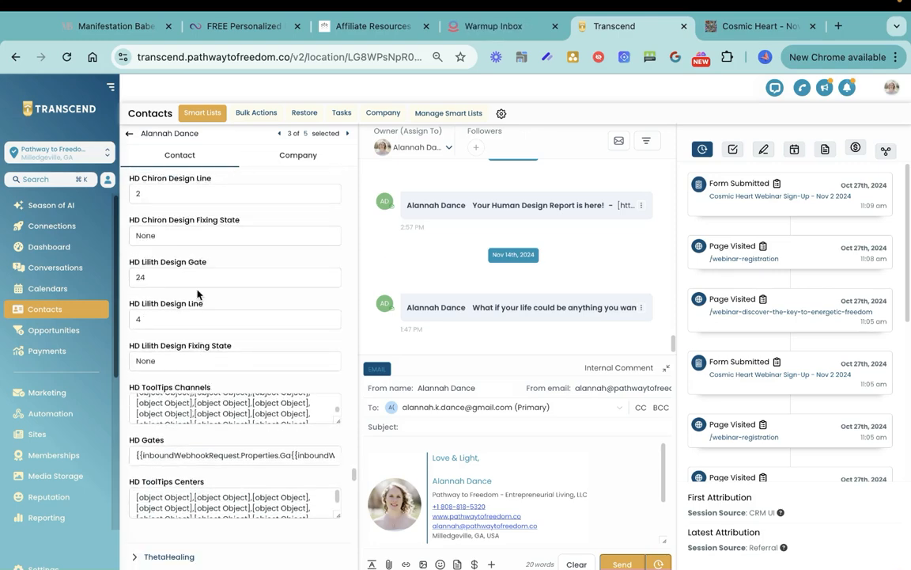
scroll(198, 294, "down", 1)
scroll(198, 289, "down", 1)
scroll(184, 340, "up", 1)
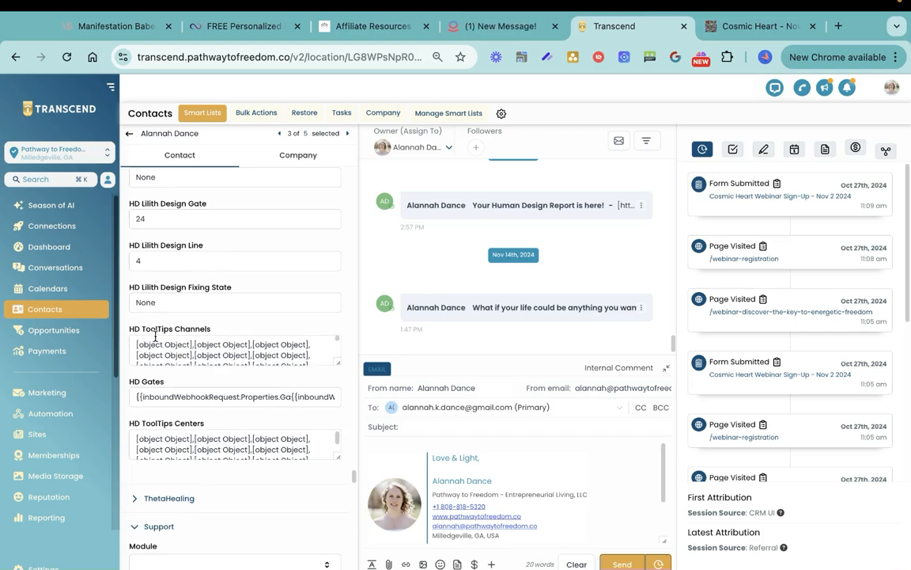
scroll(164, 330, "down", 1)
scroll(212, 317, "down", 2)
scroll(212, 357, "right", 5)
scroll(207, 403, "down", 5)
scroll(189, 411, "up", 4)
scroll(188, 419, "up", 1)
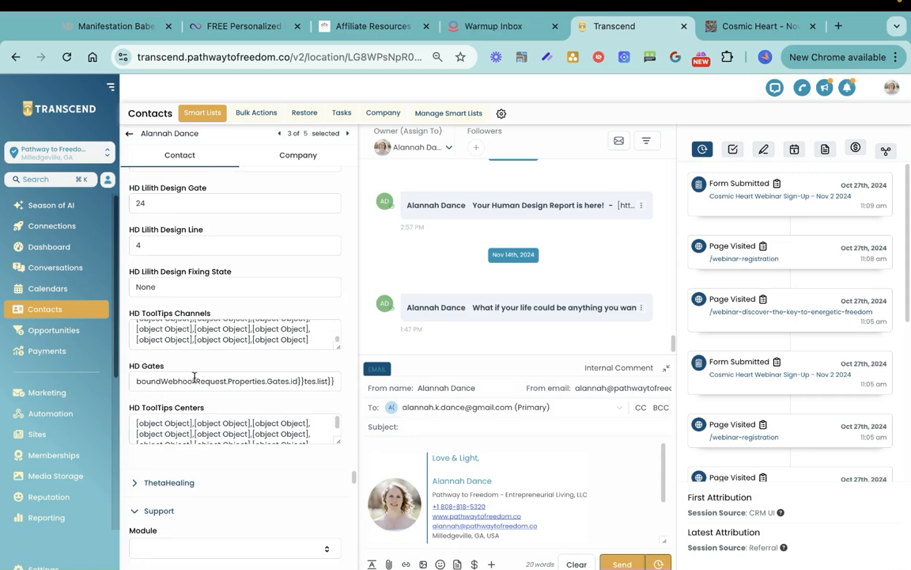
Step: Look back over the Design Gate, Line and Fixing State fields from Chiron up to Mars
scroll(196, 377, "up", 3)
scroll(195, 382, "up", 2)
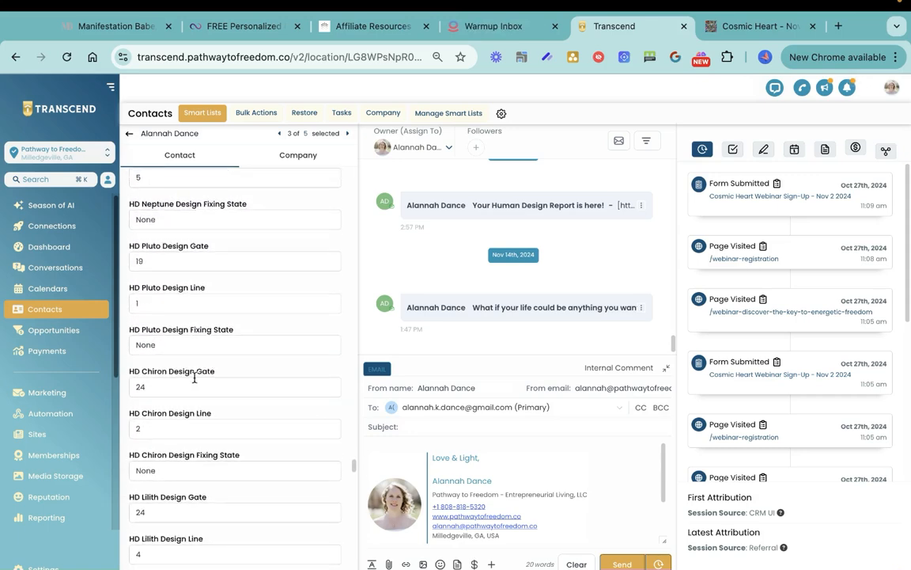
scroll(203, 412, "up", 5)
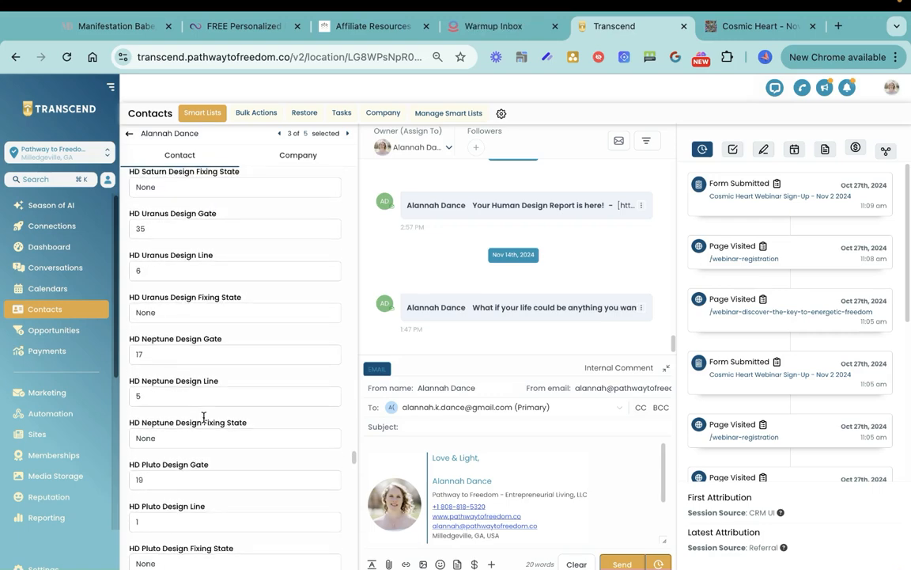
scroll(203, 417, "up", 7)
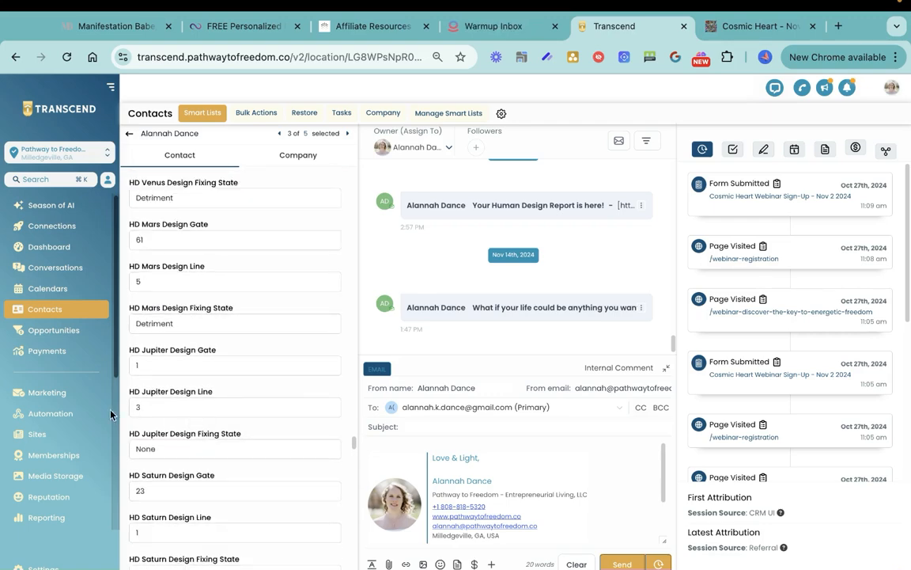
left_click(46, 393)
Step: Check the basic details in the test contact's record, from name and email to date of birth and time zone
scroll(190, 407, "down", 1)
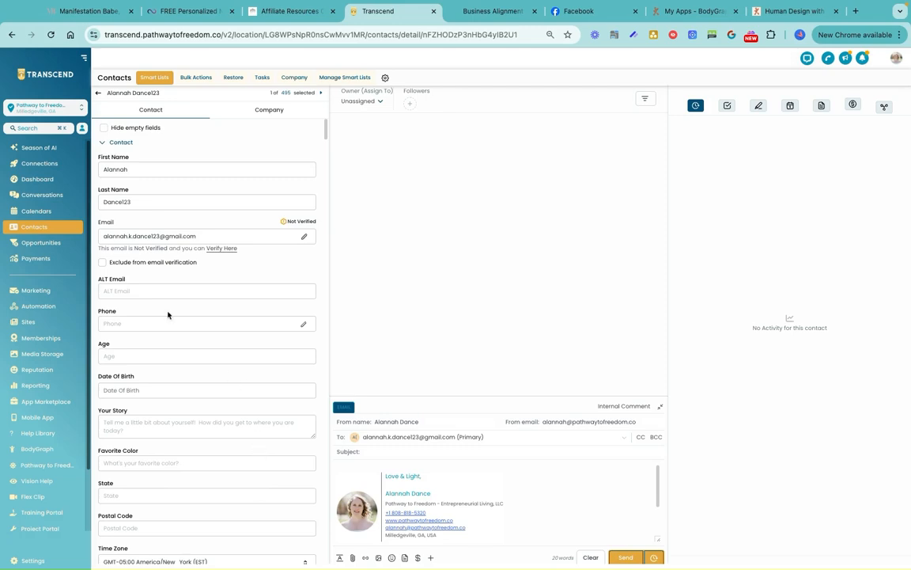
scroll(254, 413, "down", 3)
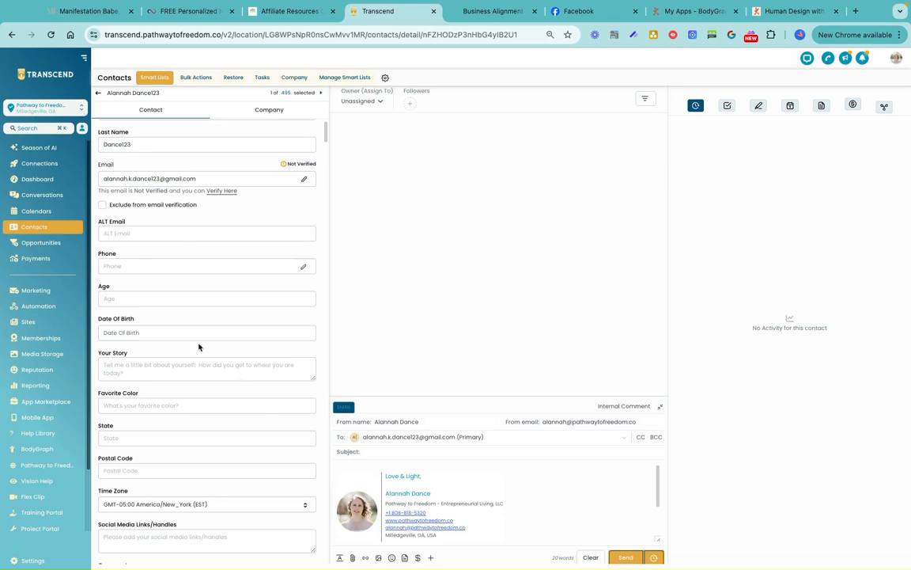
scroll(198, 347, "down", 1)
scroll(199, 343, "up", 3)
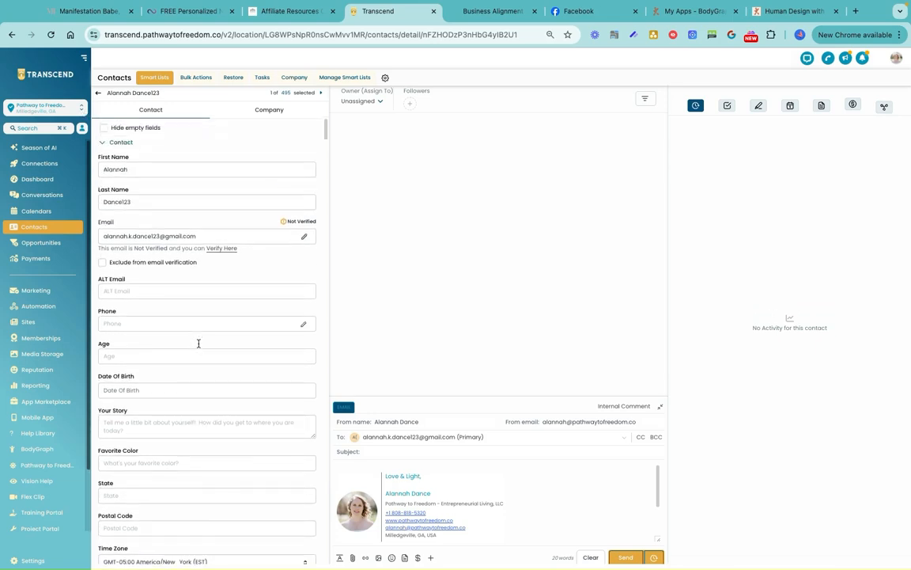